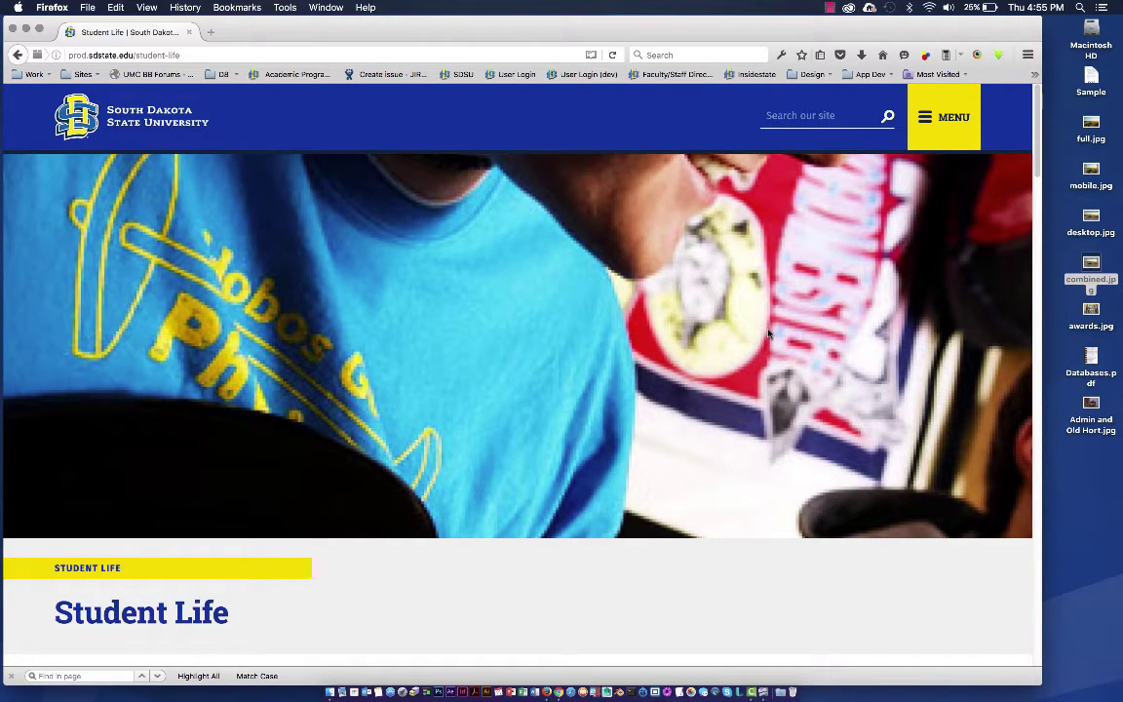
Step: Look over the Student Life page, from its banner image through the body text and the list of related links
{"action": "scroll", "coordinate": [768, 334], "scroll_direction": "down", "scroll_amount": 10}
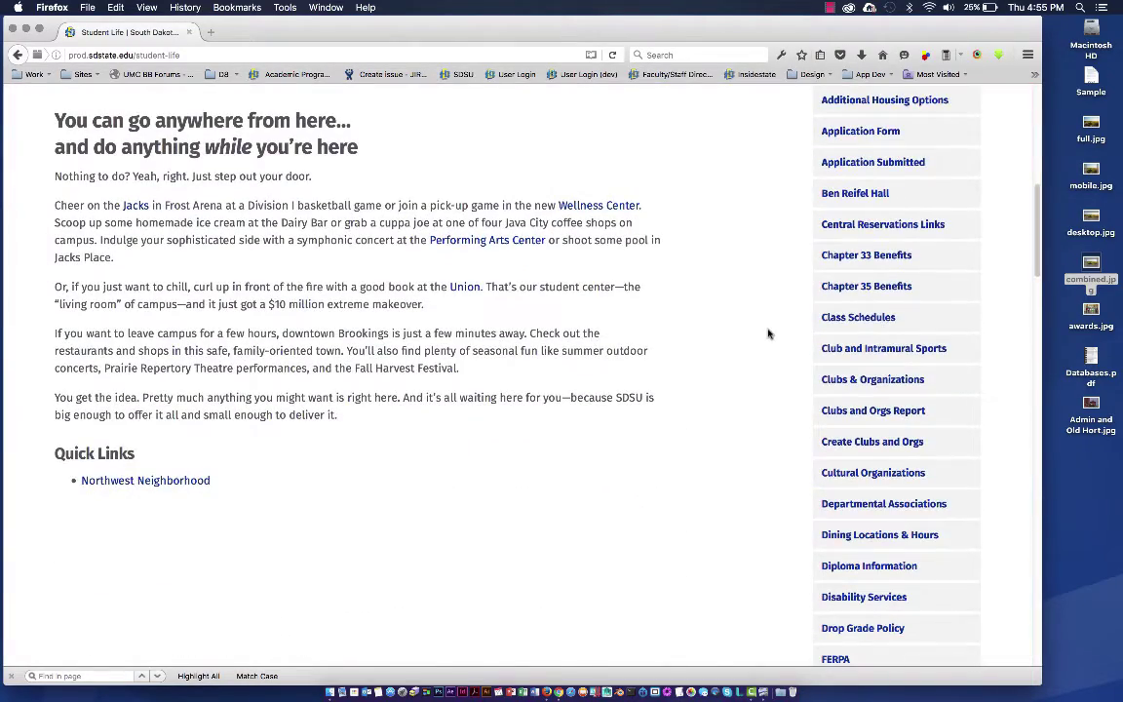
{"action": "scroll", "coordinate": [768, 334], "scroll_direction": "up", "scroll_amount": 2}
{"action": "scroll", "coordinate": [768, 333], "scroll_direction": "down", "scroll_amount": 10}
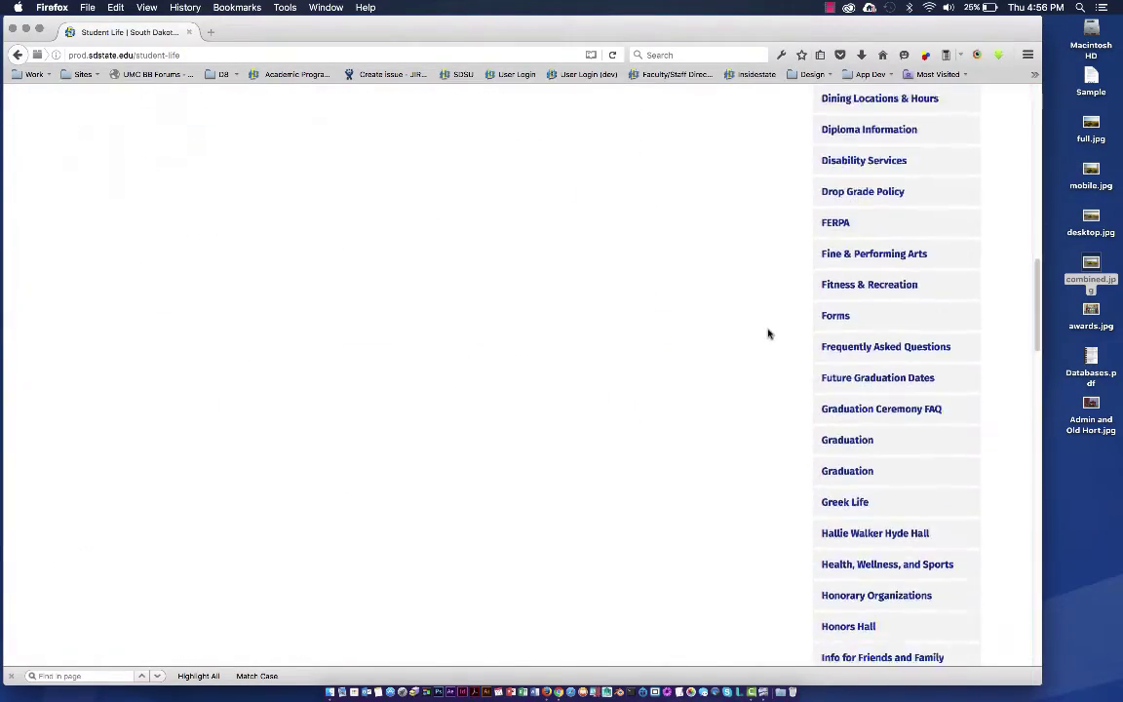
{"action": "scroll", "coordinate": [768, 333], "scroll_direction": "down", "scroll_amount": 10}
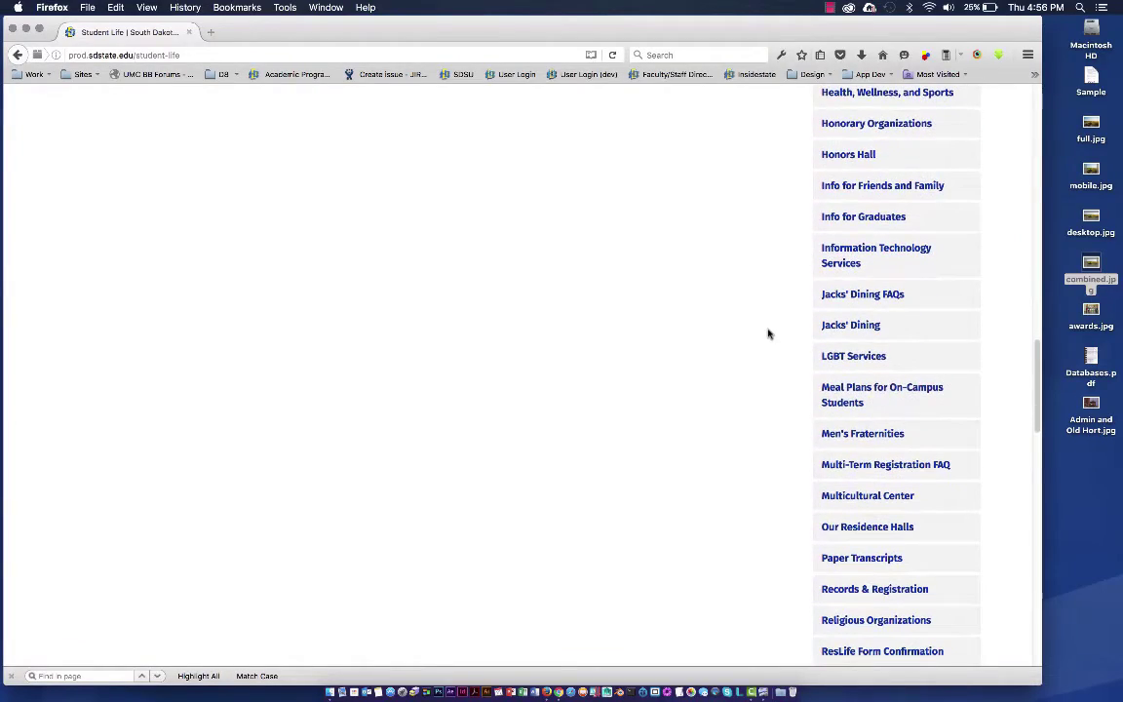
{"action": "scroll", "coordinate": [768, 334], "scroll_direction": "up", "scroll_amount": 20}
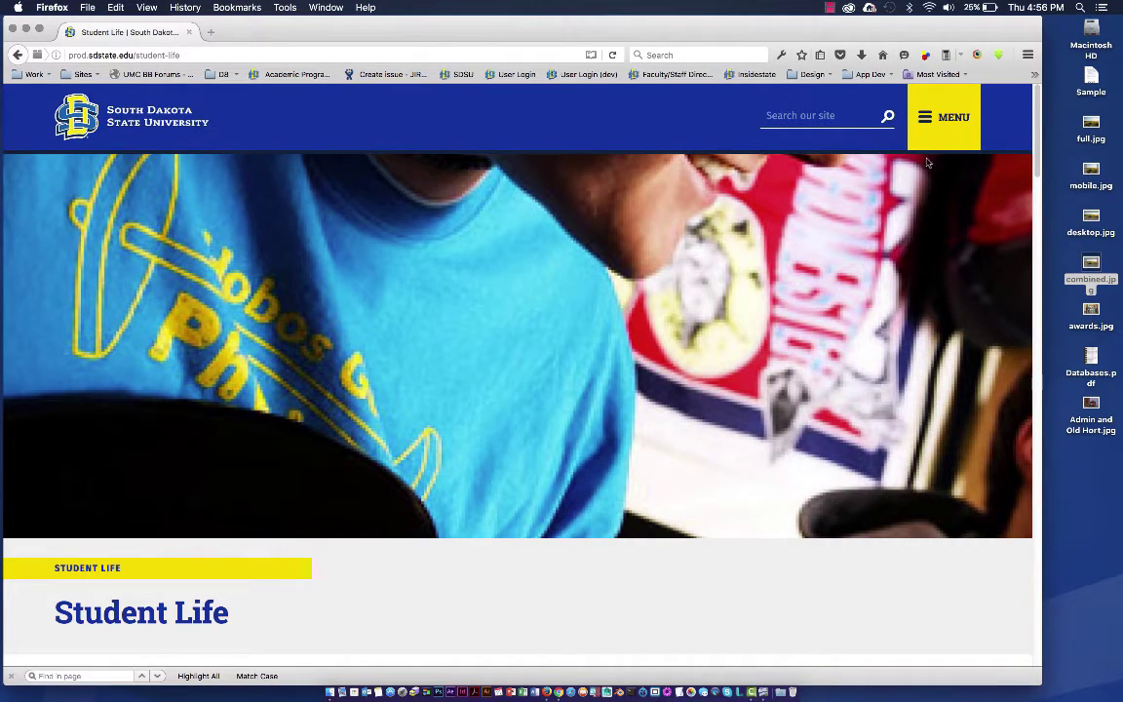
Step: Preview the desktop images full.jpg, mobile.jpg, desktop.jpg and combined.jpg in turn, and close the preview
{"action": "left_click", "coordinate": [1090, 127]}
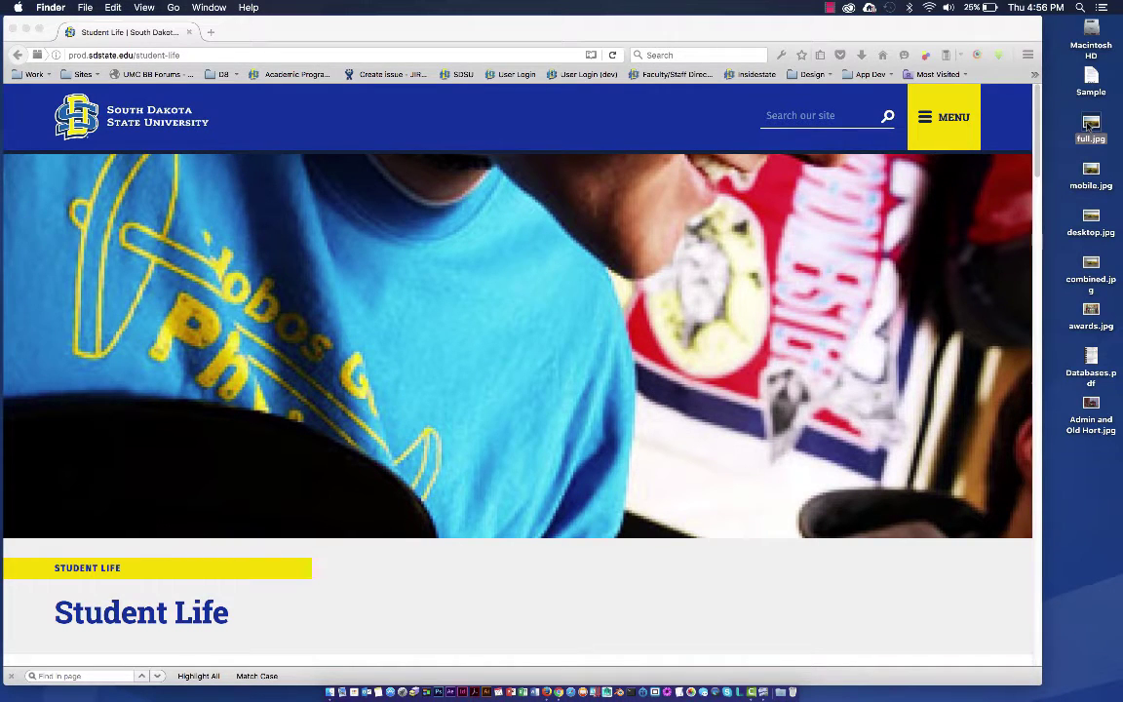
{"action": "key", "text": "space"}
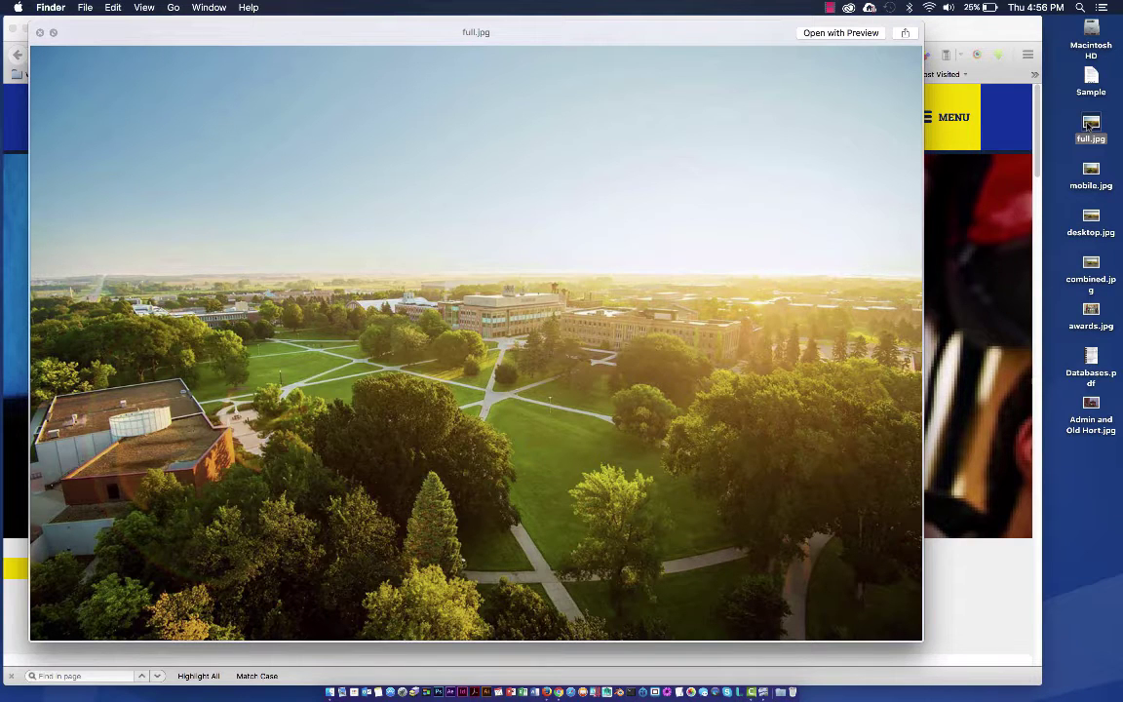
{"action": "key", "text": "Down"}
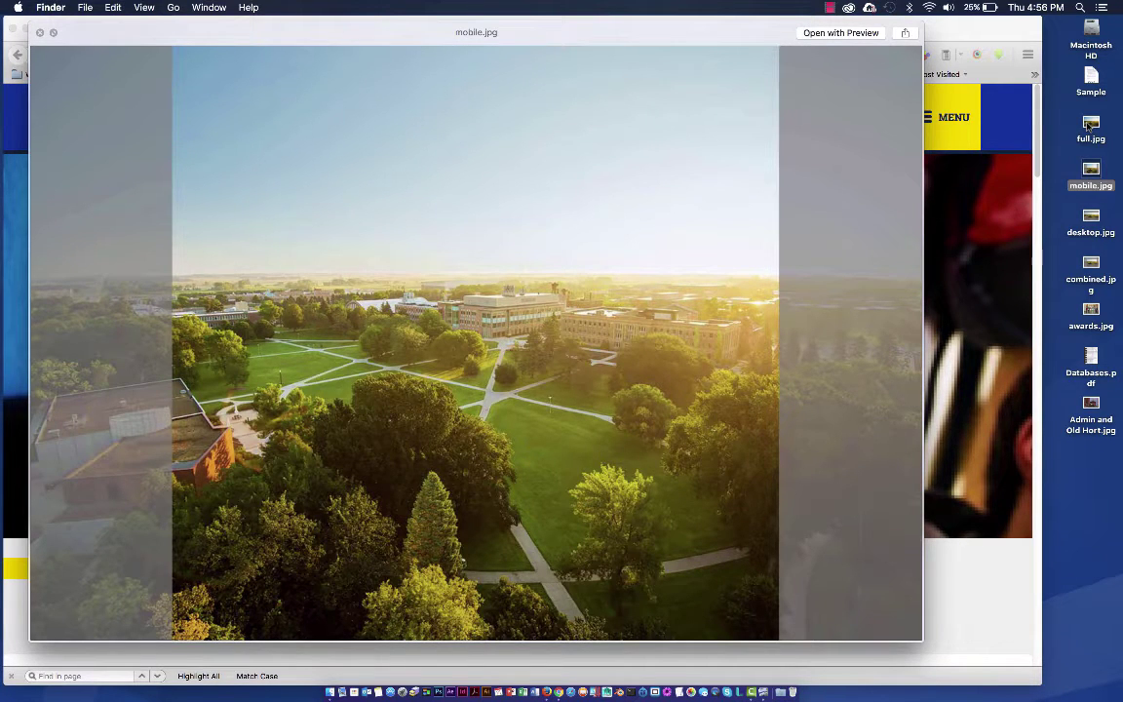
{"action": "key", "text": "Down"}
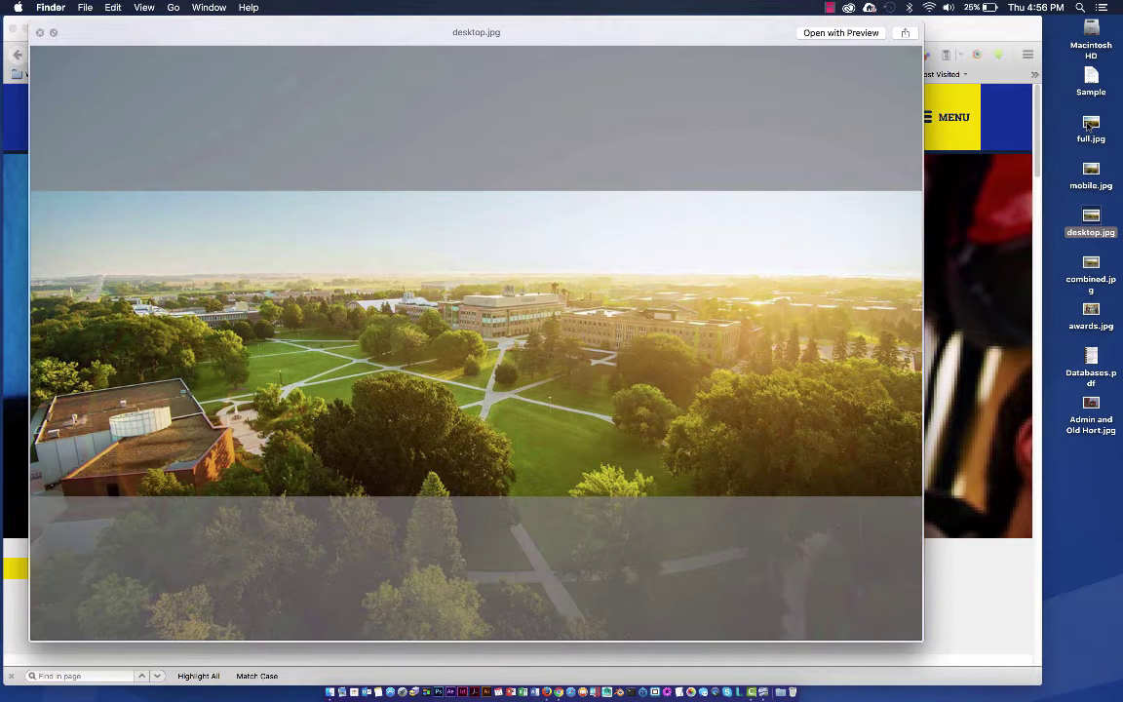
{"action": "key", "text": "Down"}
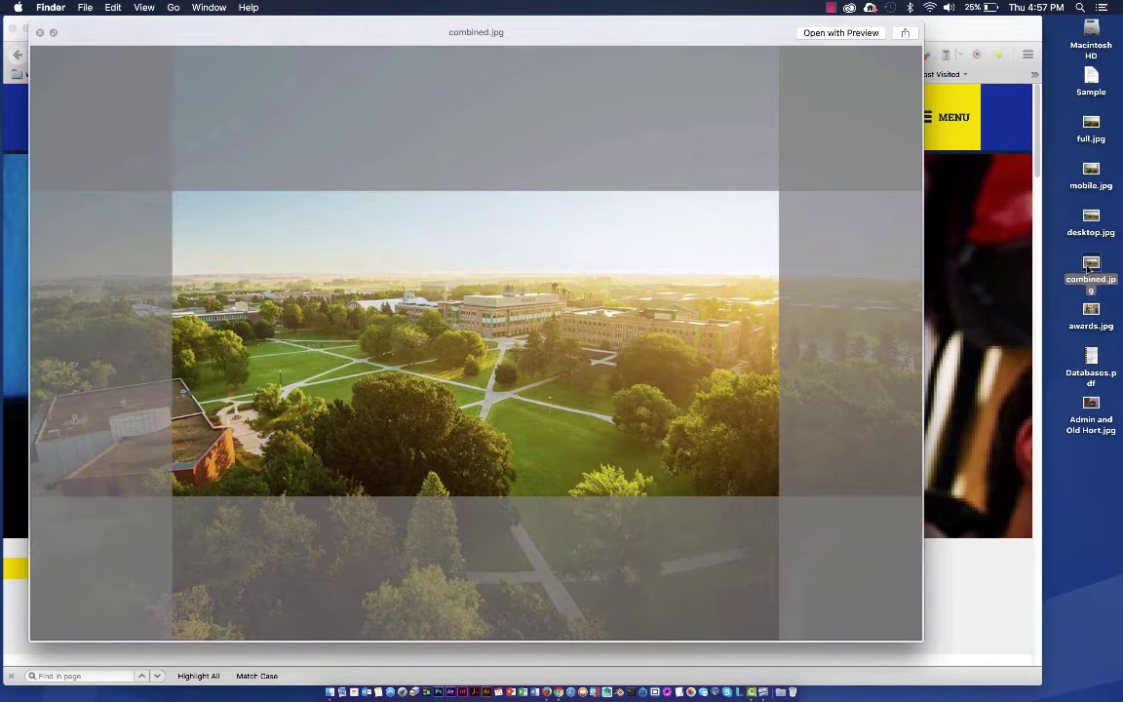
{"action": "left_click", "coordinate": [40, 33]}
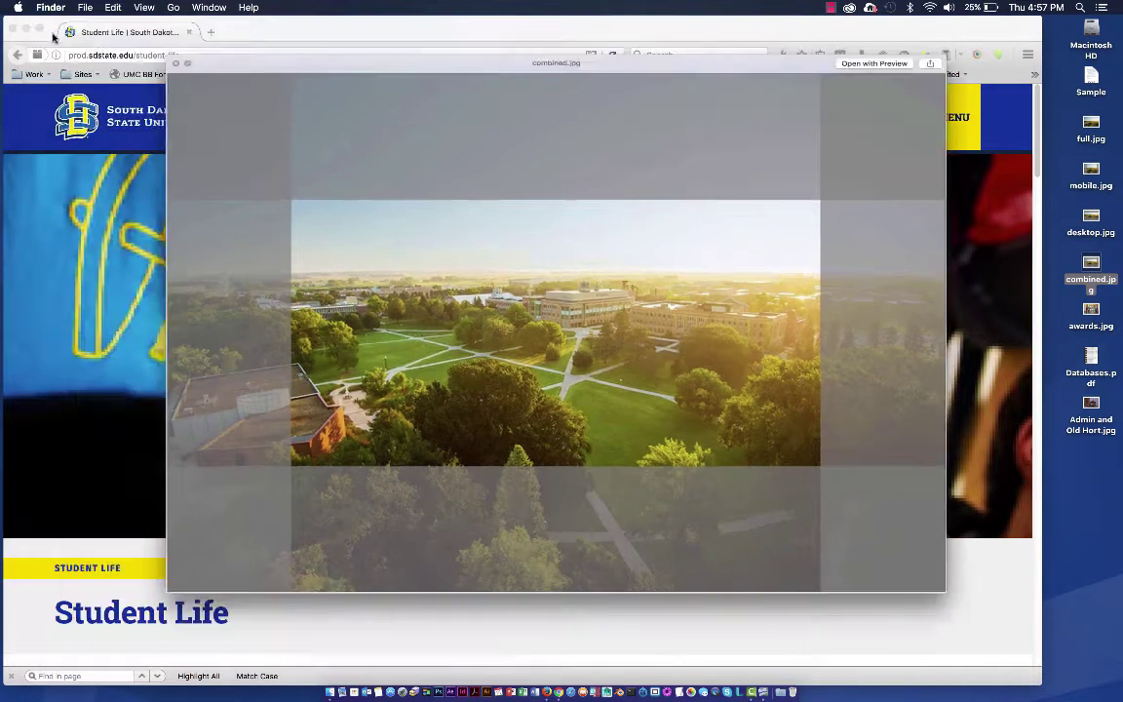
Step: Return to the university website and open the My Account (drupal) login page from the site's tools and quick links
{"action": "left_click", "coordinate": [944, 130]}
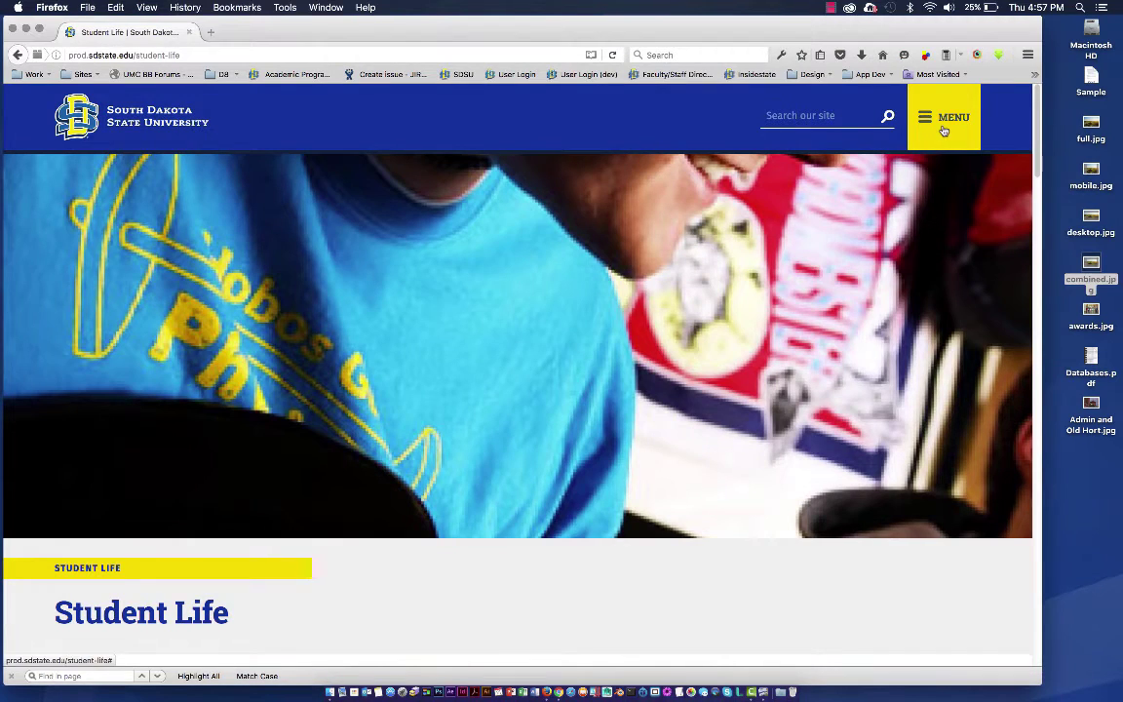
{"action": "left_click", "coordinate": [944, 124]}
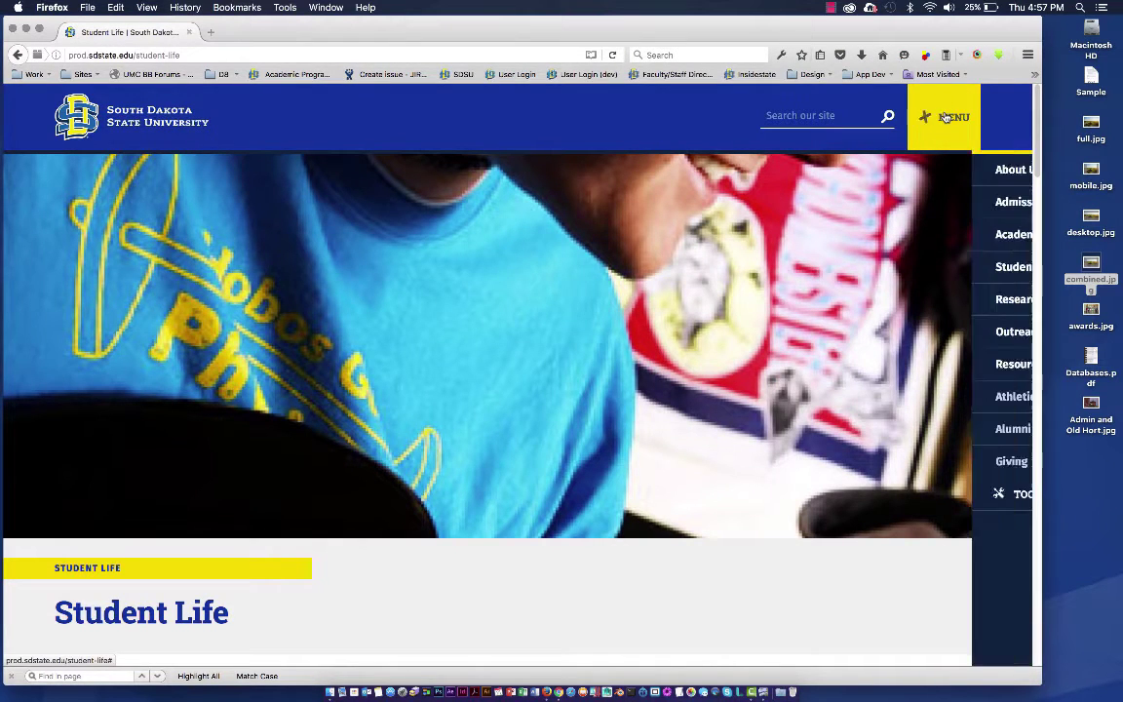
{"action": "left_click", "coordinate": [897, 495]}
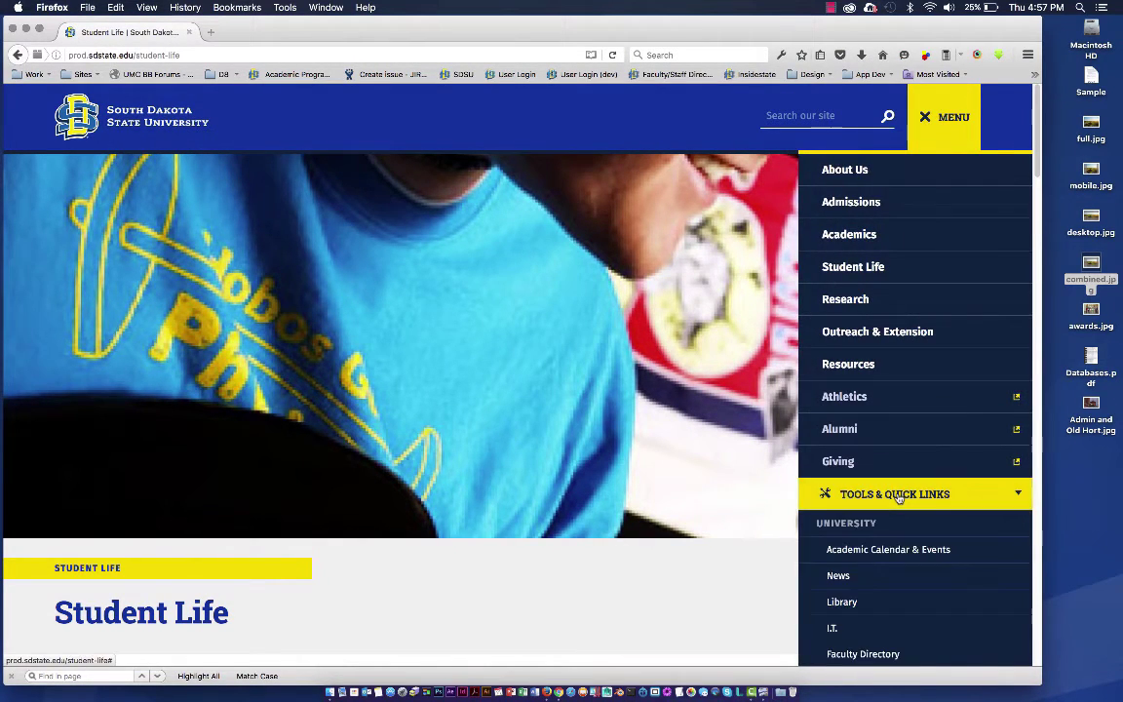
{"action": "scroll", "coordinate": [898, 497], "scroll_direction": "down", "scroll_amount": 15}
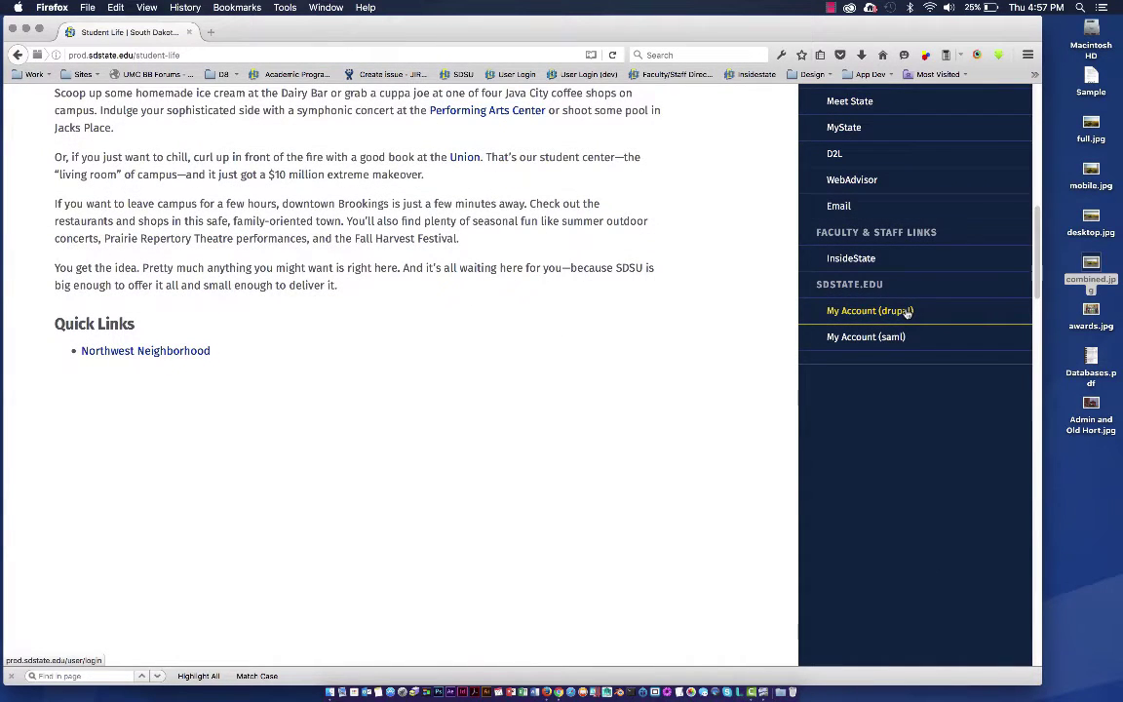
{"action": "left_click", "coordinate": [907, 312]}
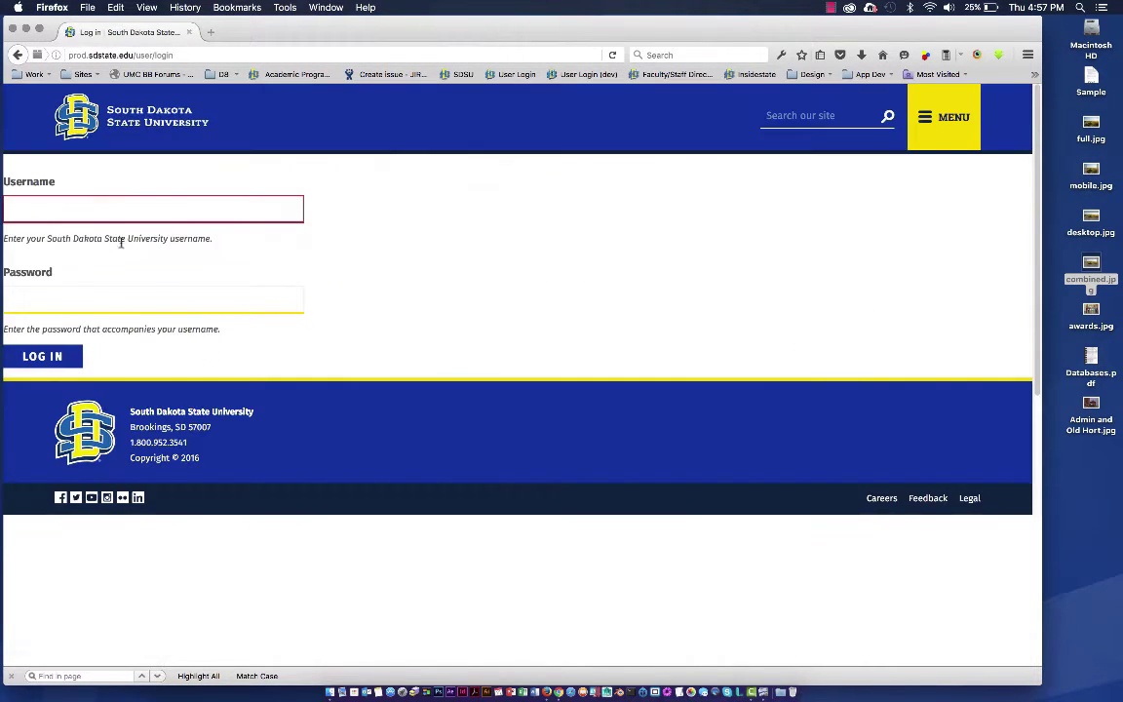
Step: Log in to the site with the saved content manager username and its stored account password
{"action": "left_click", "coordinate": [15, 220]}
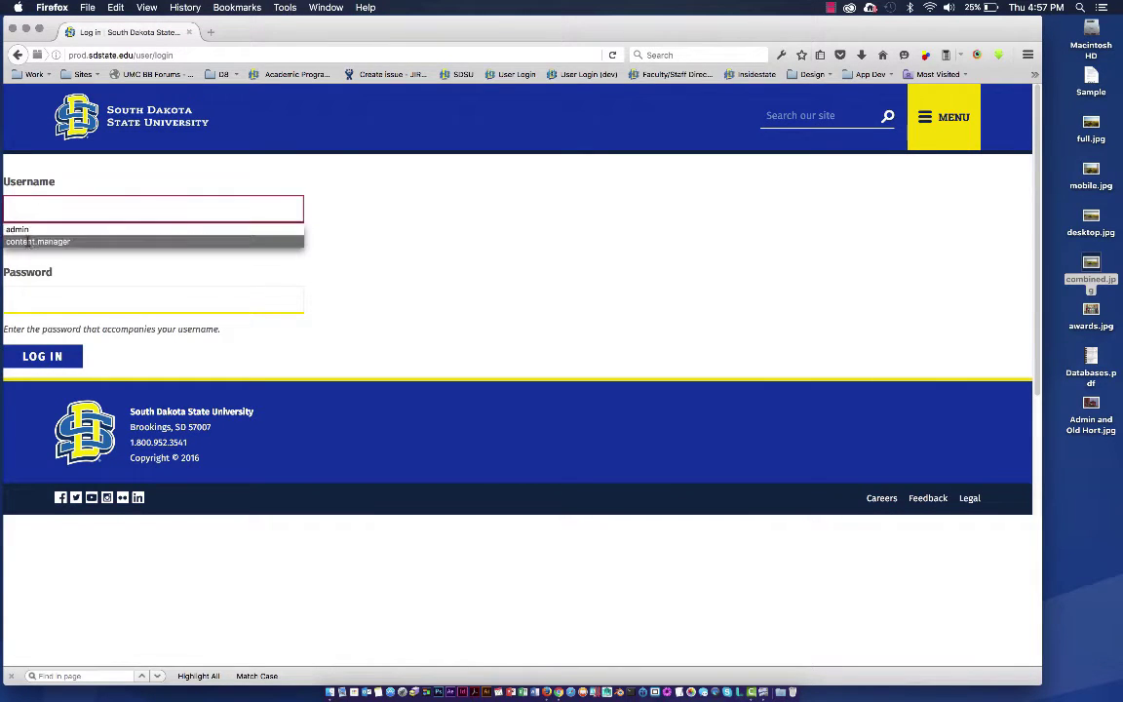
{"action": "left_click", "coordinate": [27, 241]}
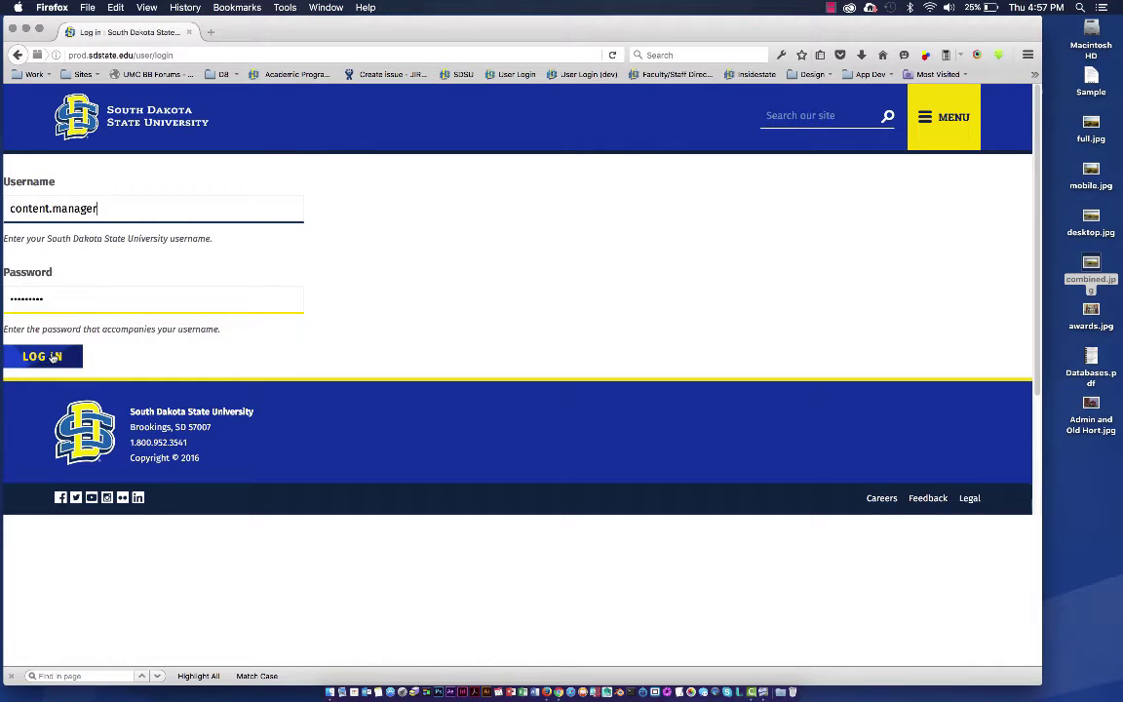
{"action": "left_click", "coordinate": [54, 357]}
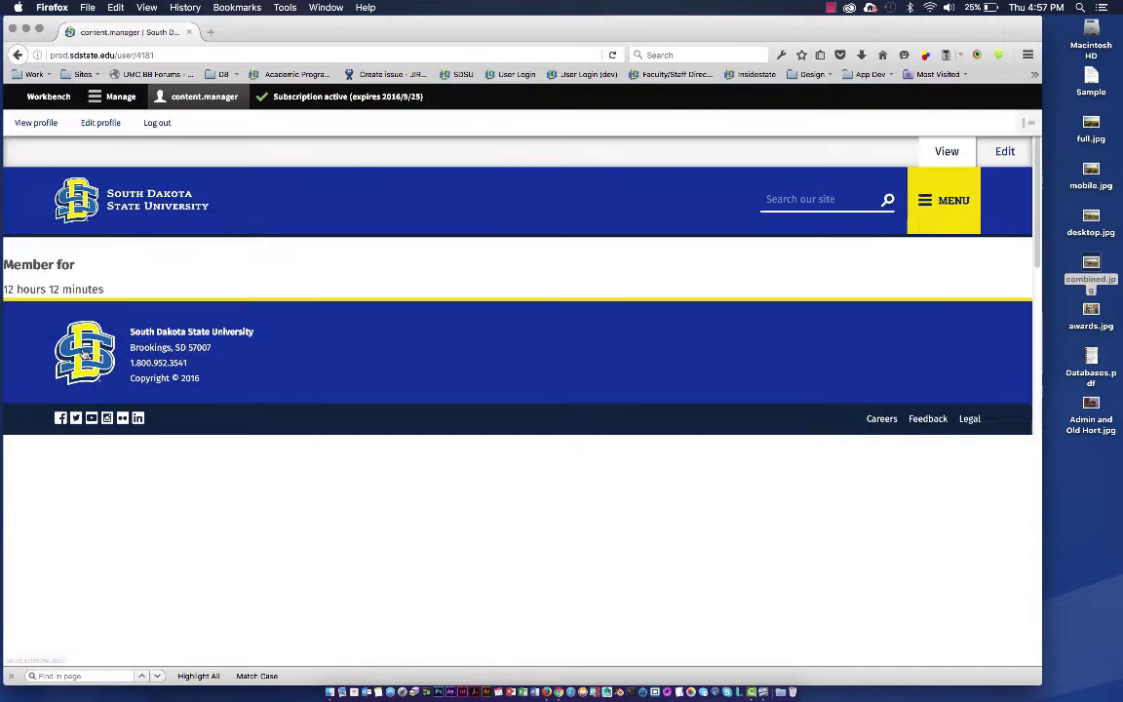
Step: Filter all recent Workbench content by the title "Web & New Media" and open that landing page for editing
{"action": "left_click", "coordinate": [48, 100]}
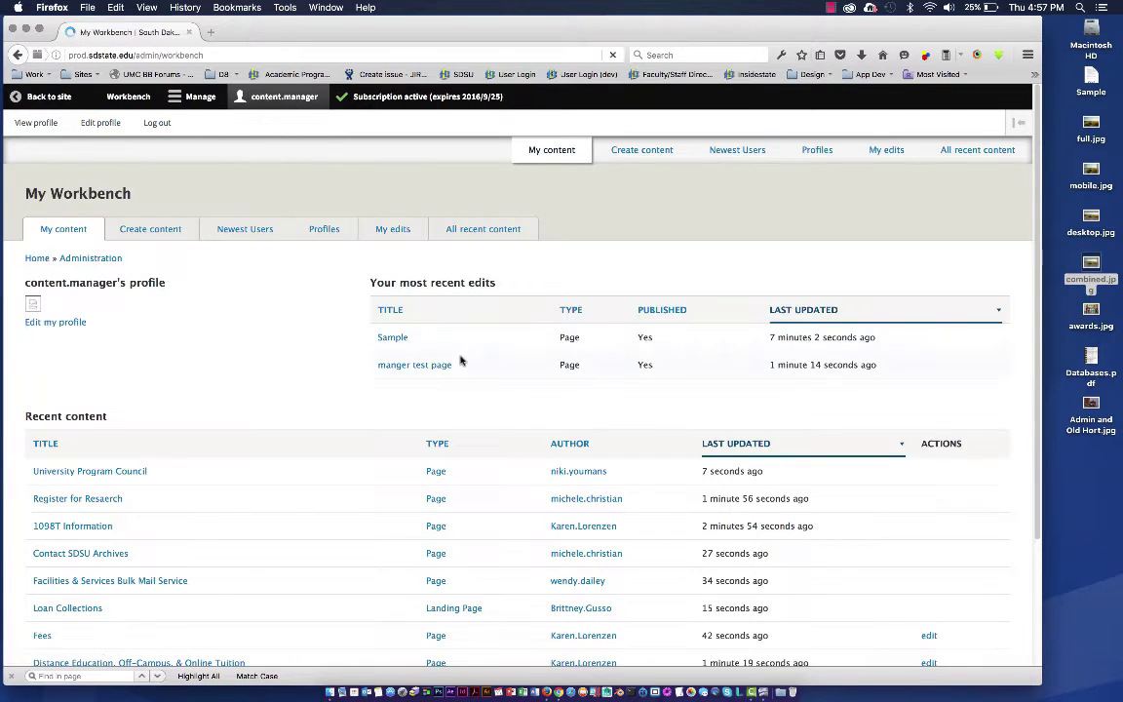
{"action": "left_click", "coordinate": [484, 232]}
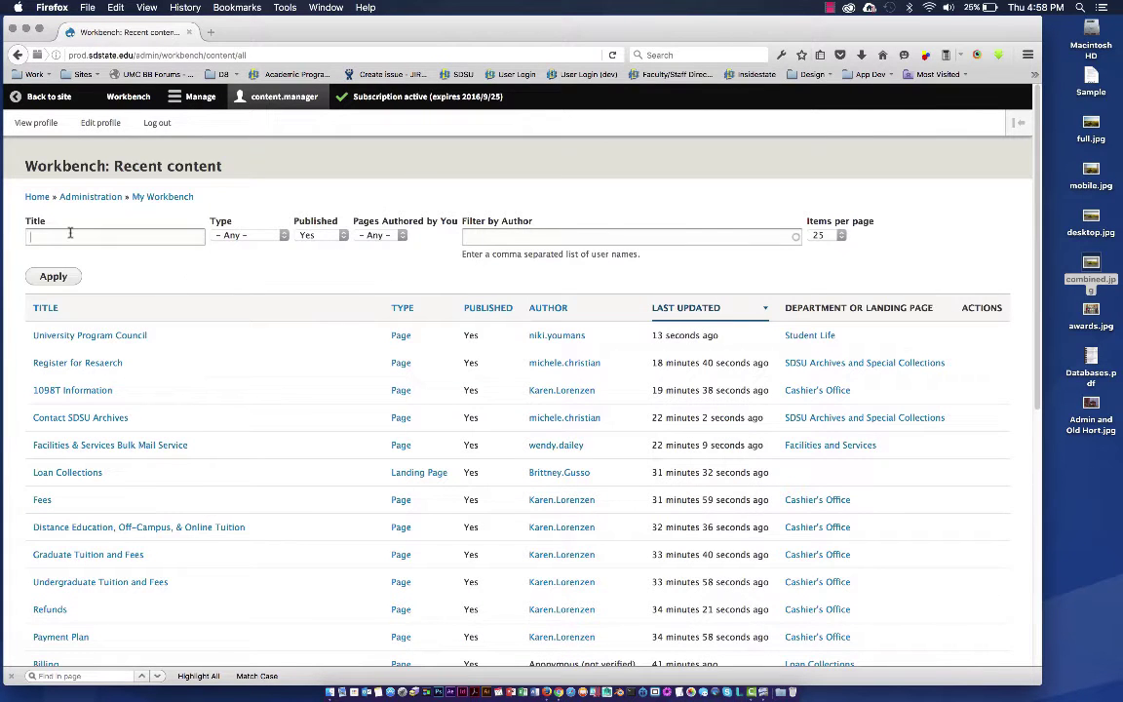
{"action": "left_click", "coordinate": [70, 234]}
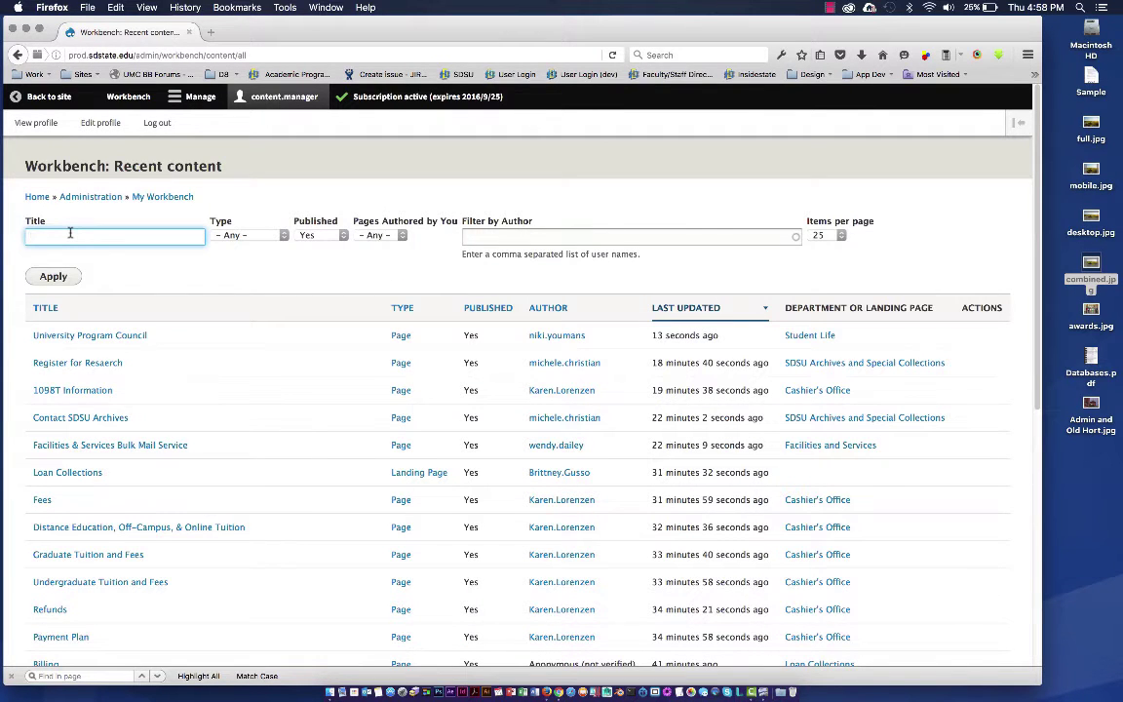
{"action": "type", "text": "web"}
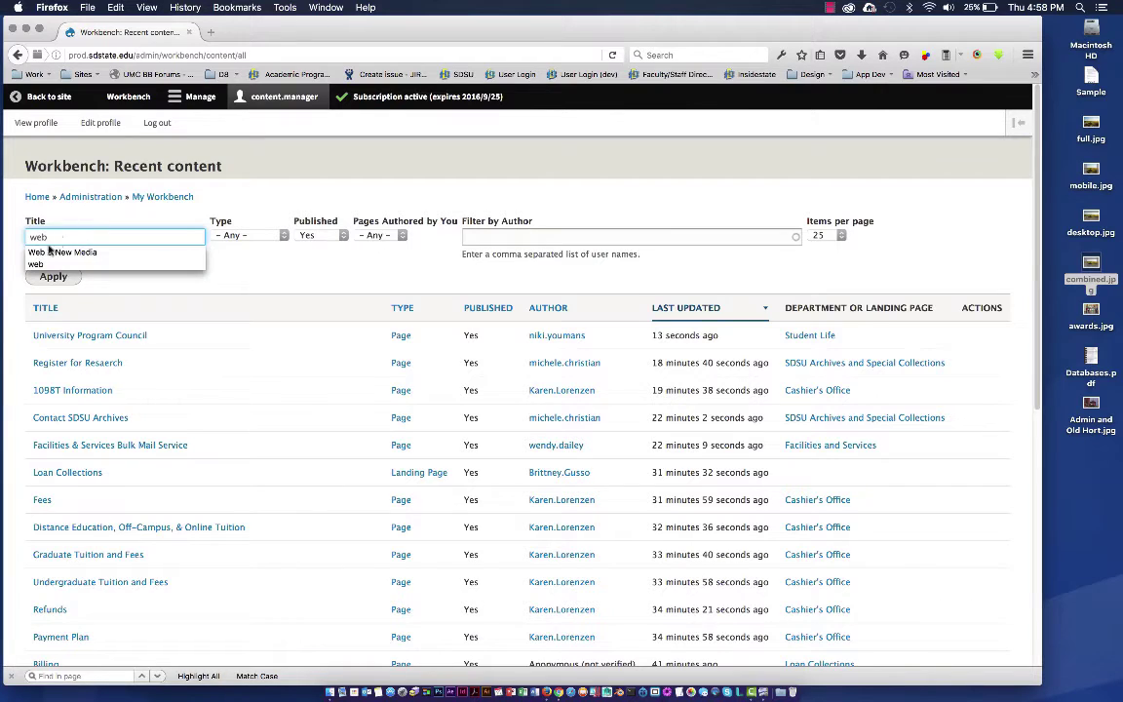
{"action": "left_click", "coordinate": [54, 252]}
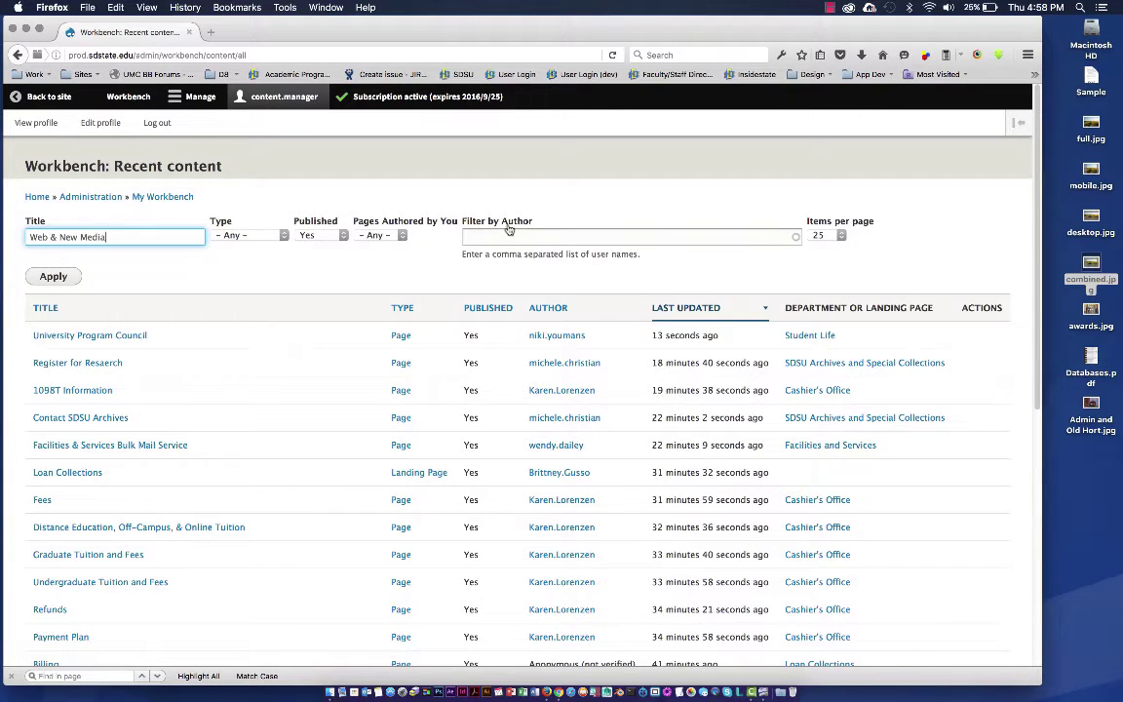
{"action": "left_click", "coordinate": [68, 277]}
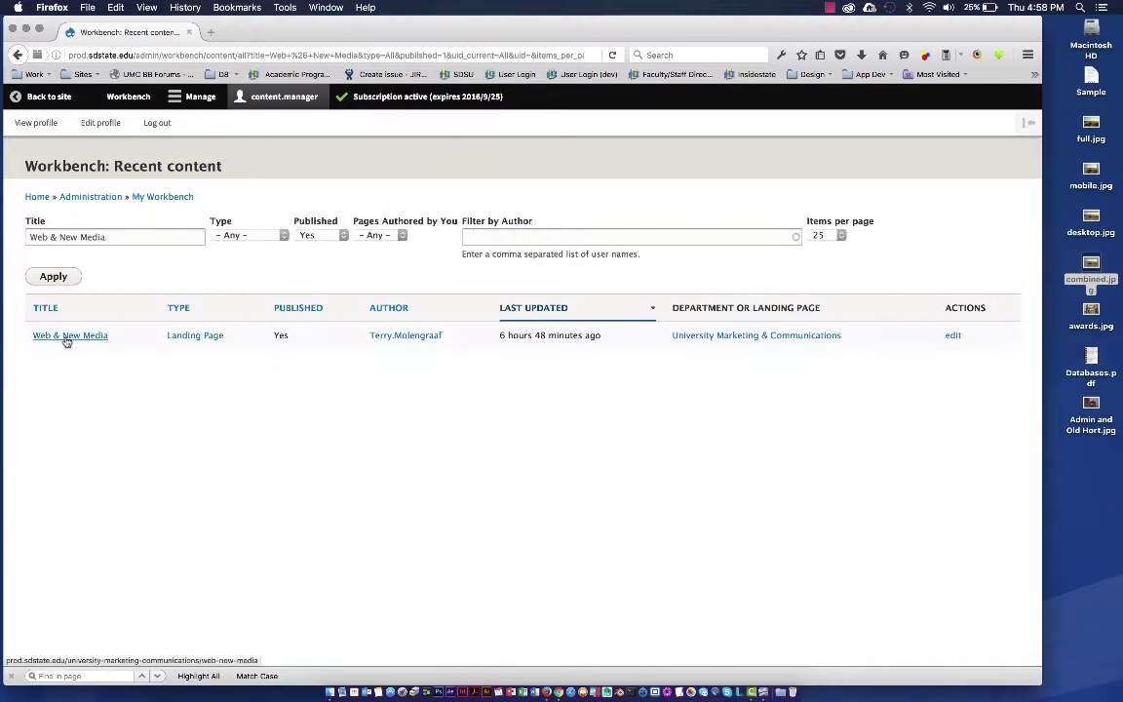
{"action": "left_click", "coordinate": [65, 338]}
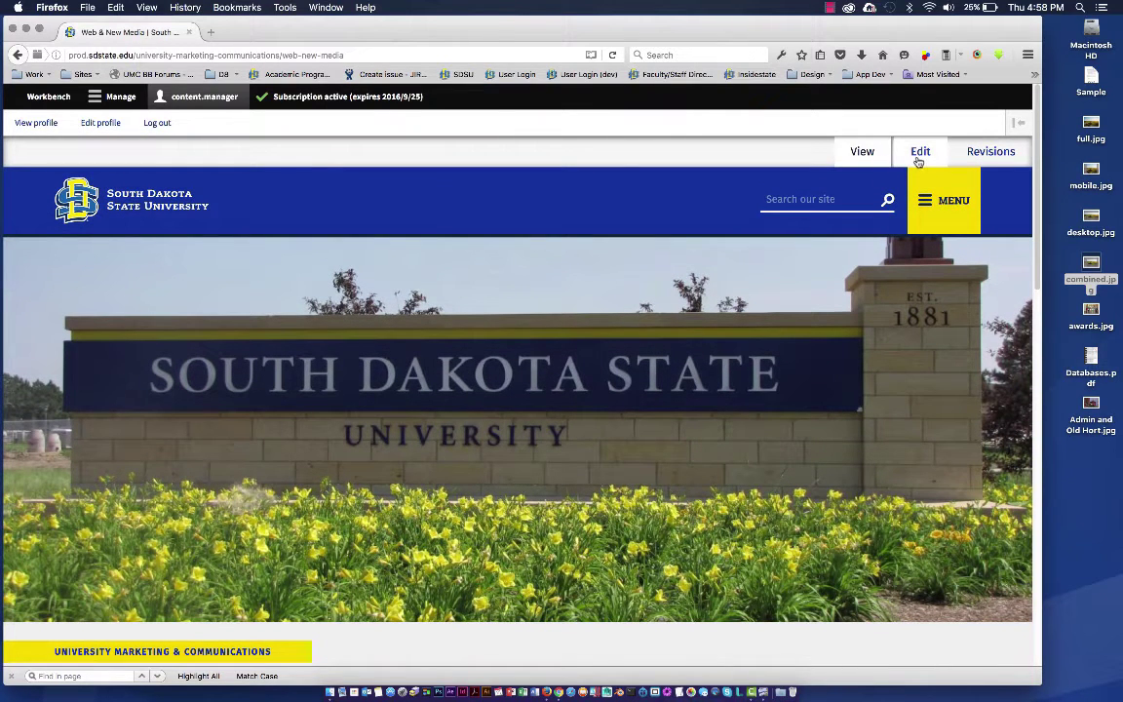
{"action": "left_click", "coordinate": [919, 156]}
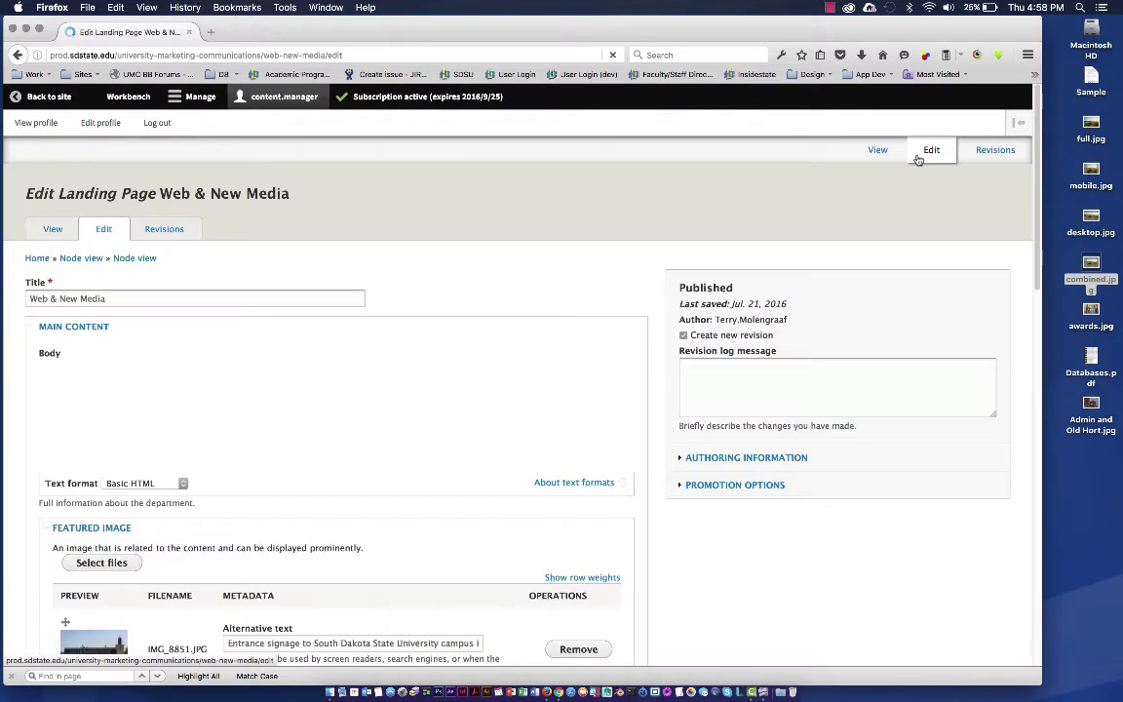
Step: Upload full.jpg from the Desktop and add it to the landing page's featured images
{"action": "scroll", "coordinate": [472, 407], "scroll_direction": "down", "scroll_amount": 3}
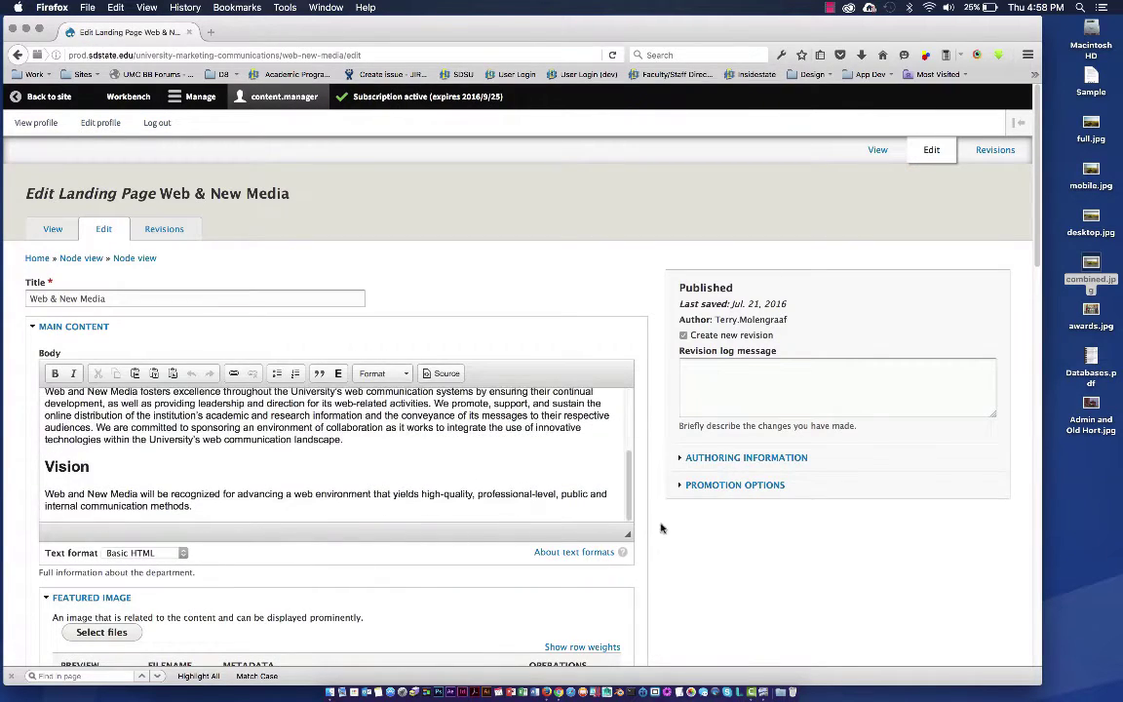
{"action": "scroll", "coordinate": [658, 532], "scroll_direction": "down", "scroll_amount": 5}
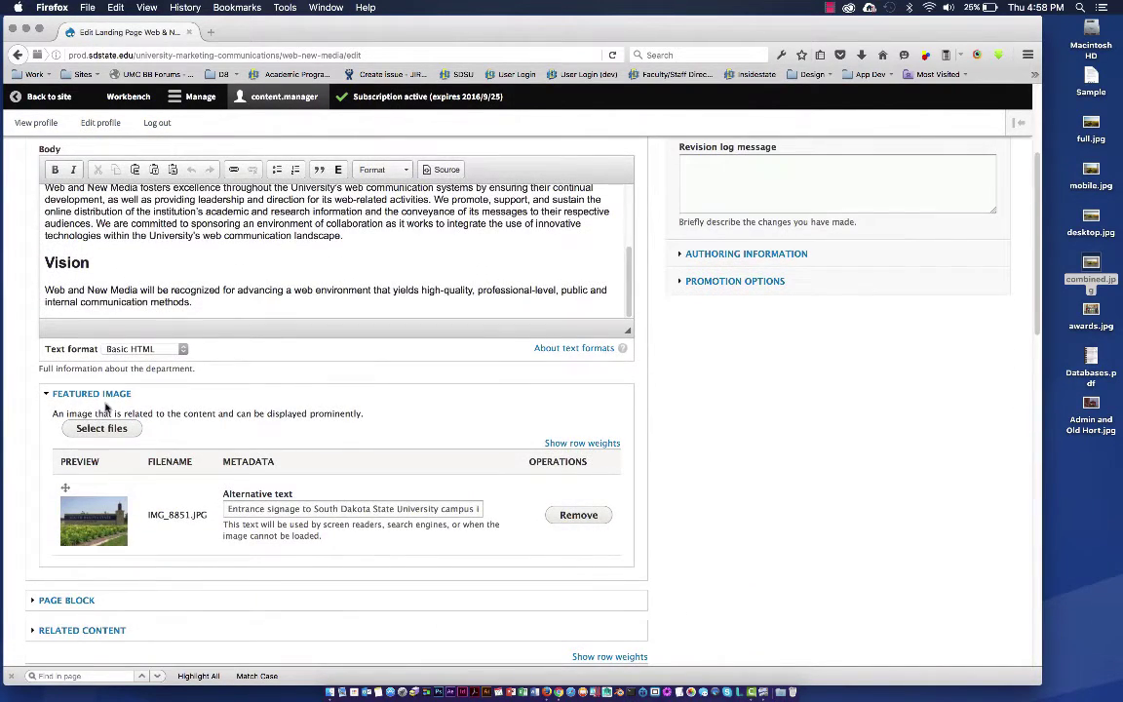
{"action": "left_click", "coordinate": [108, 430]}
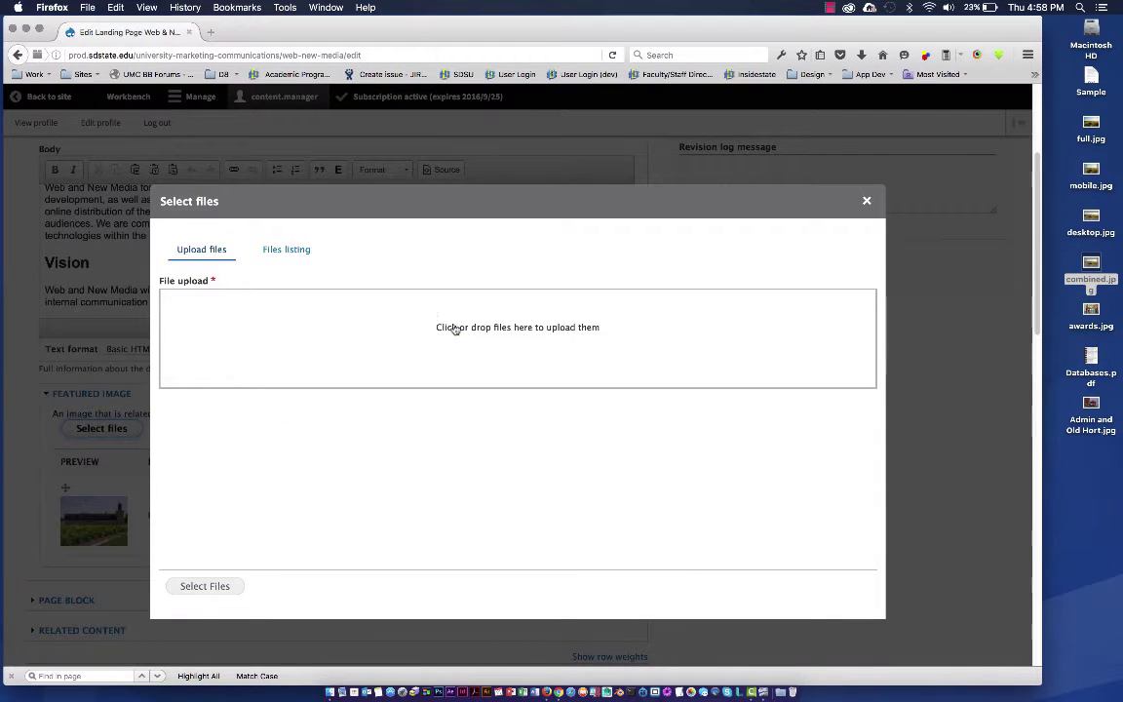
{"action": "left_click", "coordinate": [454, 328]}
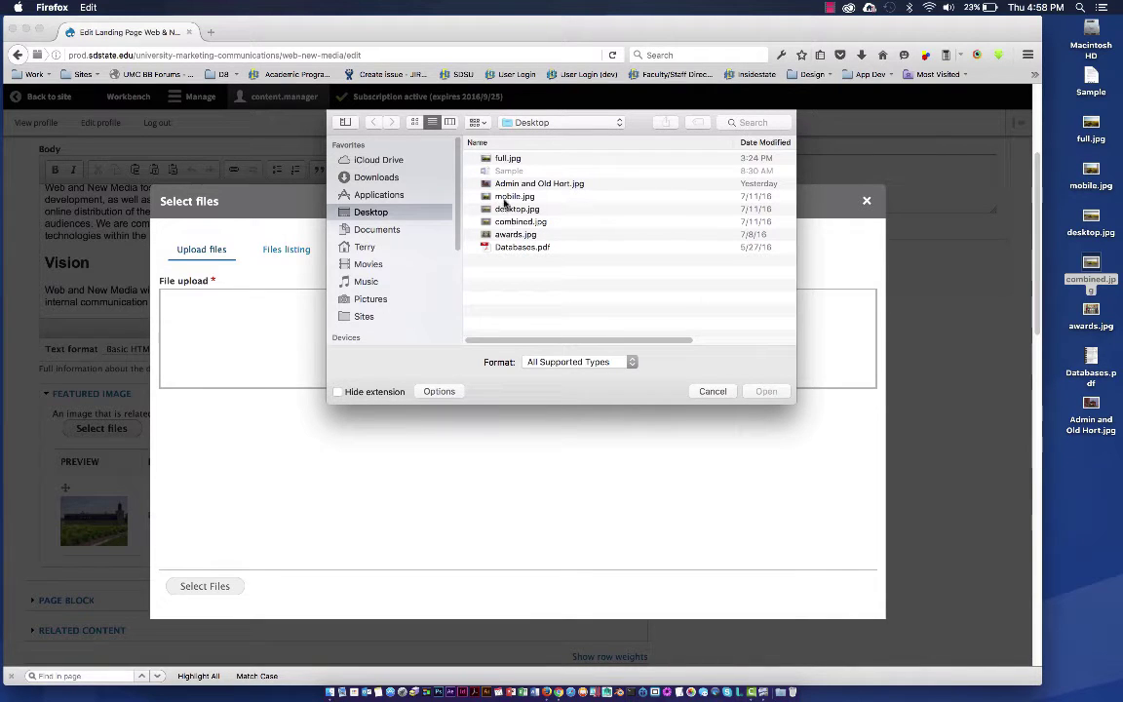
{"action": "left_click", "coordinate": [507, 157]}
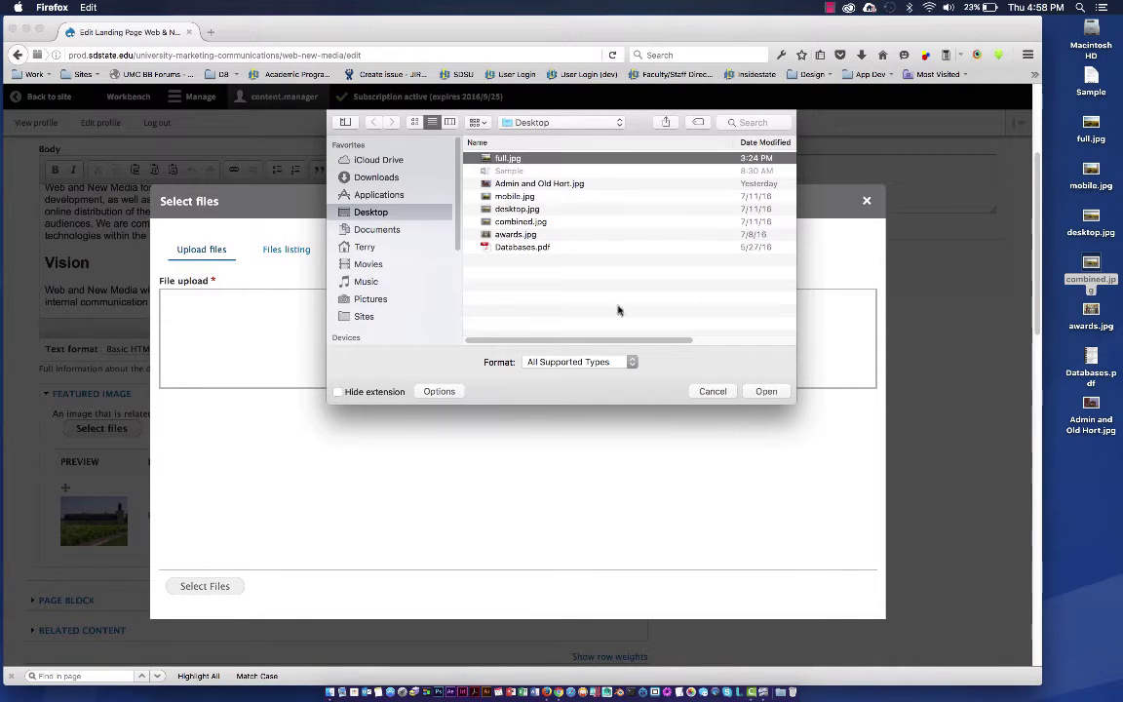
{"action": "left_click", "coordinate": [770, 392]}
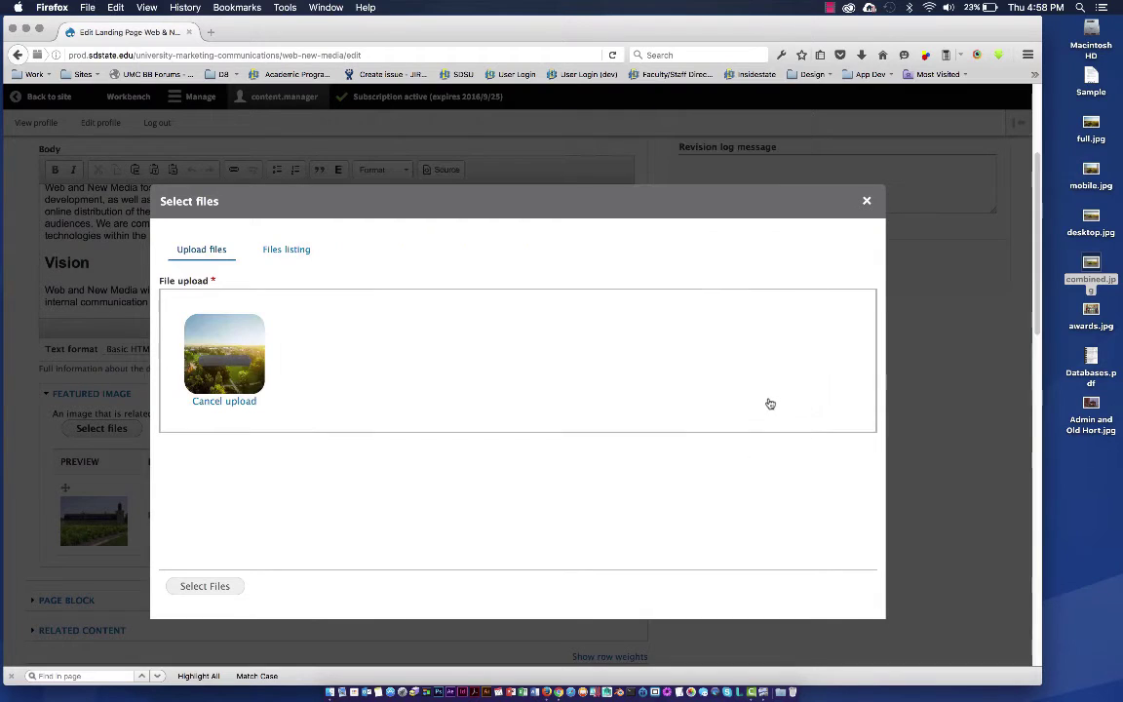
{"action": "left_click", "coordinate": [211, 587]}
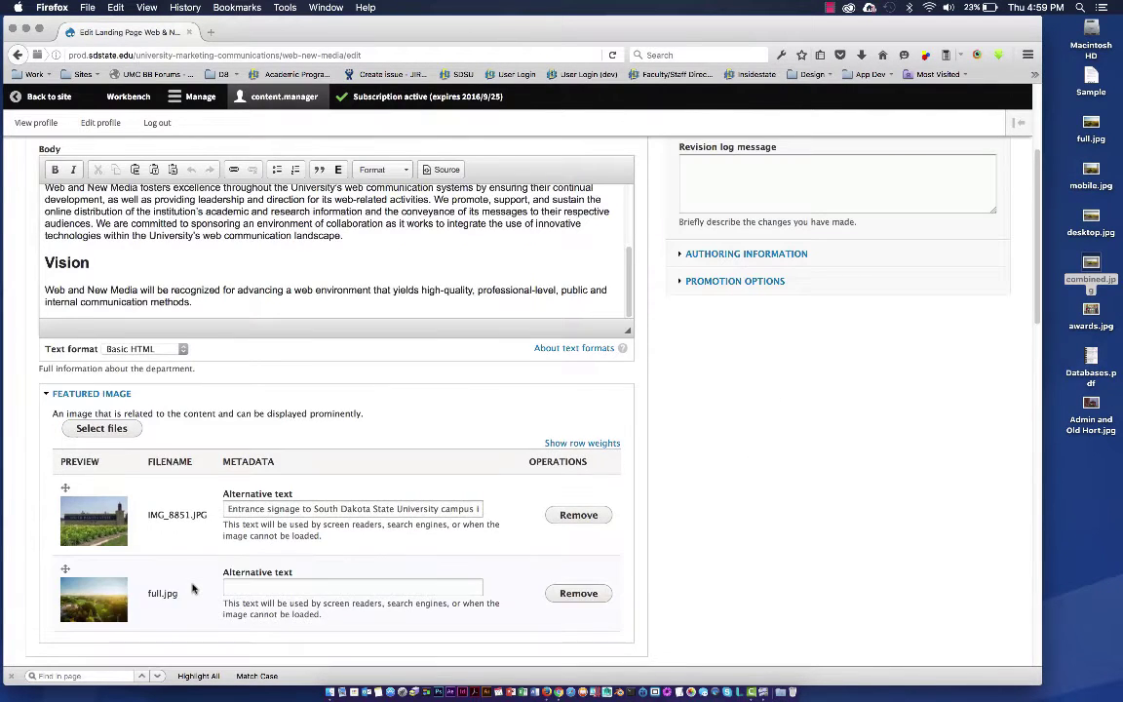
Step: Enter "View of Campus" as the alternative text for the full.jpg featured image
{"action": "scroll", "coordinate": [192, 585], "scroll_direction": "down", "scroll_amount": 2}
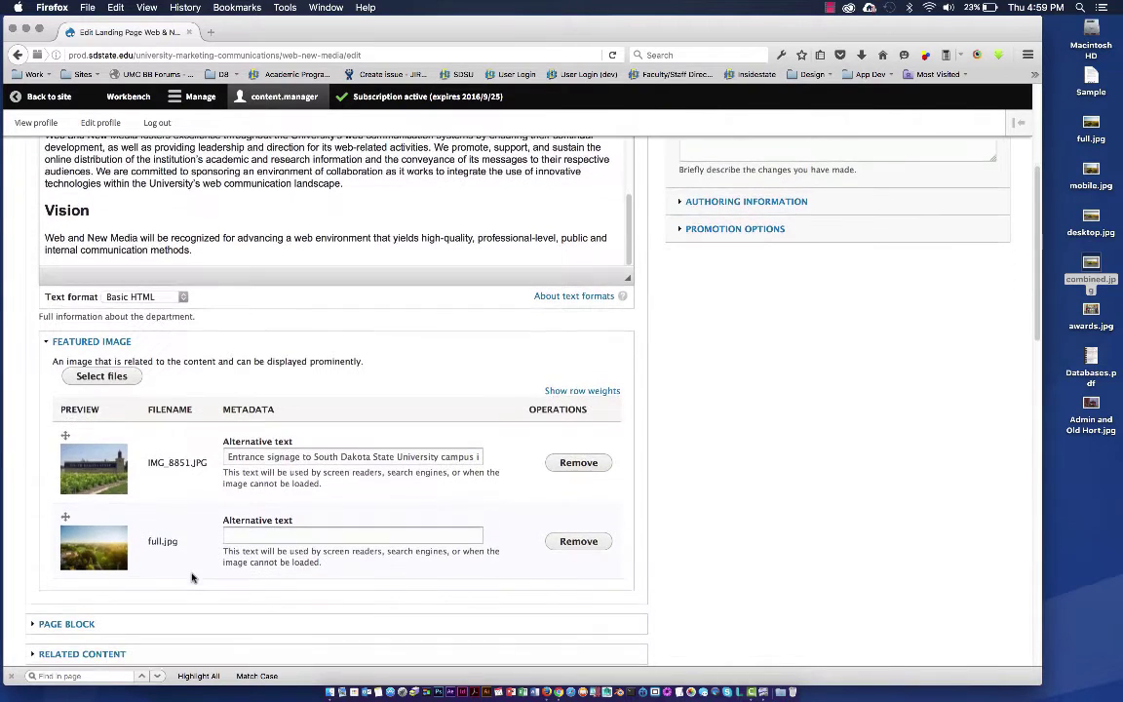
{"action": "left_click", "coordinate": [246, 532]}
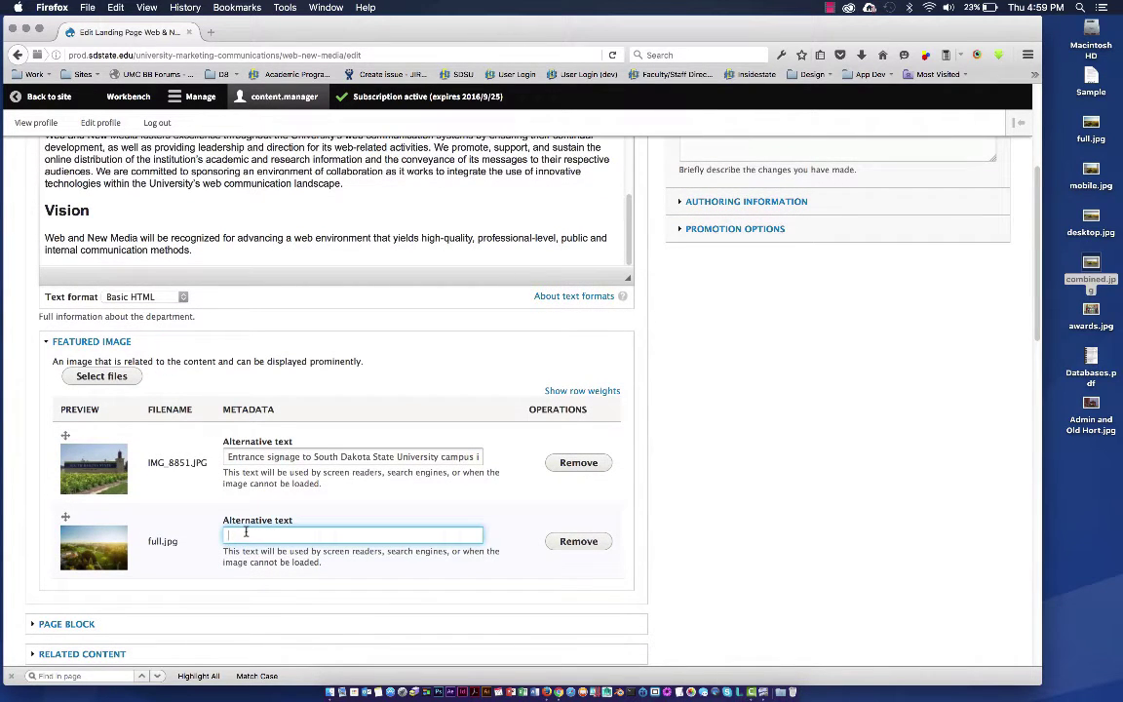
{"action": "left_click", "coordinate": [261, 564]}
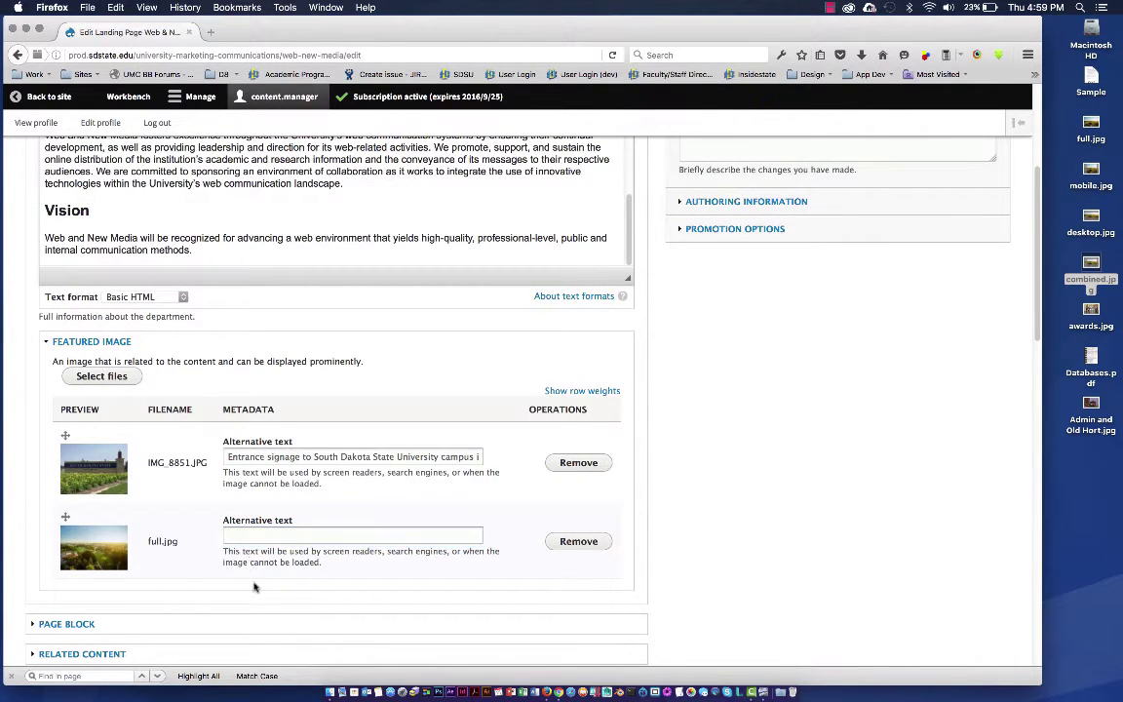
{"action": "left_click", "coordinate": [236, 536]}
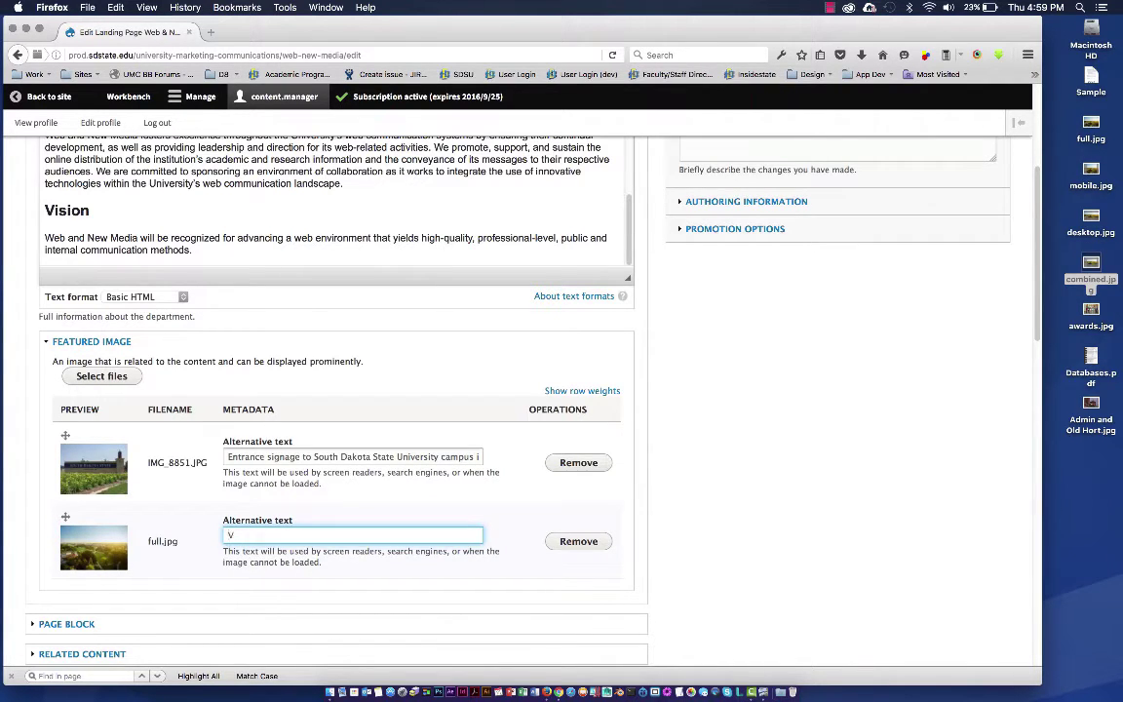
{"action": "type", "text": "View of Campus"}
Step: Move full.jpg above IMG_8851.JPG in the featured images and save the landing page, keeping it published
{"action": "scroll", "coordinate": [359, 573], "scroll_direction": "down", "scroll_amount": 1}
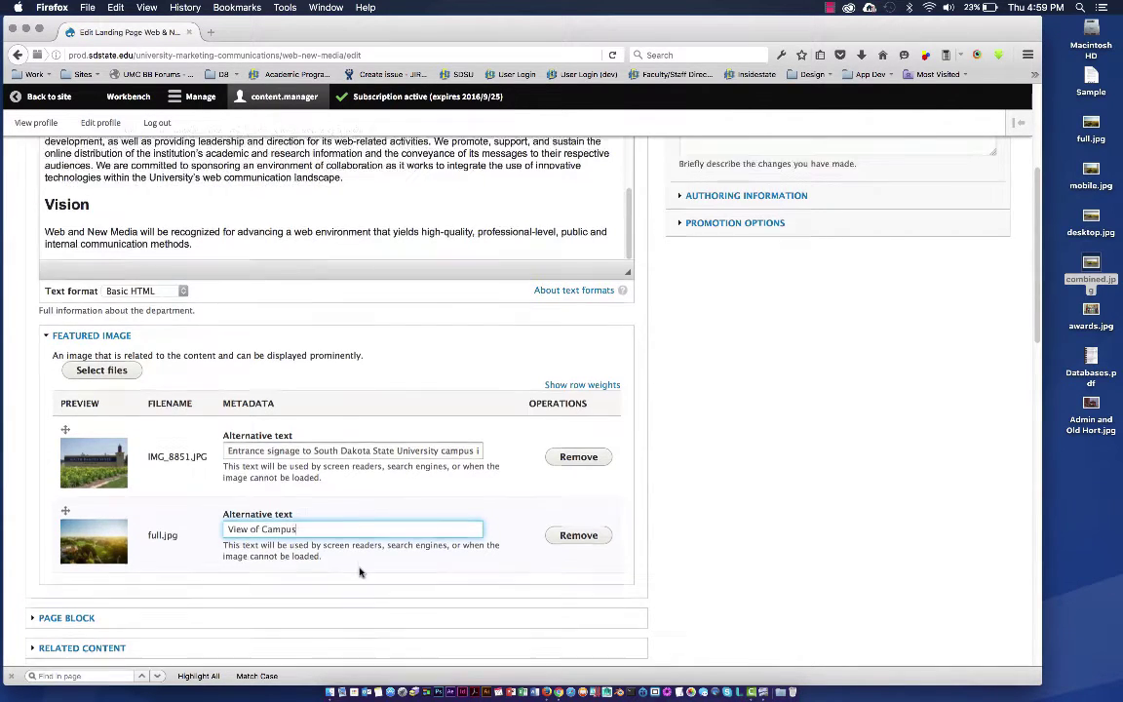
{"action": "scroll", "coordinate": [359, 573], "scroll_direction": "down", "scroll_amount": 2}
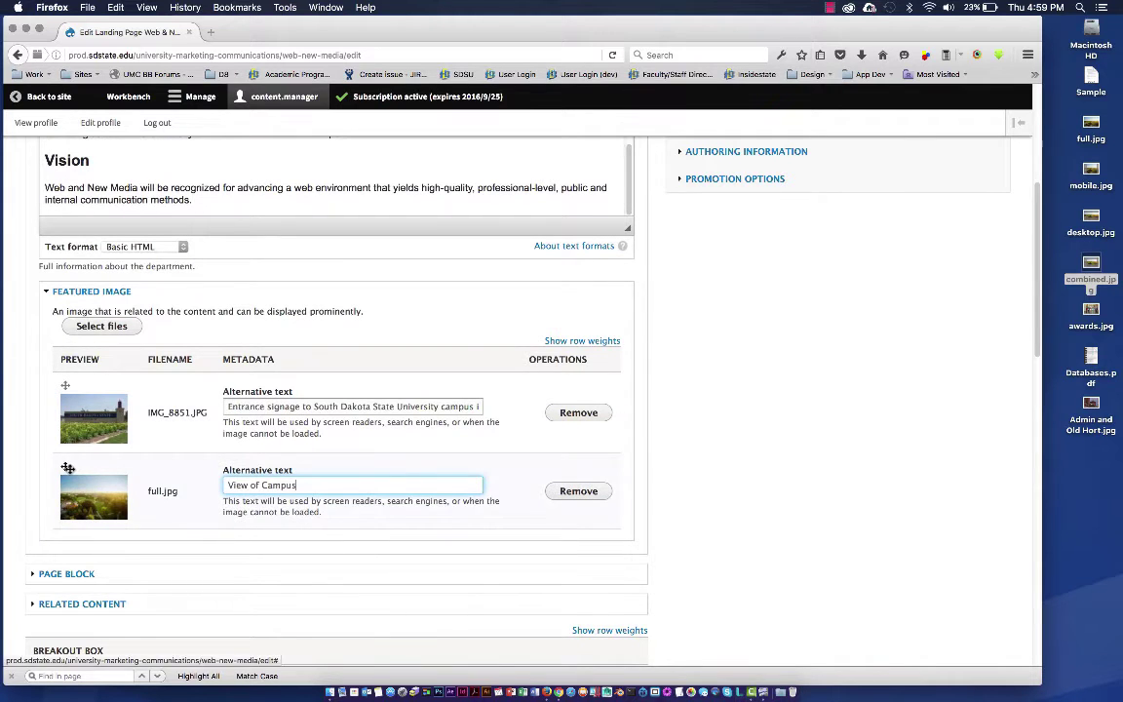
{"action": "left_click_drag", "start_coordinate": [67, 469], "coordinate": [60, 361]}
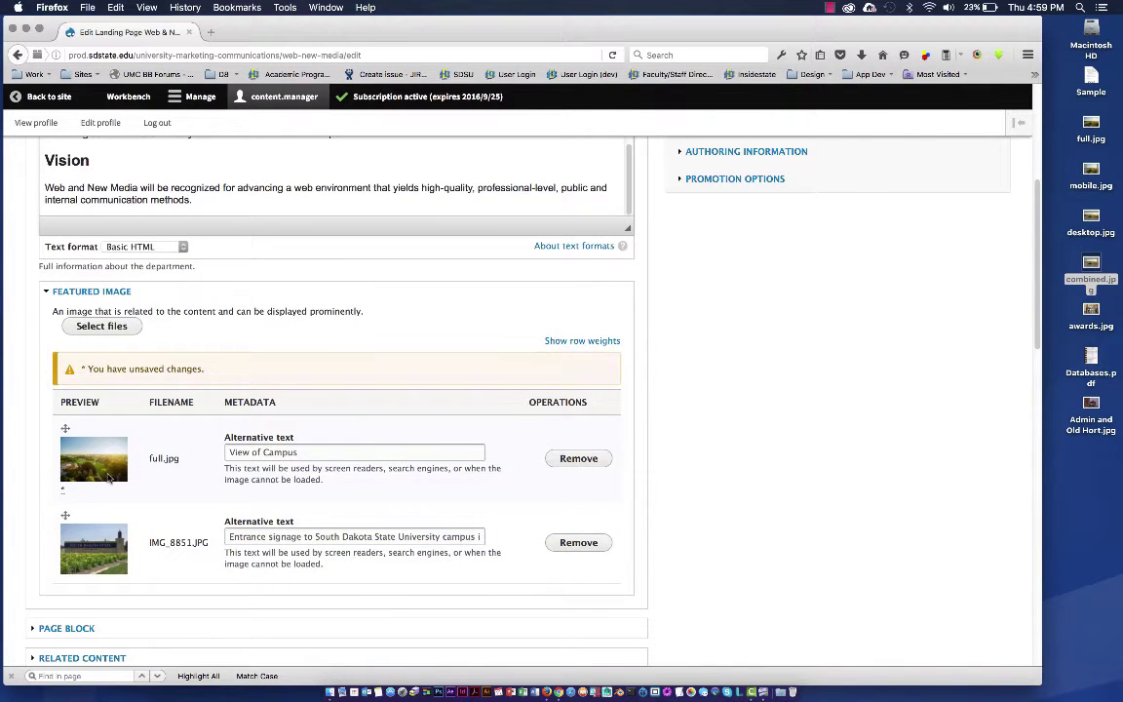
{"action": "scroll", "coordinate": [110, 478], "scroll_direction": "down", "scroll_amount": 20}
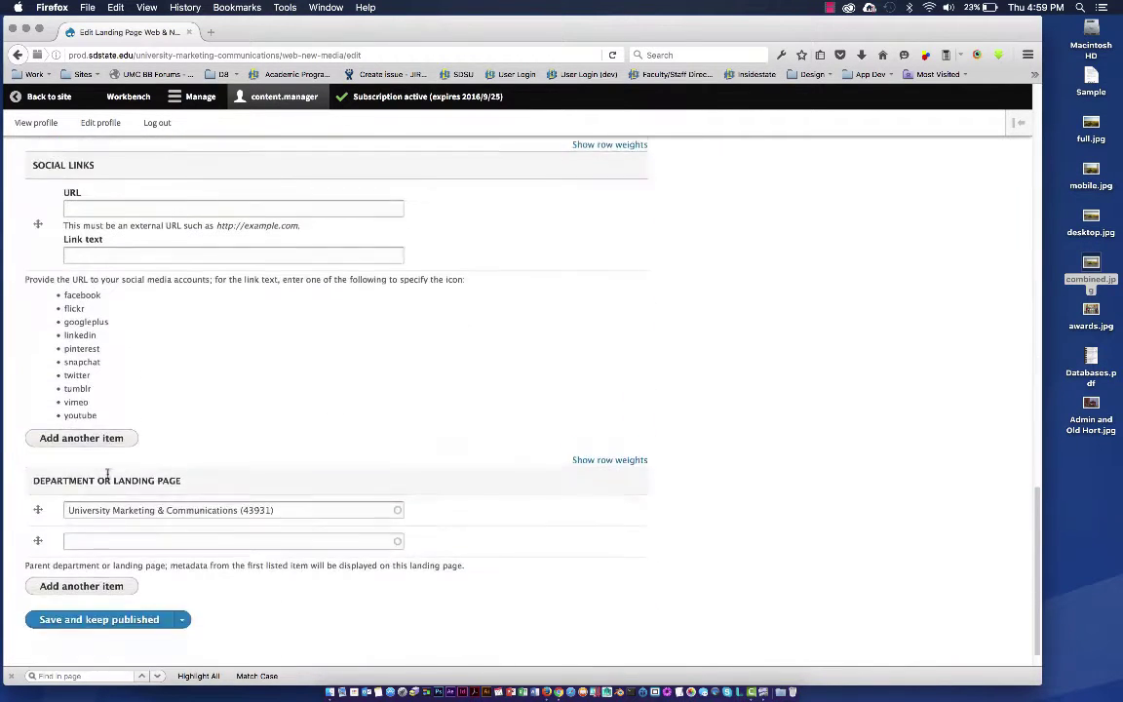
{"action": "left_click", "coordinate": [105, 591]}
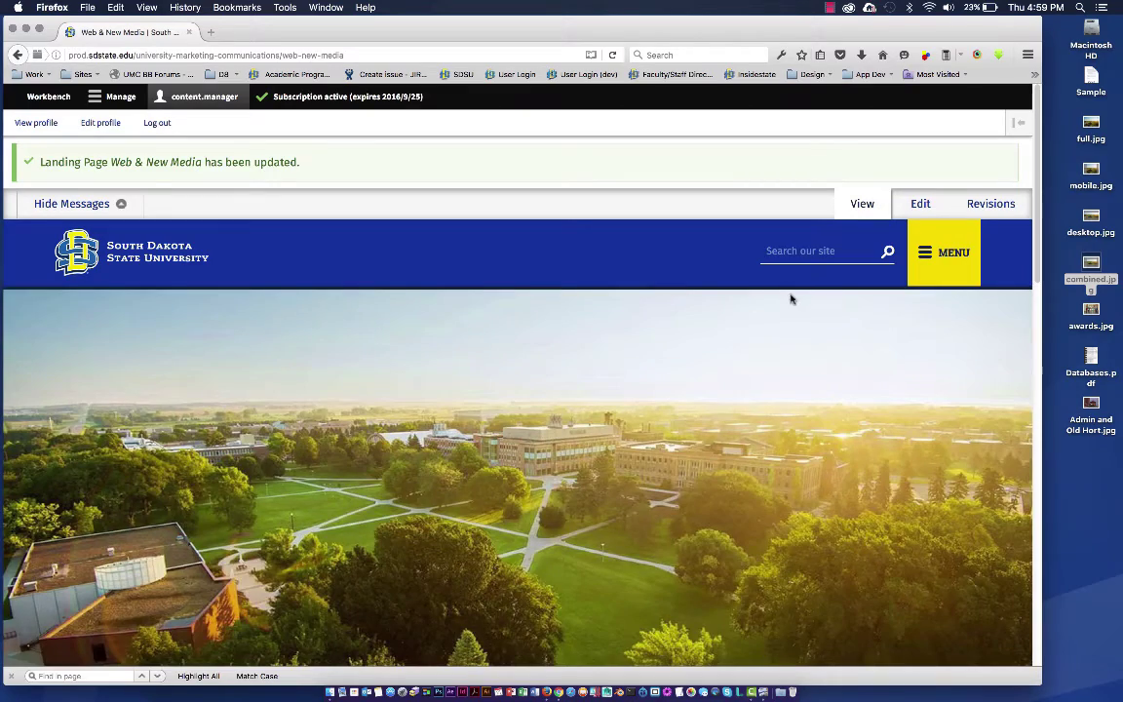
Step: Review how the new featured image displays across the top of the Web & New Media page
{"action": "scroll", "coordinate": [772, 321], "scroll_direction": "down", "scroll_amount": 5}
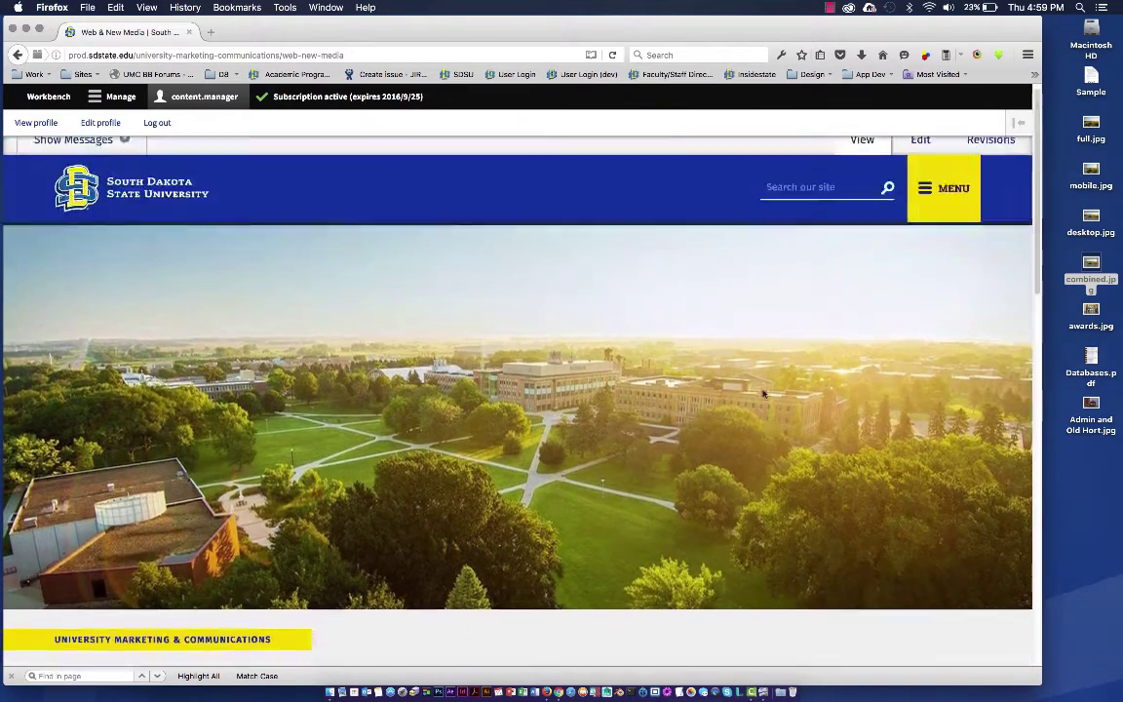
{"action": "scroll", "coordinate": [764, 394], "scroll_direction": "up", "scroll_amount": 4}
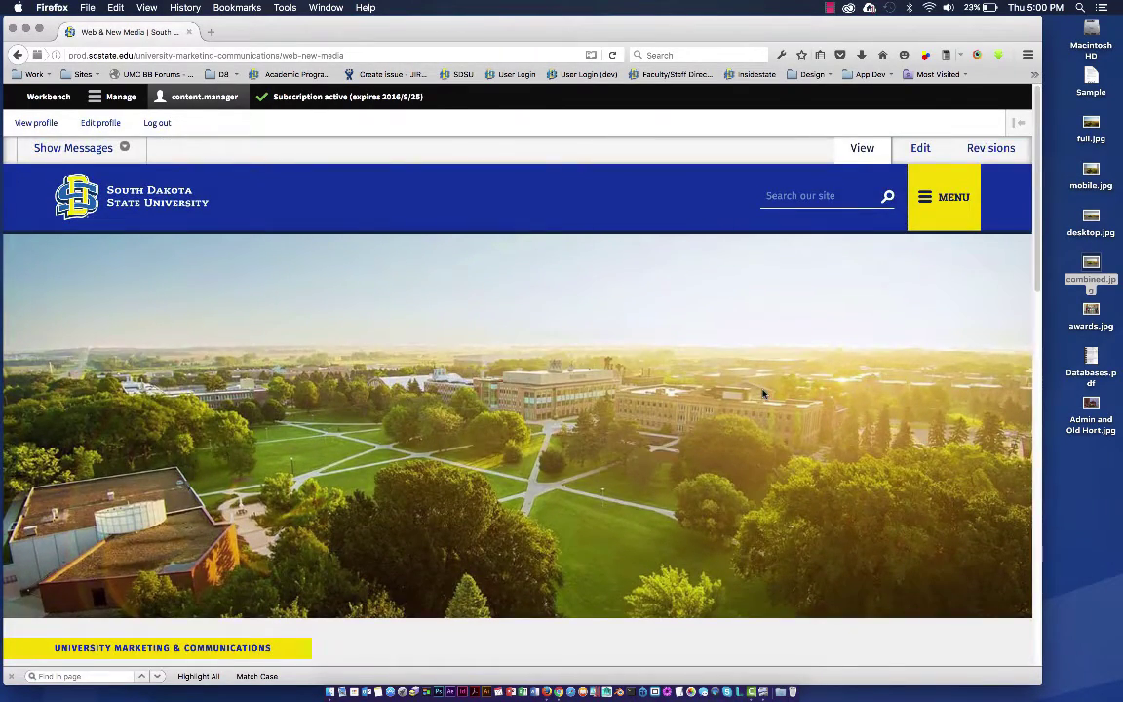
{"action": "scroll", "coordinate": [764, 394], "scroll_direction": "down", "scroll_amount": 5}
{"action": "scroll", "coordinate": [764, 394], "scroll_direction": "up", "scroll_amount": 5}
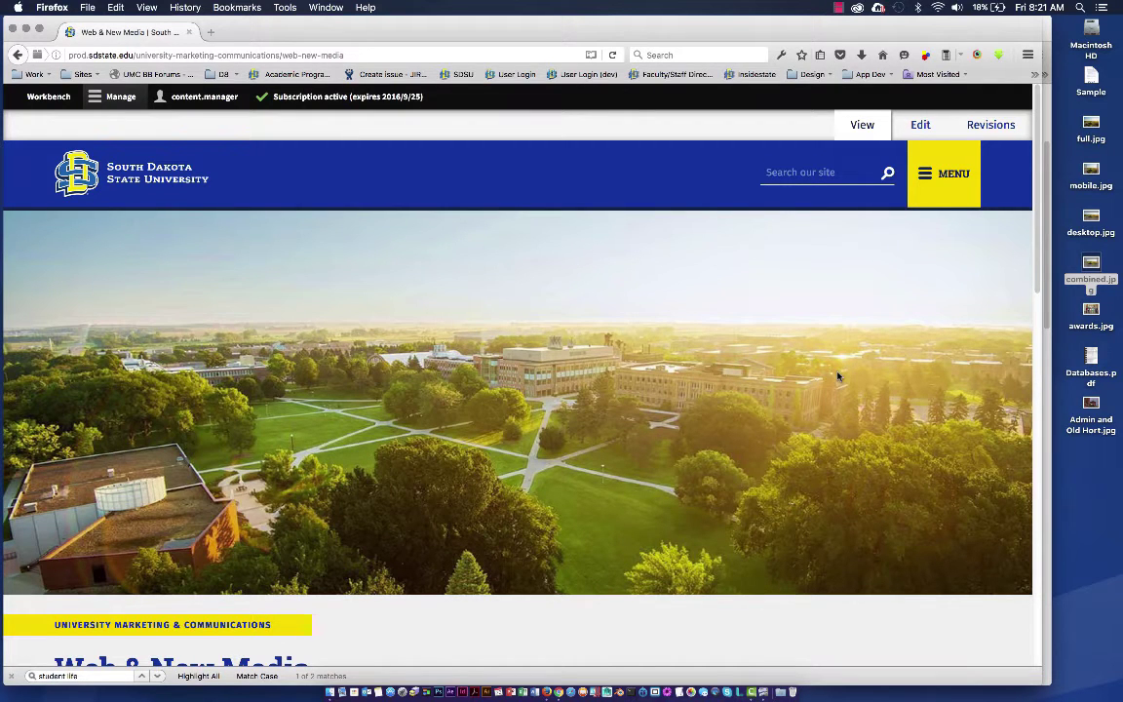
Step: Open the site's Student Life page and look through its whole list of related page links beside the body text
{"action": "left_click", "coordinate": [944, 172]}
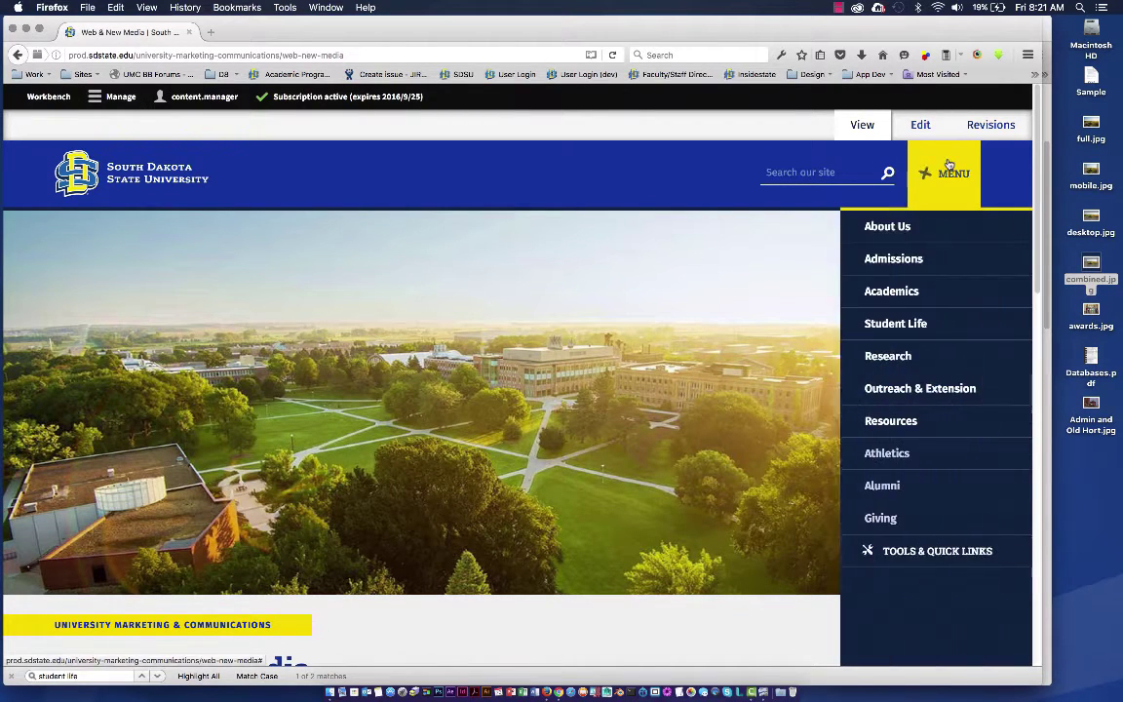
{"action": "left_click", "coordinate": [864, 328]}
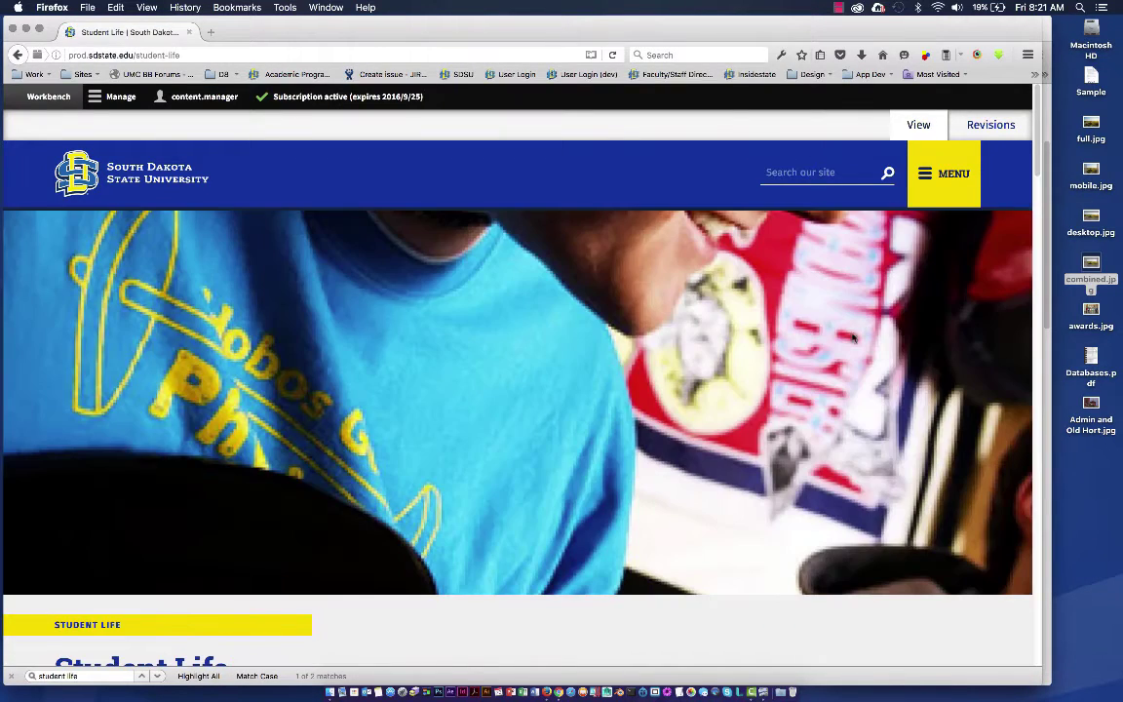
{"action": "scroll", "coordinate": [792, 364], "scroll_direction": "down", "scroll_amount": 5}
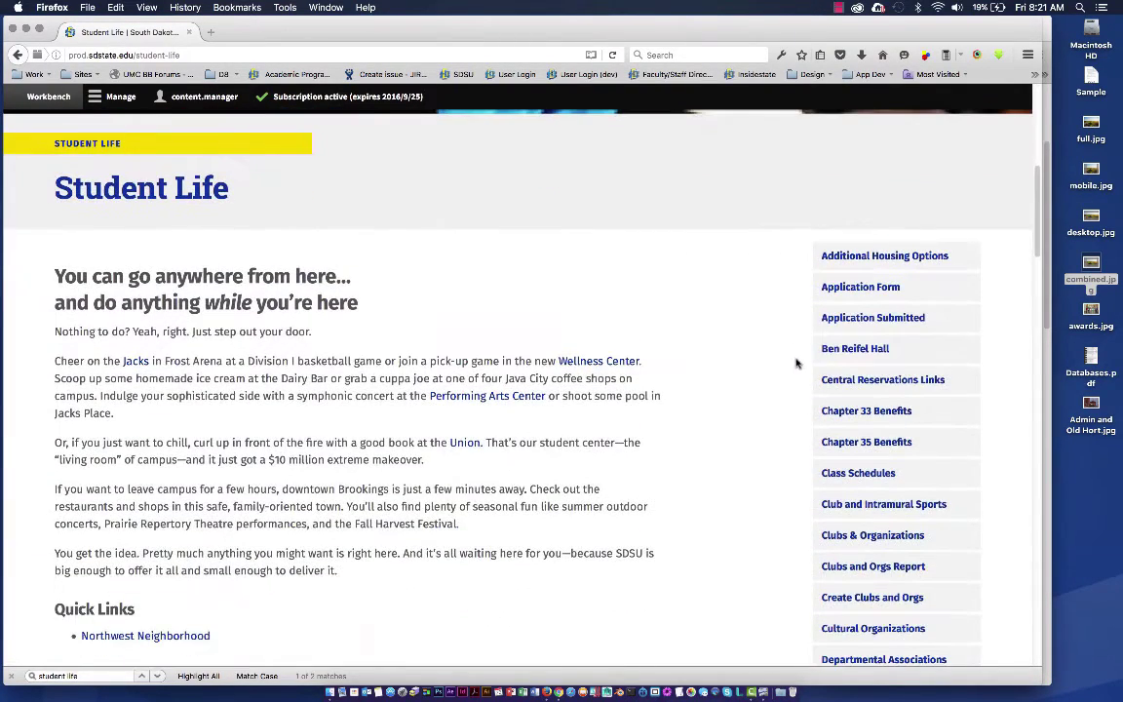
{"action": "scroll", "coordinate": [864, 361], "scroll_direction": "down", "scroll_amount": 1}
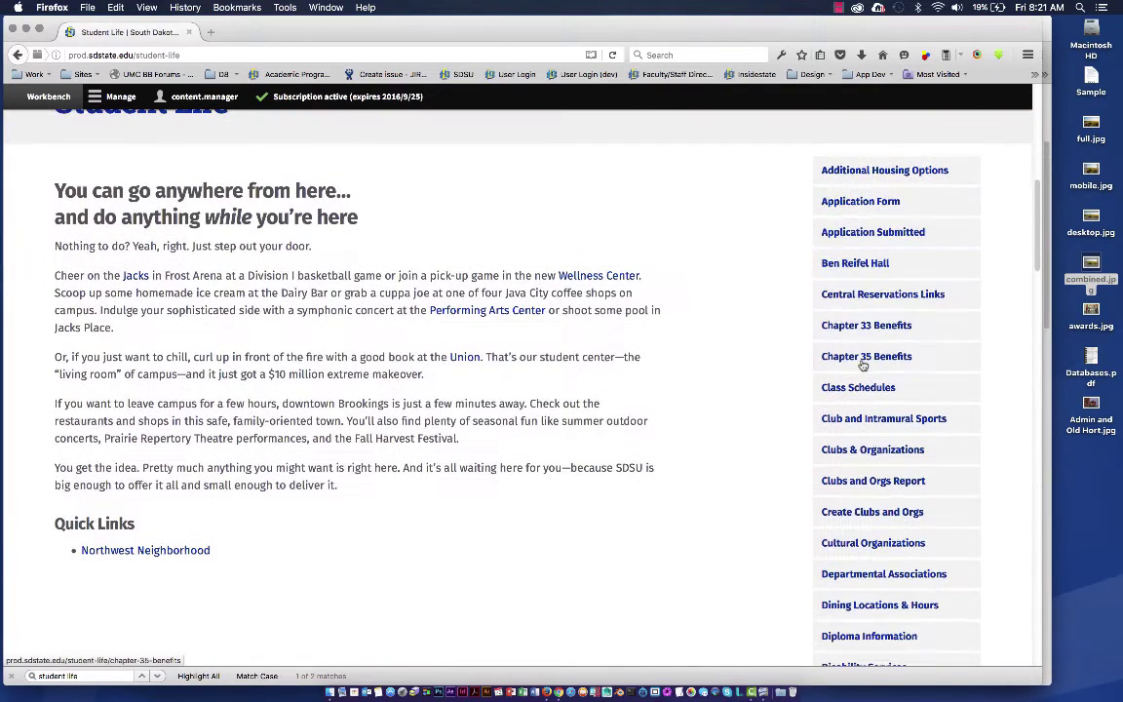
{"action": "scroll", "coordinate": [863, 363], "scroll_direction": "down", "scroll_amount": 8}
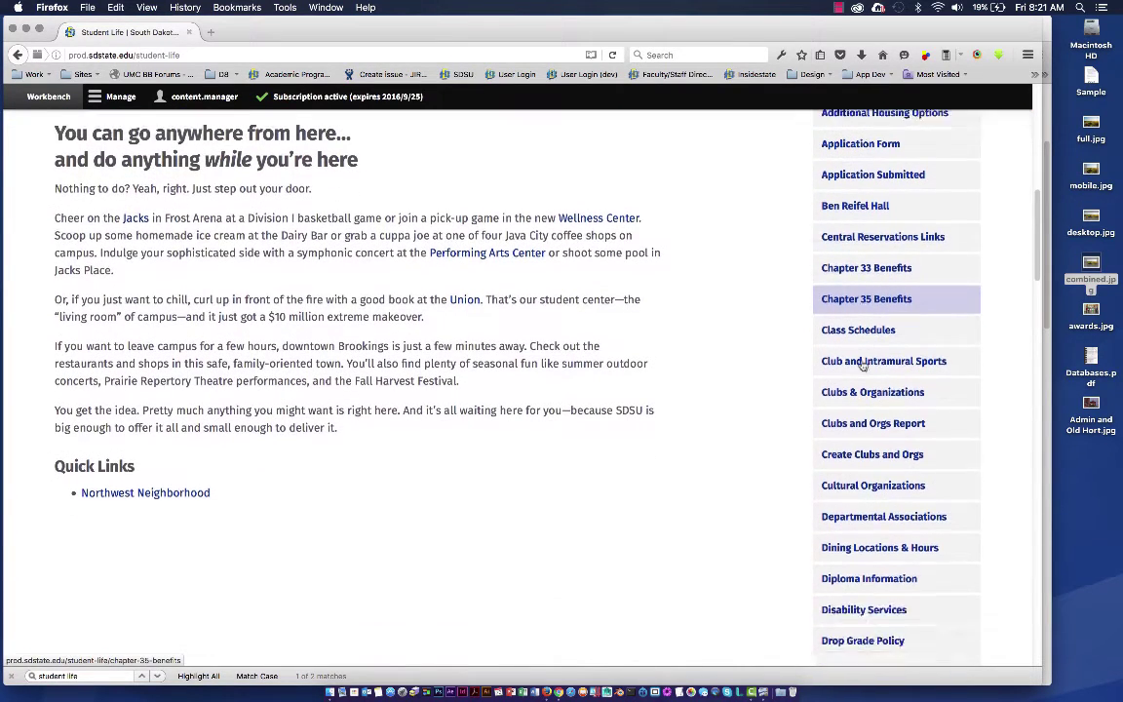
{"action": "scroll", "coordinate": [863, 363], "scroll_direction": "down", "scroll_amount": 16}
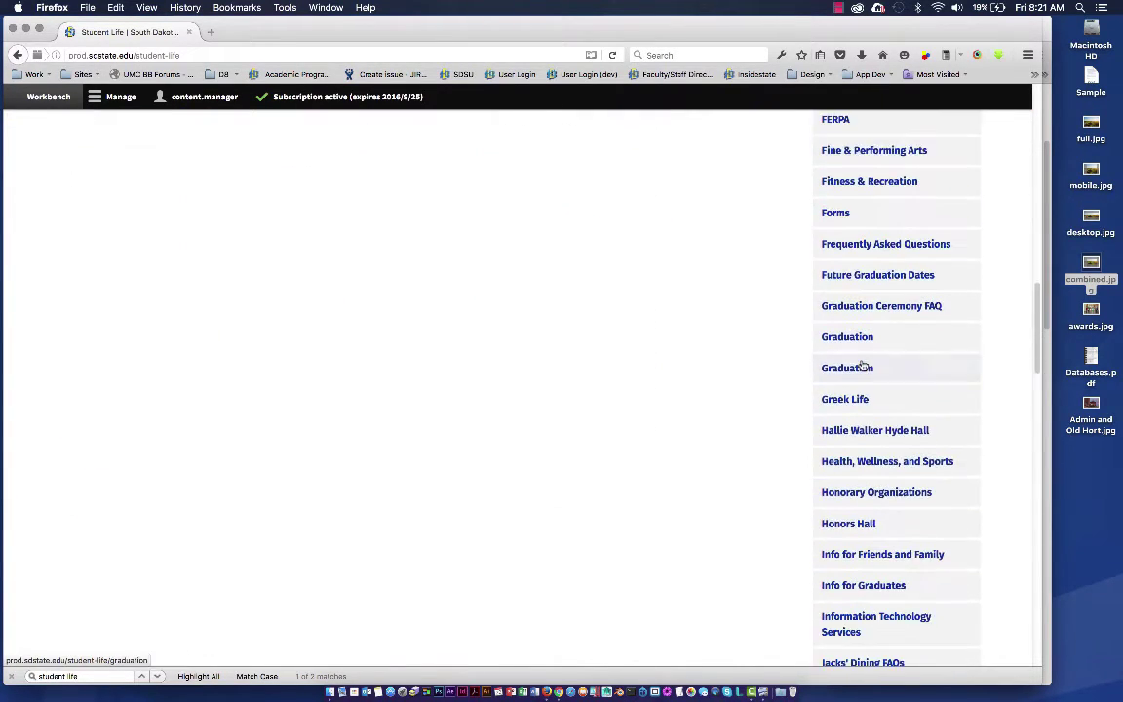
{"action": "scroll", "coordinate": [863, 365], "scroll_direction": "down", "scroll_amount": 8}
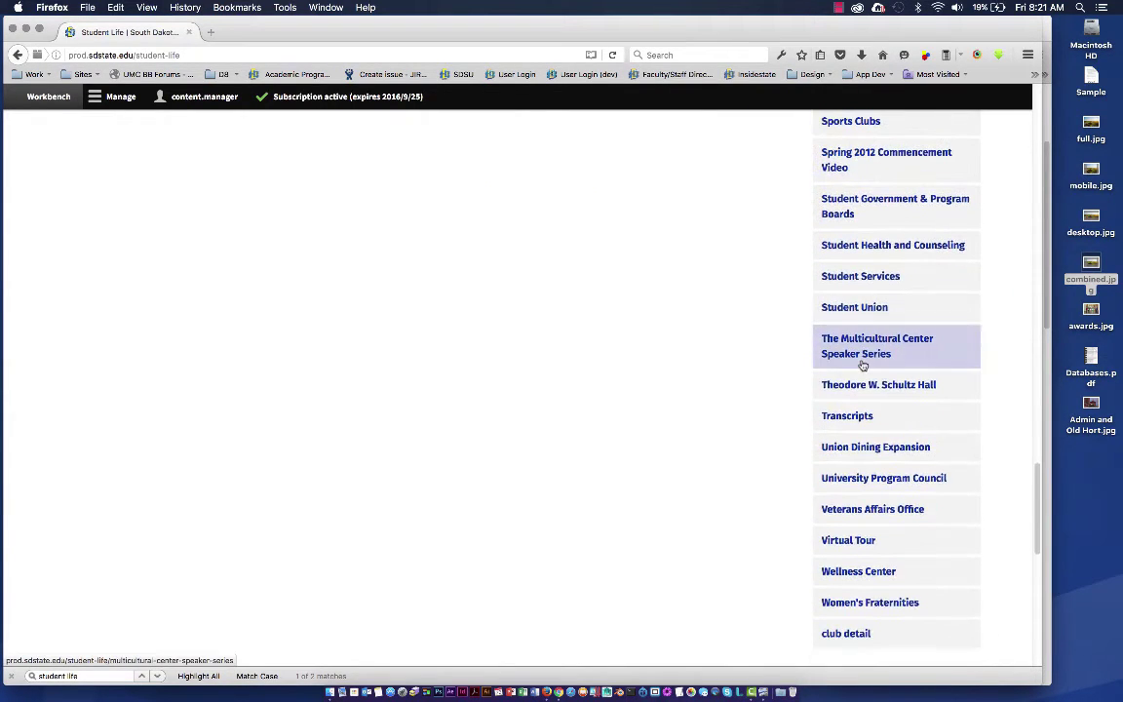
{"action": "scroll", "coordinate": [863, 365], "scroll_direction": "up", "scroll_amount": 11}
{"action": "scroll", "coordinate": [863, 365], "scroll_direction": "up", "scroll_amount": 20}
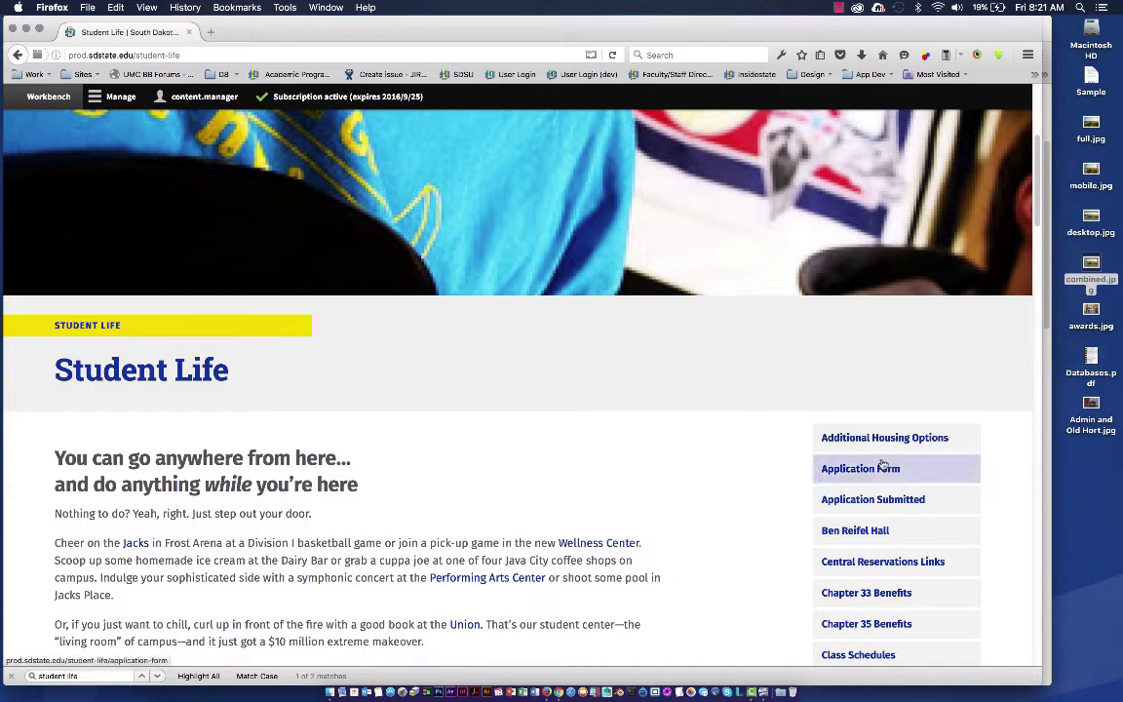
{"action": "scroll", "coordinate": [880, 465], "scroll_direction": "down", "scroll_amount": 6}
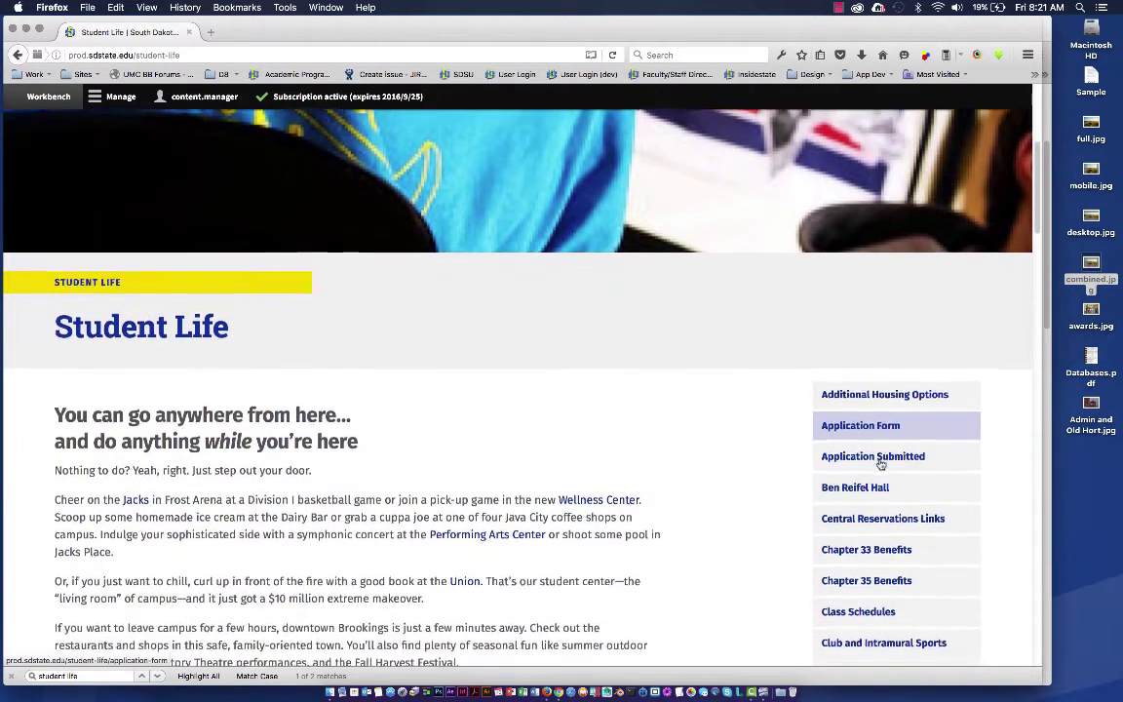
{"action": "scroll", "coordinate": [880, 465], "scroll_direction": "down", "scroll_amount": 2}
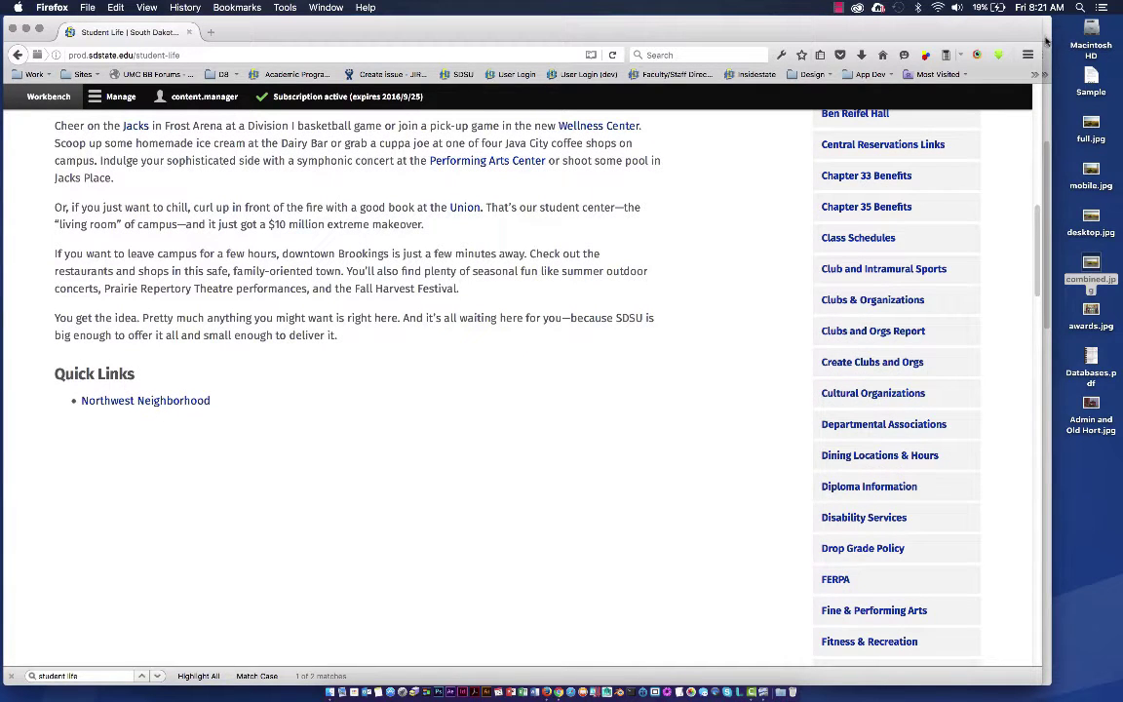
{"action": "key", "text": "super+grave"}
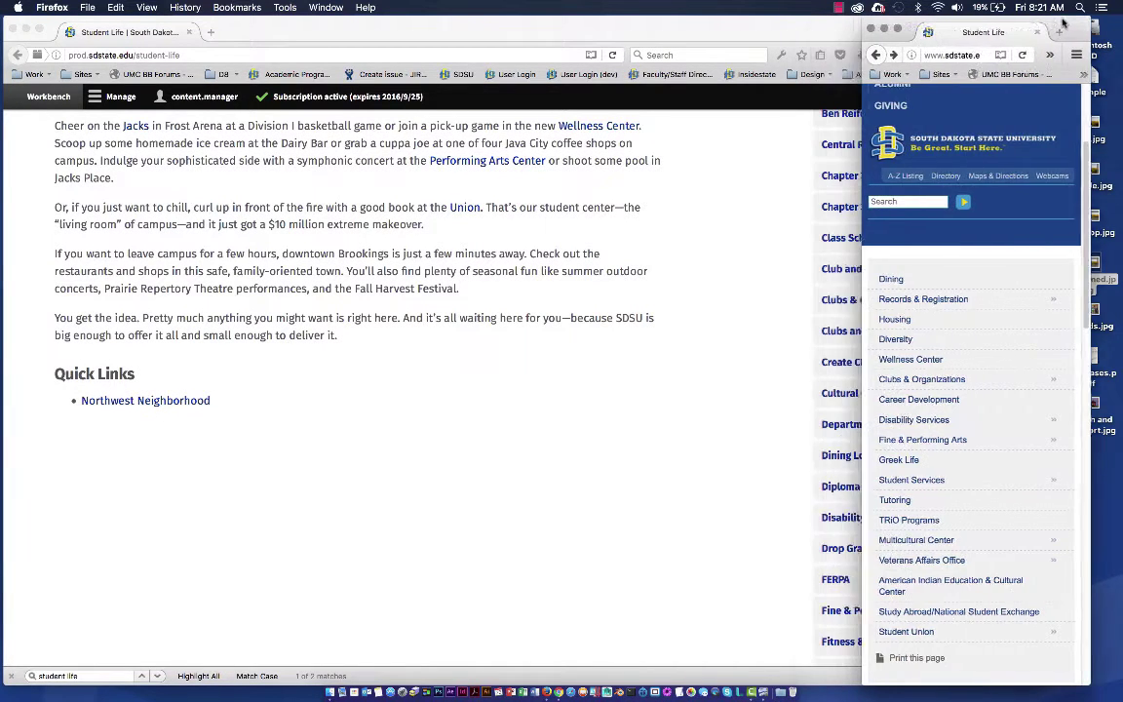
{"action": "left_click_drag", "start_coordinate": [1064, 22], "coordinate": [1103, 17]}
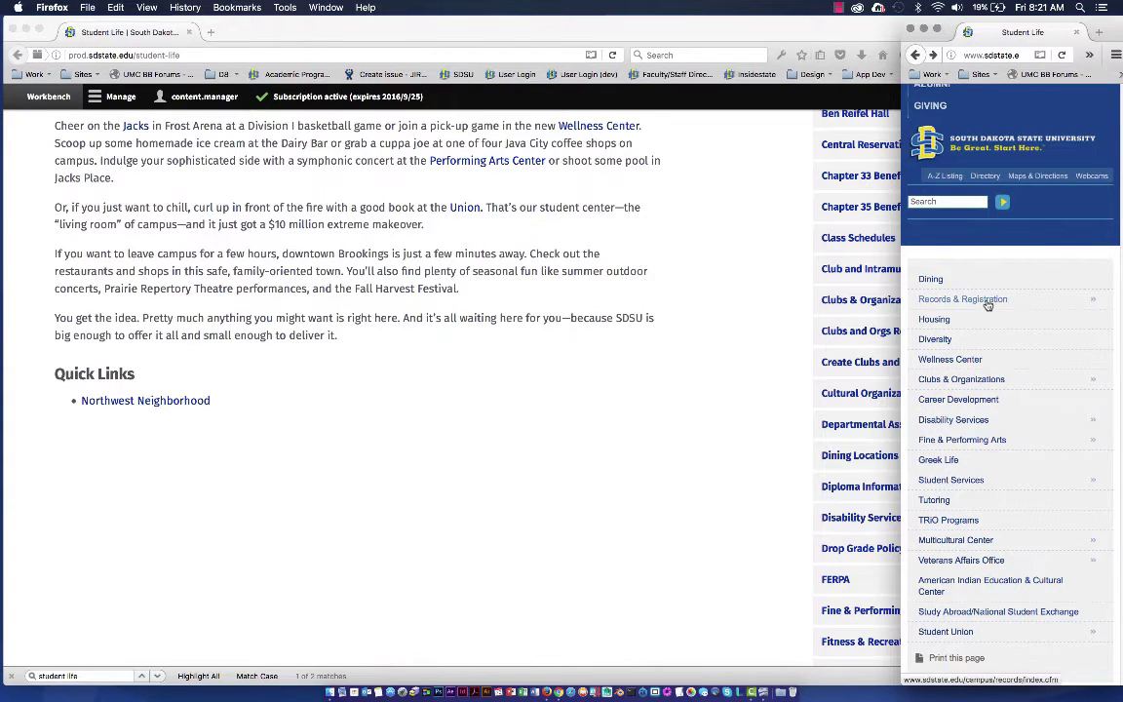
{"action": "scroll", "coordinate": [989, 300], "scroll_direction": "up", "scroll_amount": 5}
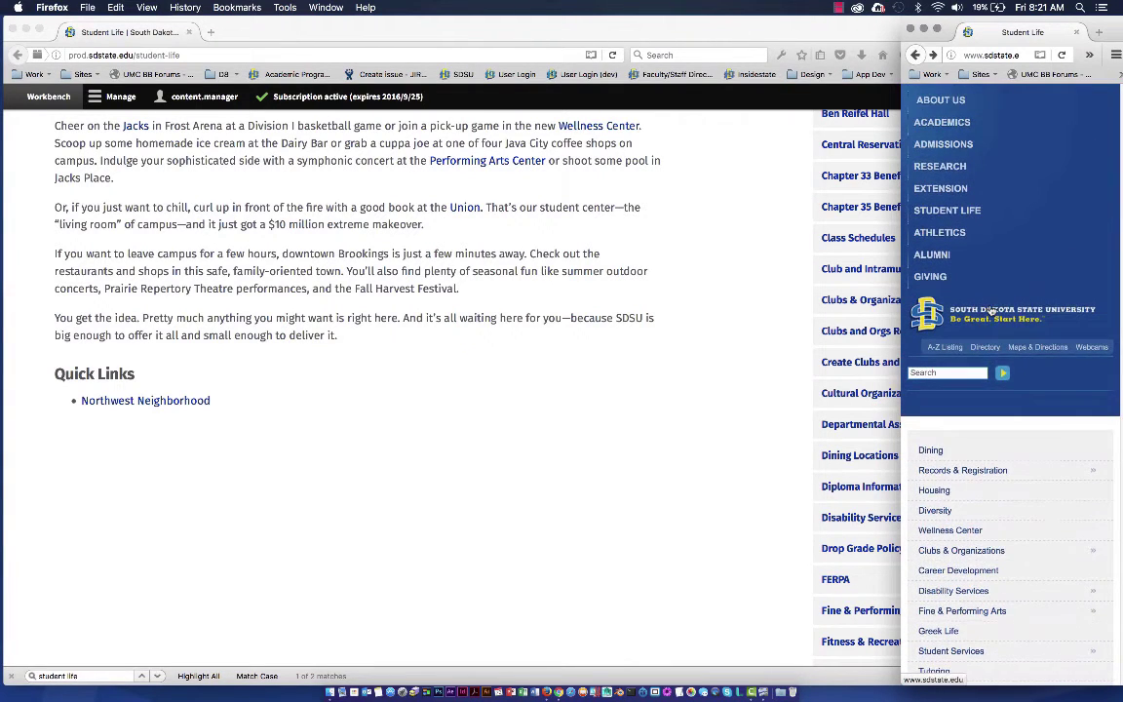
{"action": "scroll", "coordinate": [992, 311], "scroll_direction": "down", "scroll_amount": 10}
{"action": "scroll", "coordinate": [989, 311], "scroll_direction": "up", "scroll_amount": 3}
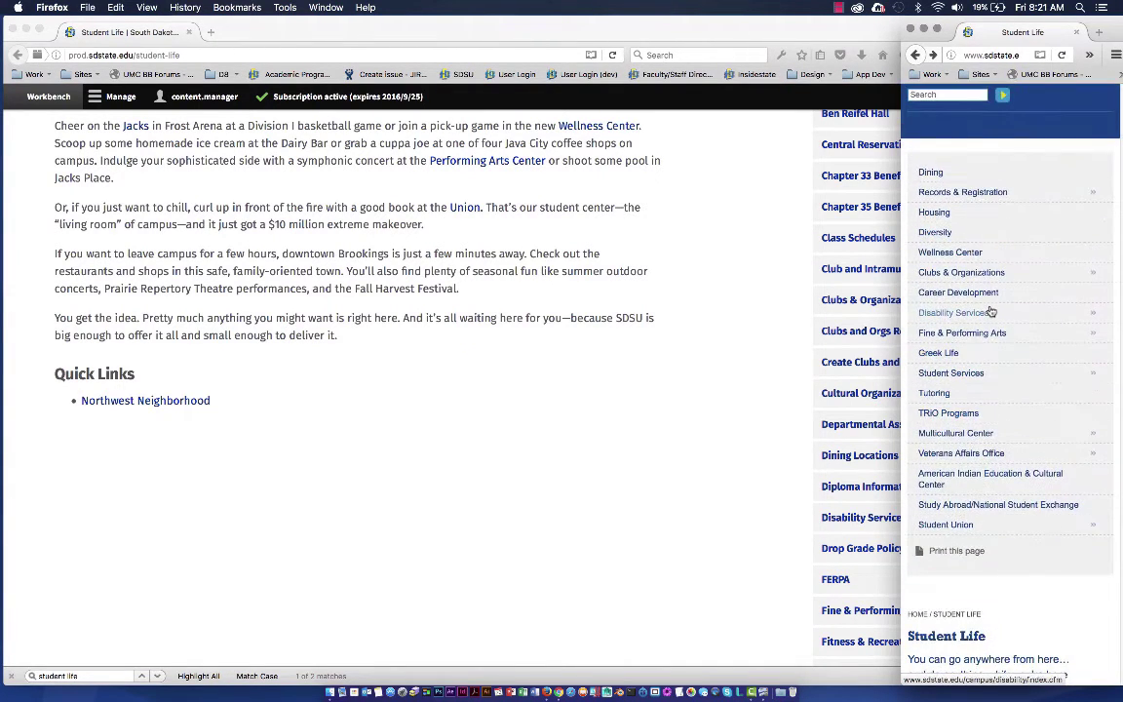
{"action": "scroll", "coordinate": [985, 307], "scroll_direction": "up", "scroll_amount": 2}
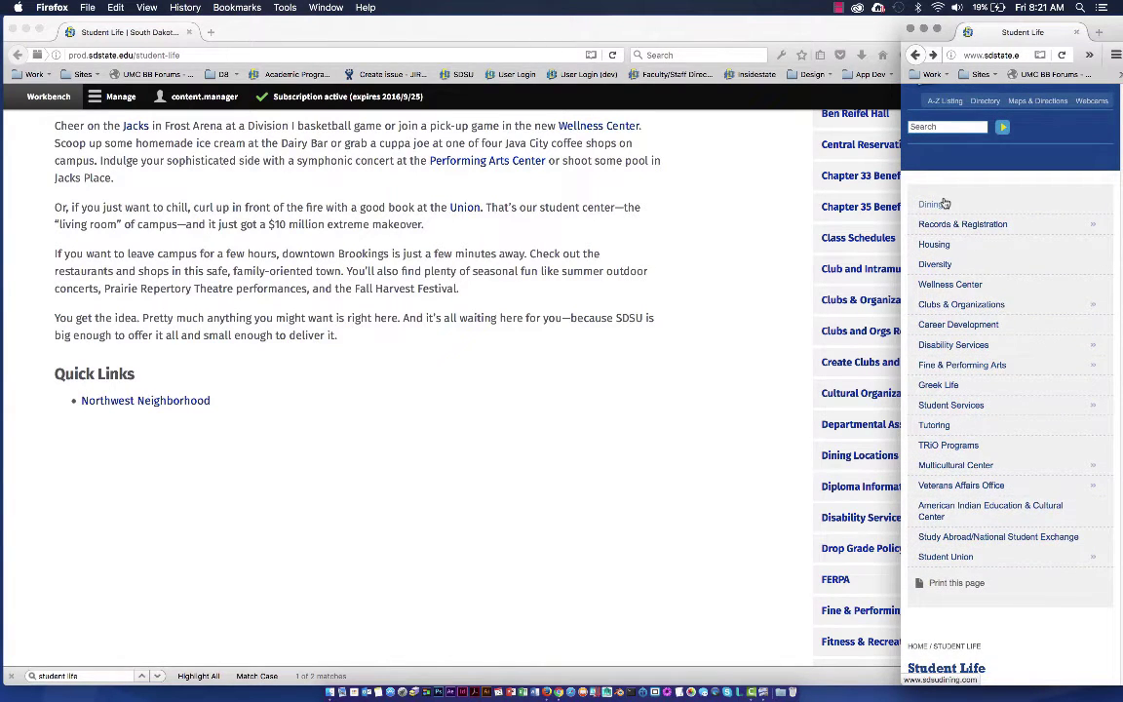
{"action": "scroll", "coordinate": [810, 251], "scroll_direction": "up", "scroll_amount": 3}
{"action": "scroll", "coordinate": [810, 250], "scroll_direction": "down", "scroll_amount": 5}
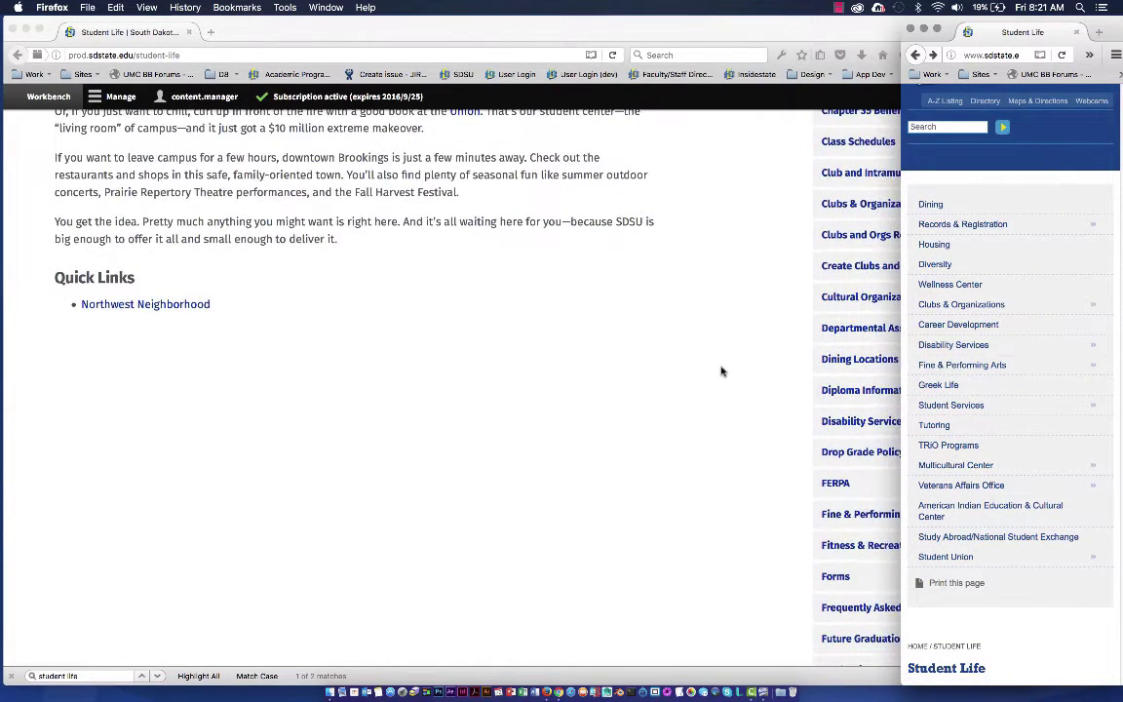
{"action": "left_click", "coordinate": [722, 370]}
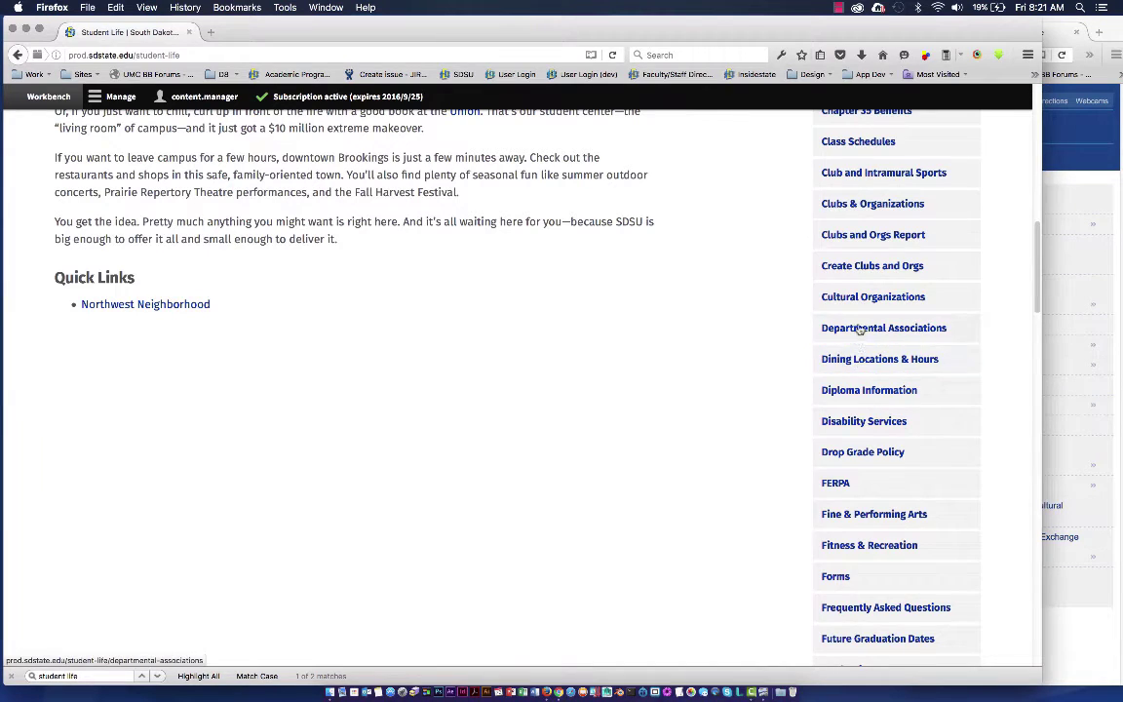
{"action": "left_click", "coordinate": [1065, 185]}
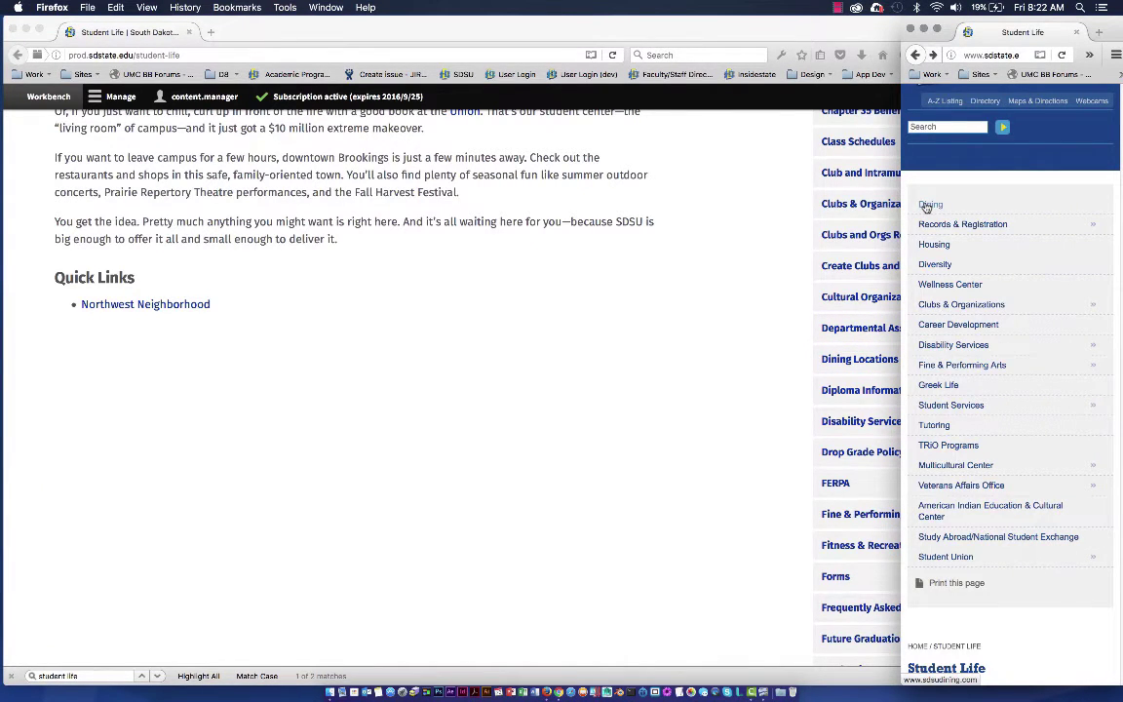
{"action": "left_click", "coordinate": [765, 338]}
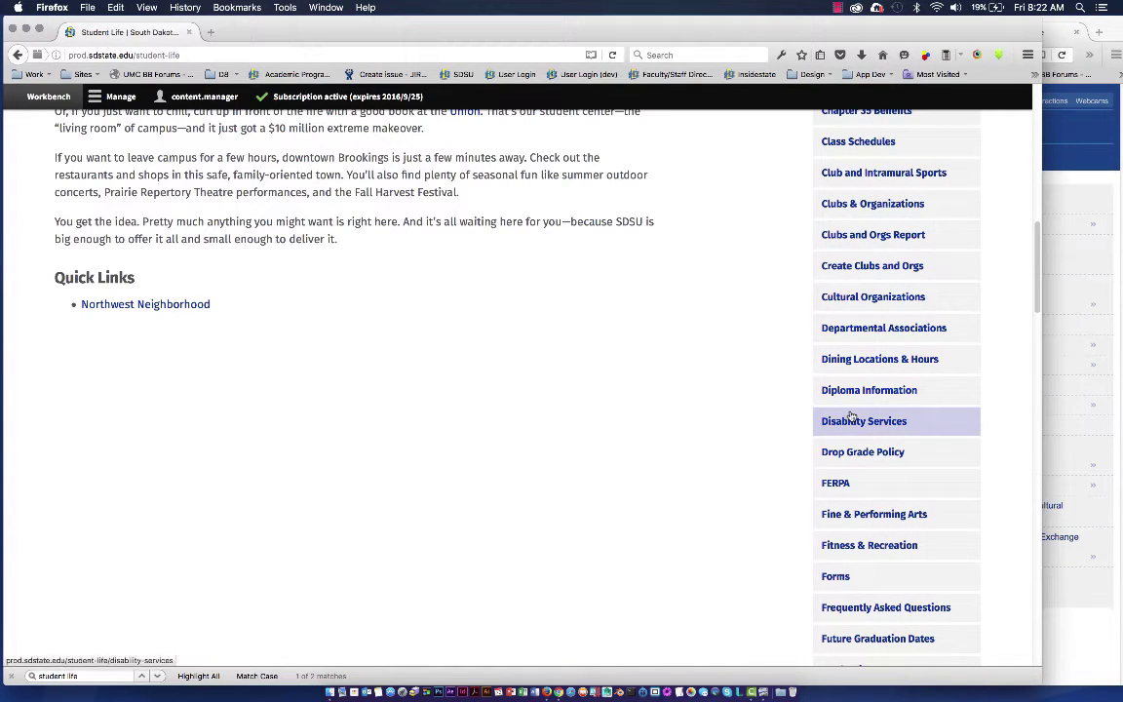
{"action": "scroll", "coordinate": [851, 418], "scroll_direction": "up", "scroll_amount": 5}
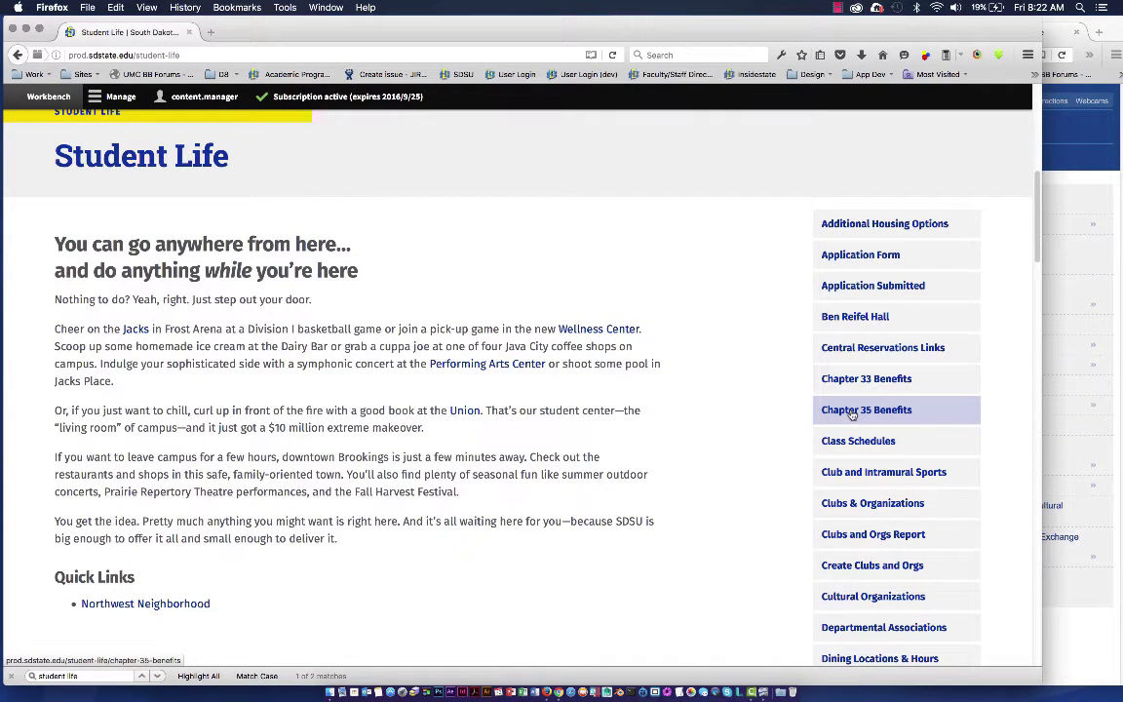
{"action": "scroll", "coordinate": [851, 414], "scroll_direction": "down", "scroll_amount": 6}
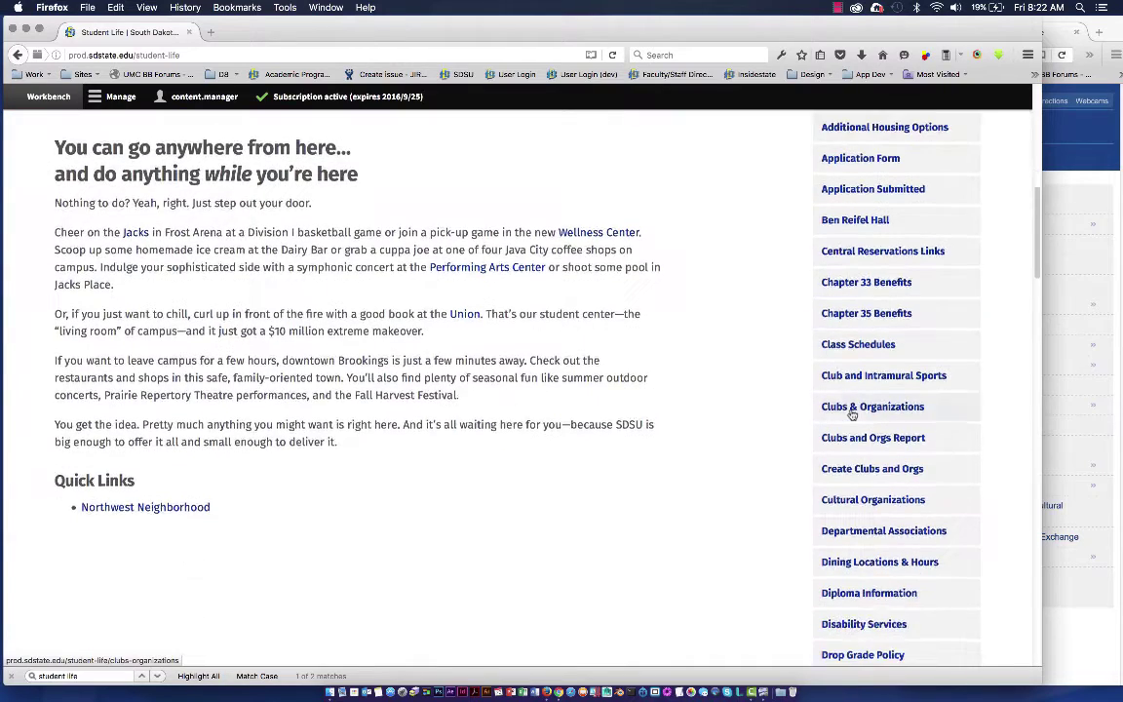
{"action": "scroll", "coordinate": [851, 415], "scroll_direction": "down", "scroll_amount": 4}
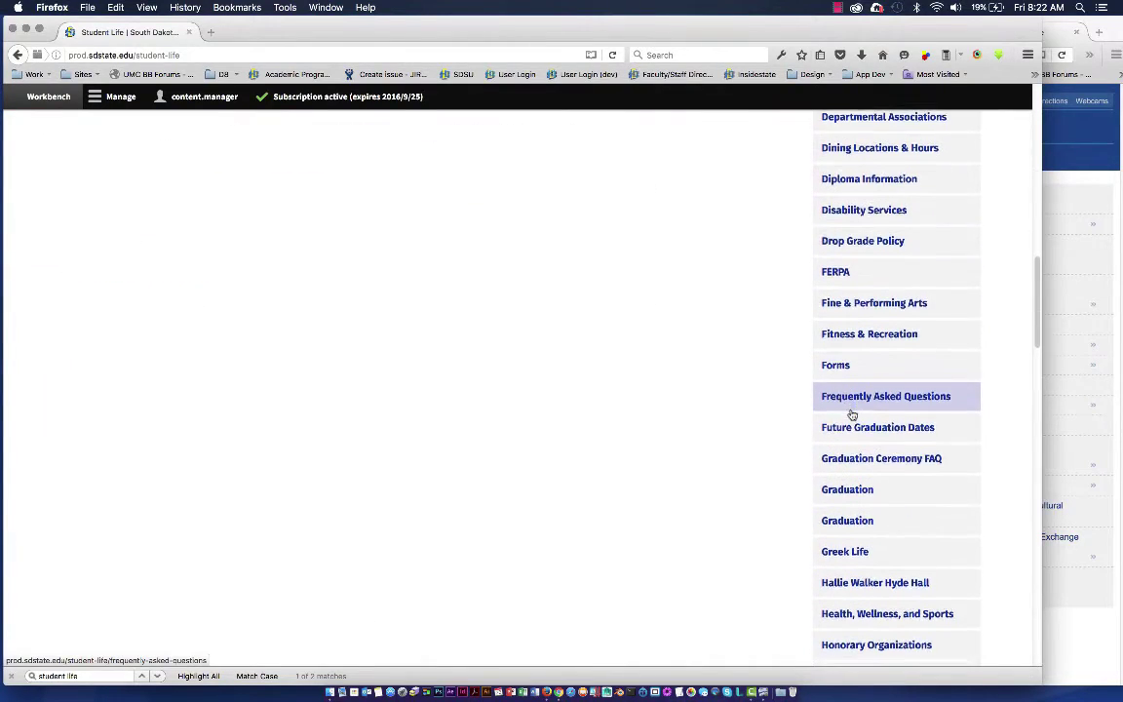
{"action": "left_click", "coordinate": [1112, 356]}
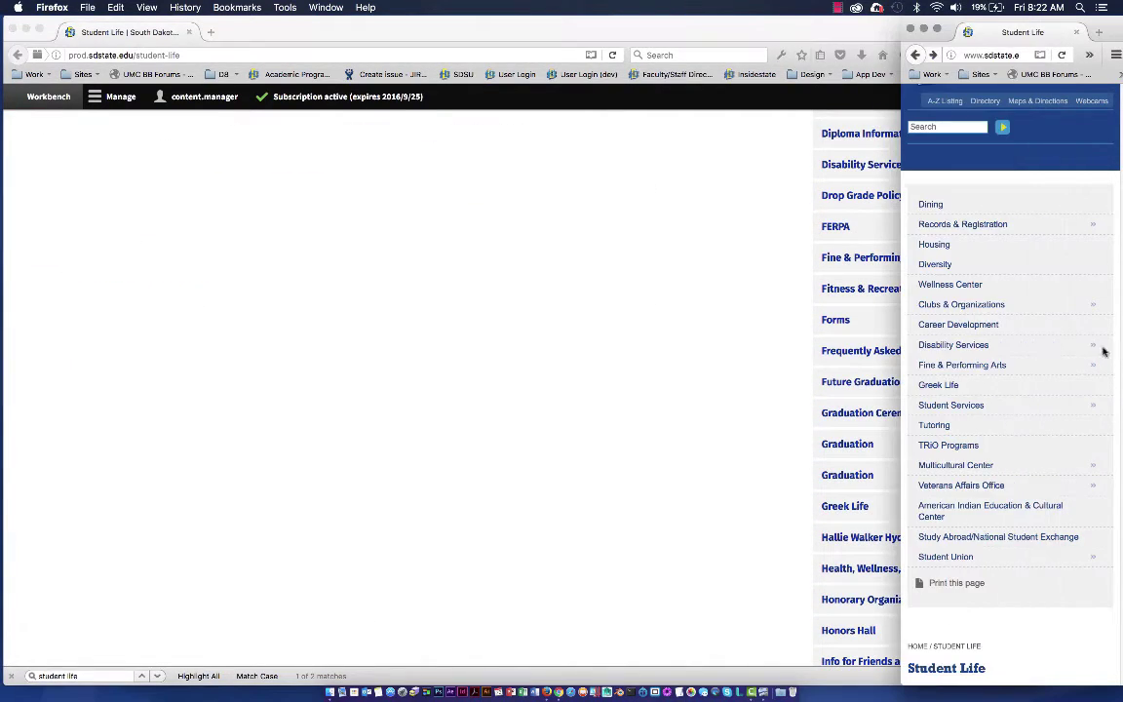
Step: Return to the Drupal window and open the Secondary Menu's list of links in the site structure administration
{"action": "left_click", "coordinate": [761, 333]}
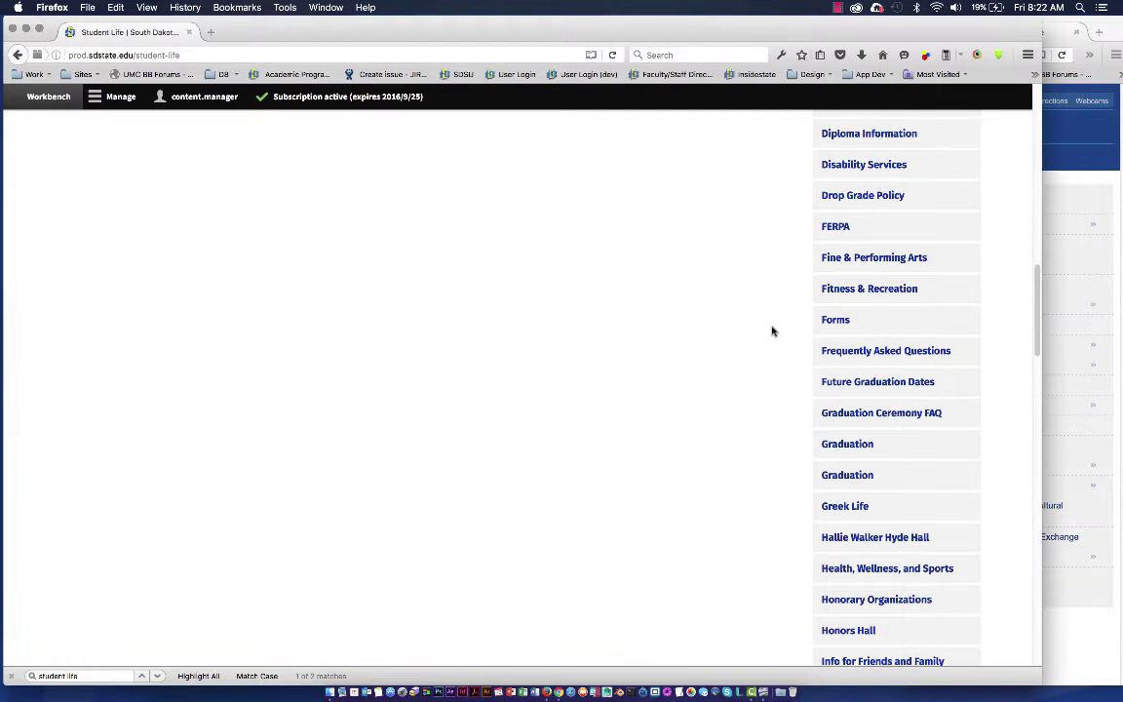
{"action": "scroll", "coordinate": [773, 329], "scroll_direction": "up", "scroll_amount": 4}
{"action": "scroll", "coordinate": [820, 343], "scroll_direction": "down", "scroll_amount": 5}
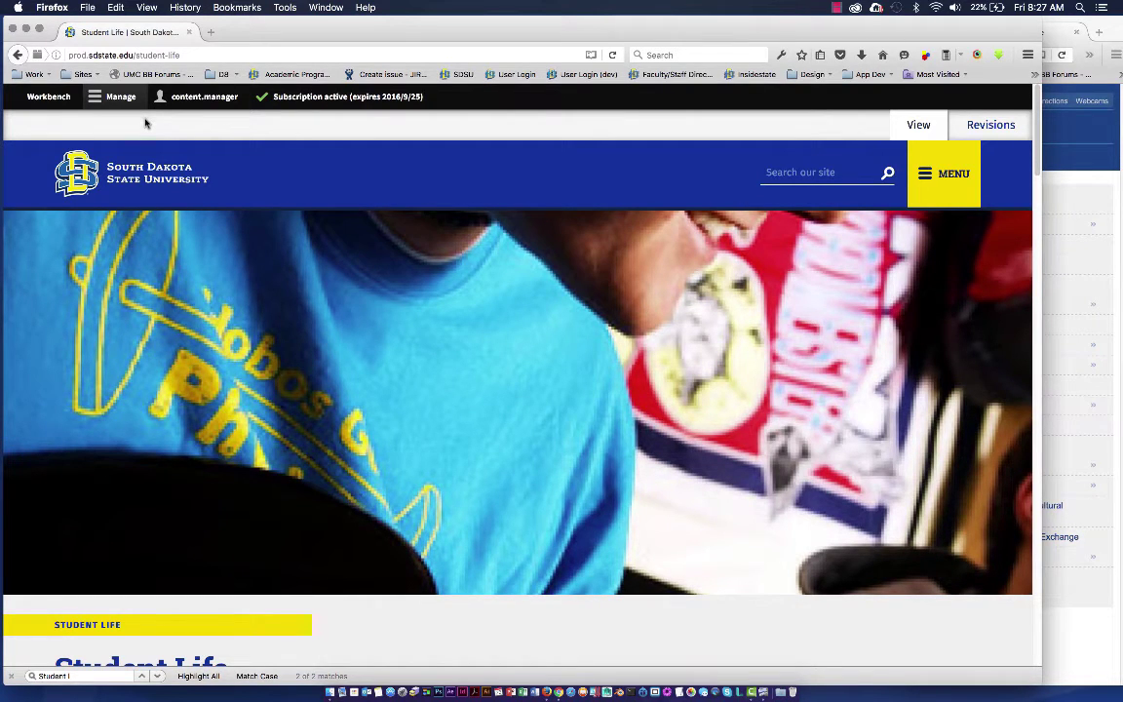
{"action": "left_click", "coordinate": [119, 98]}
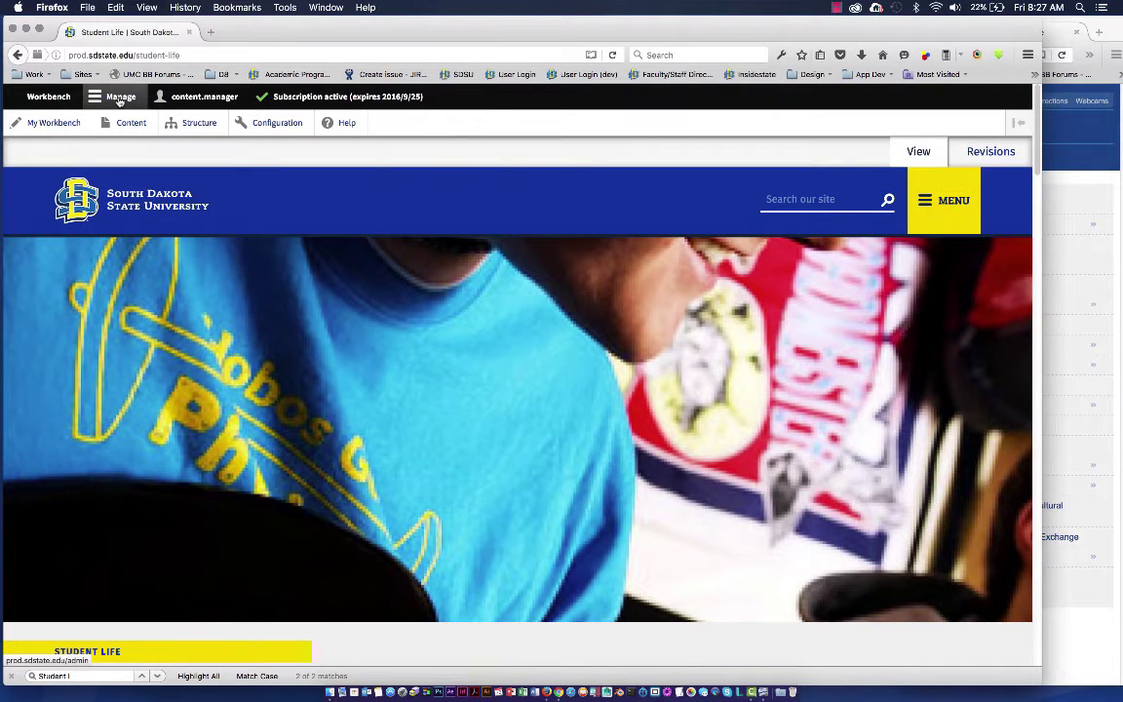
{"action": "left_click", "coordinate": [199, 123]}
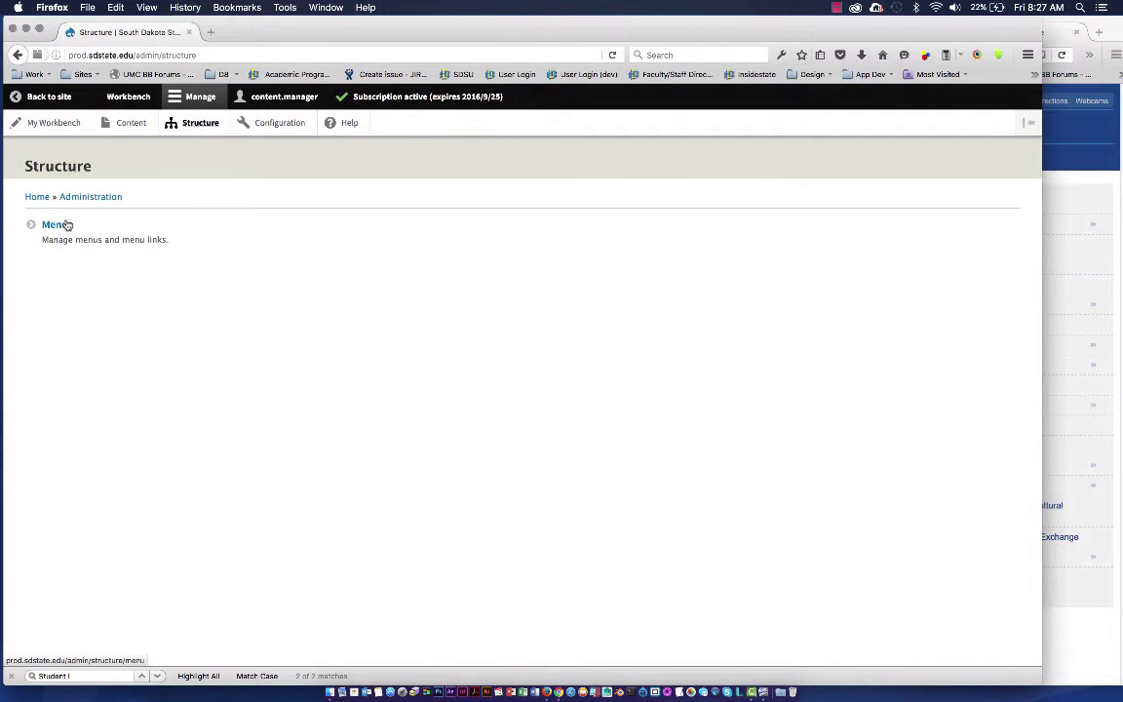
{"action": "left_click", "coordinate": [66, 226]}
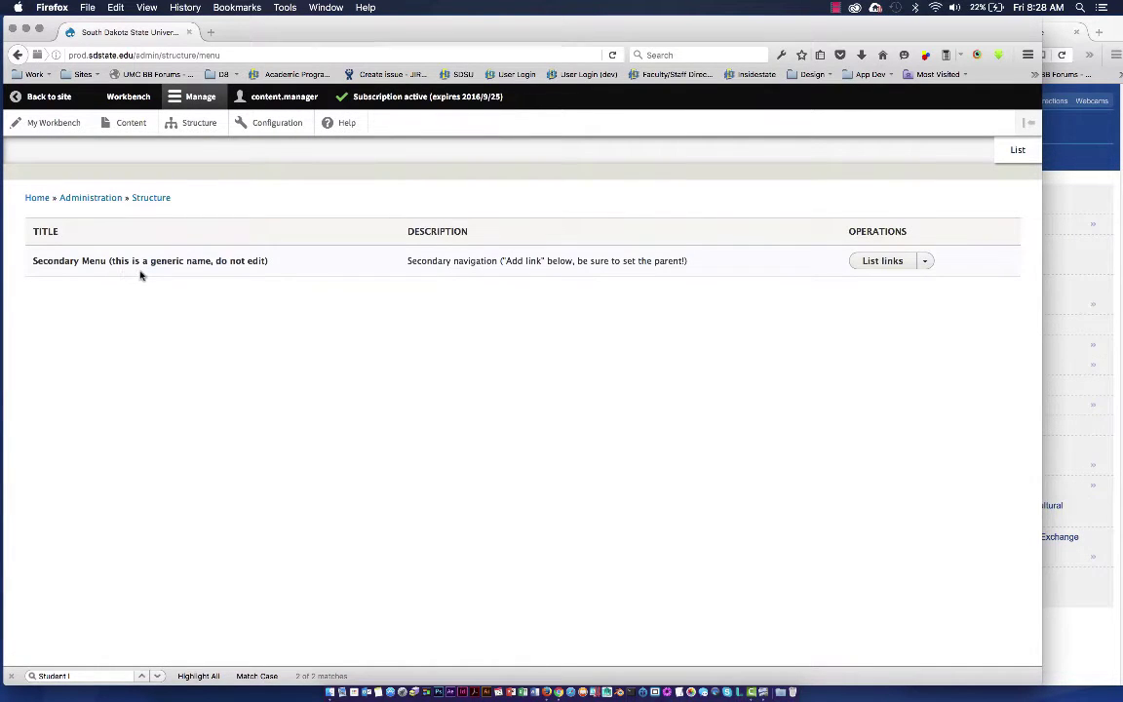
{"action": "left_click", "coordinate": [875, 262]}
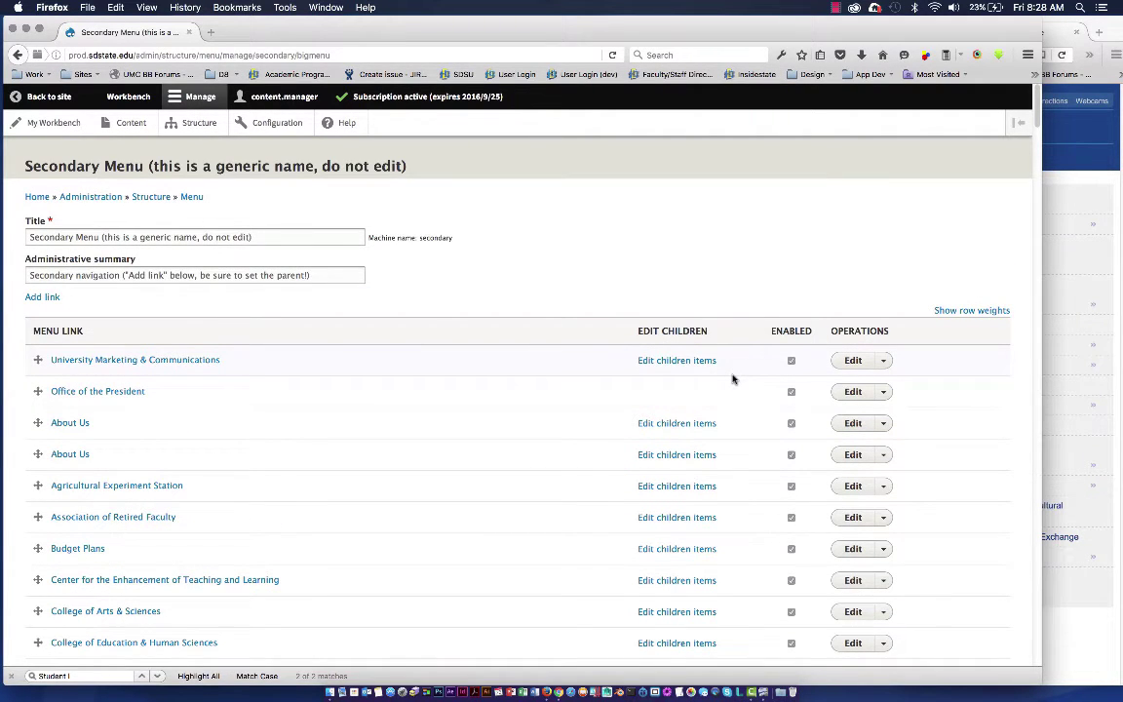
{"action": "scroll", "coordinate": [733, 379], "scroll_direction": "down", "scroll_amount": 2}
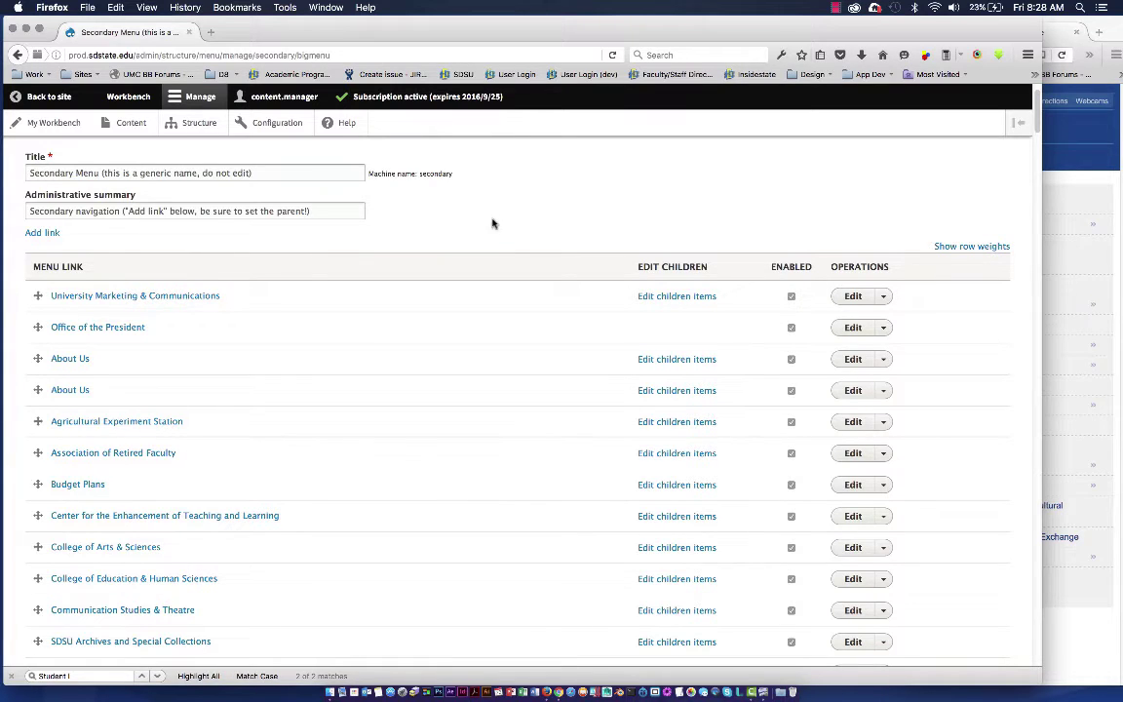
Step: Find Student Life among the Secondary Menu links and open its children items for editing
{"action": "left_click", "coordinate": [90, 8]}
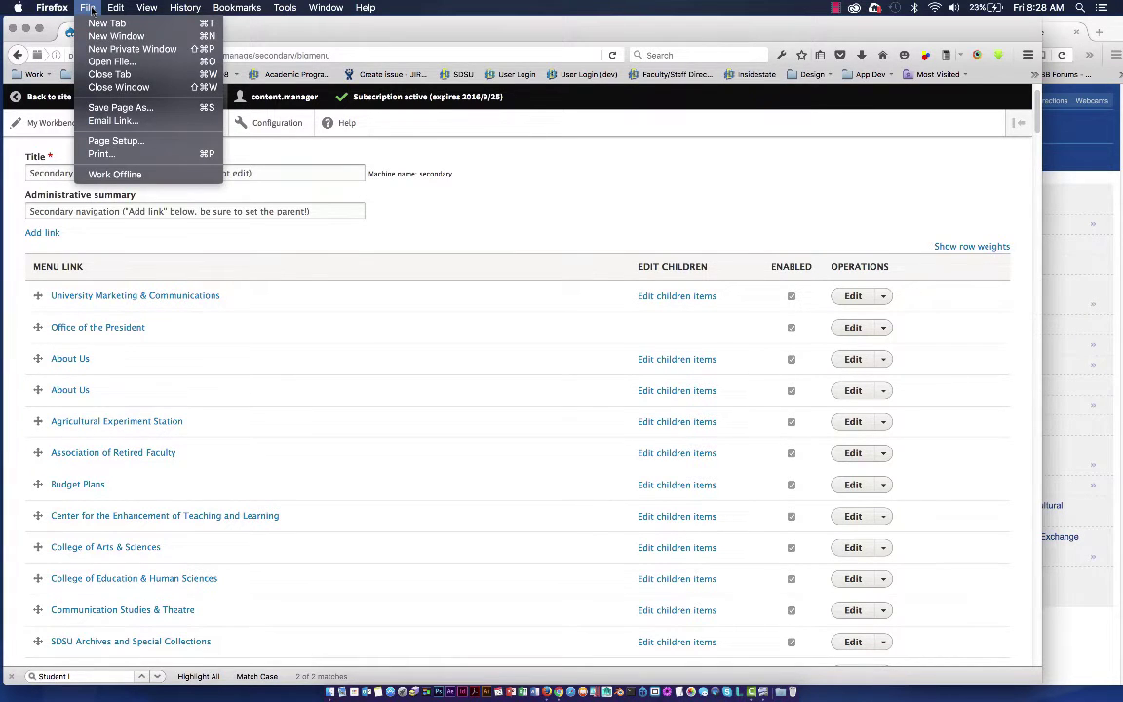
{"action": "mouse_move", "coordinate": [113, 8]}
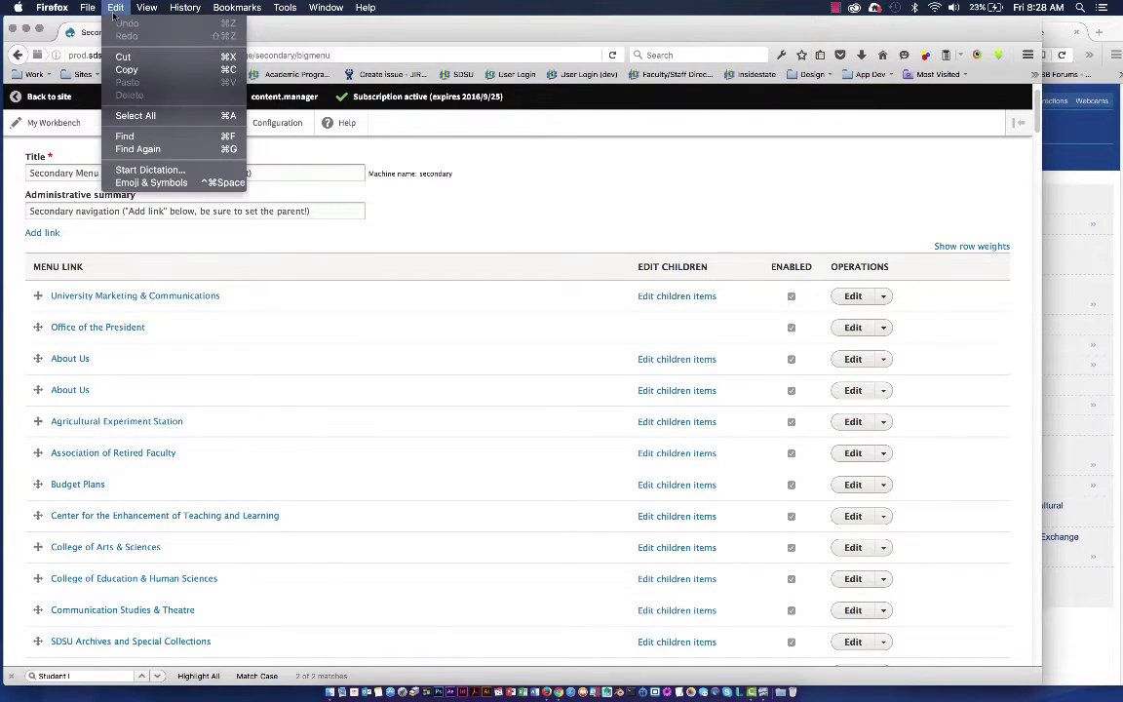
{"action": "left_click", "coordinate": [127, 139]}
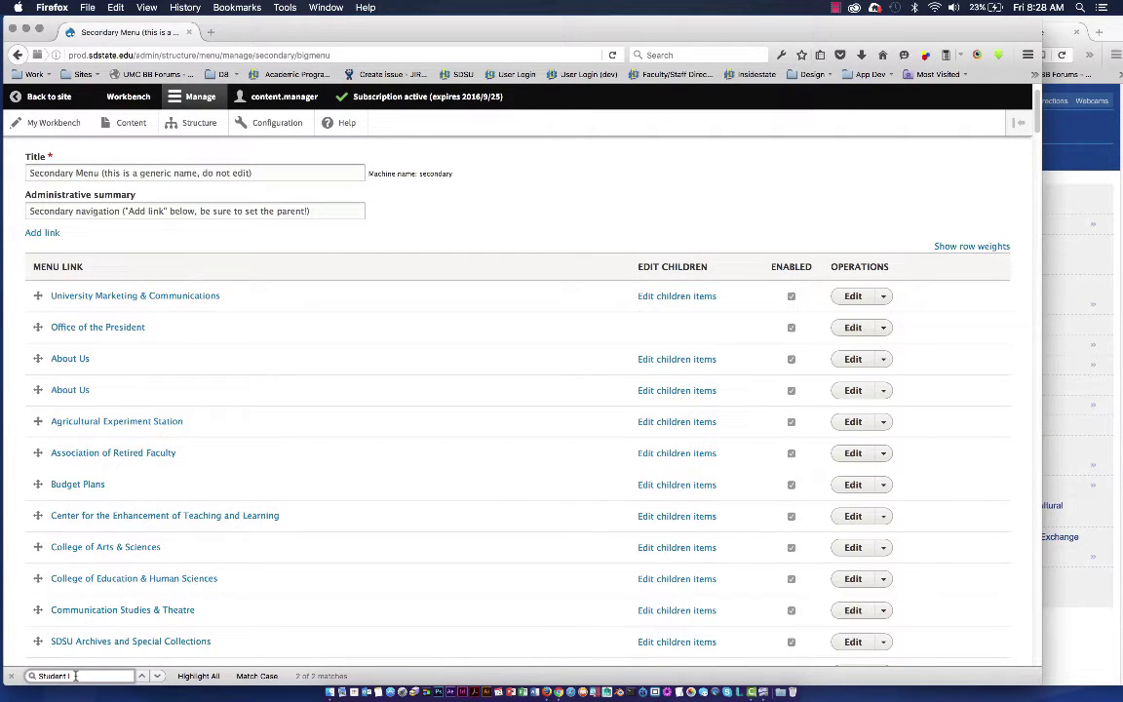
{"action": "left_click", "coordinate": [141, 676]}
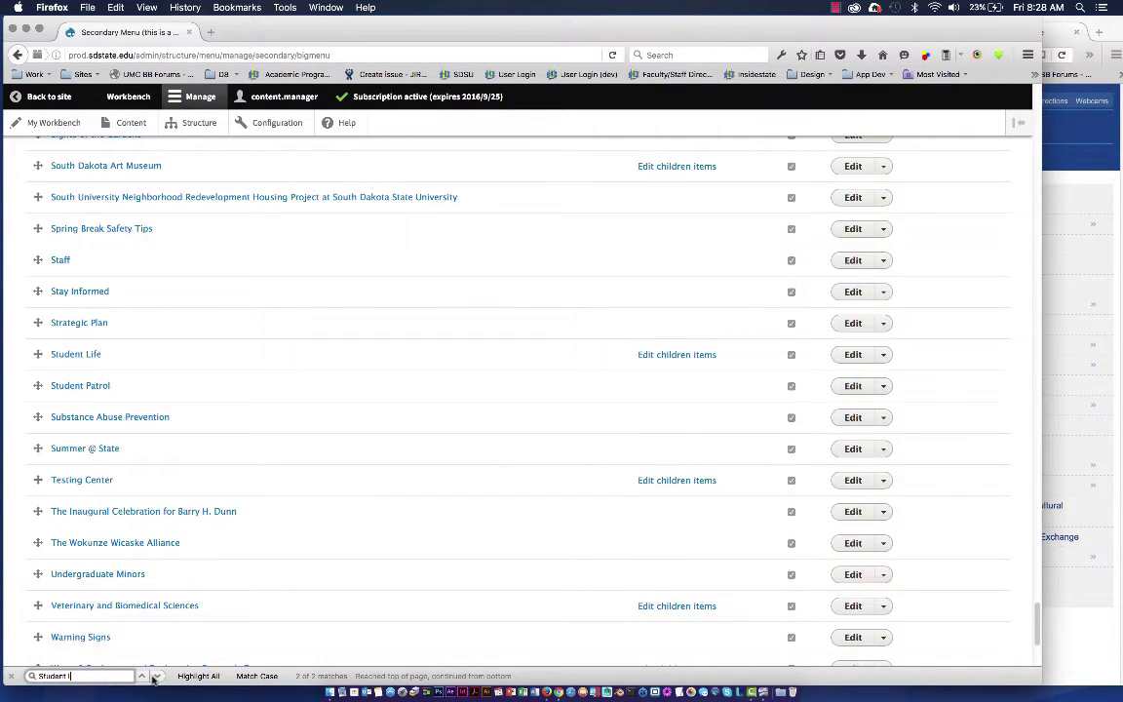
{"action": "left_click", "coordinate": [155, 677]}
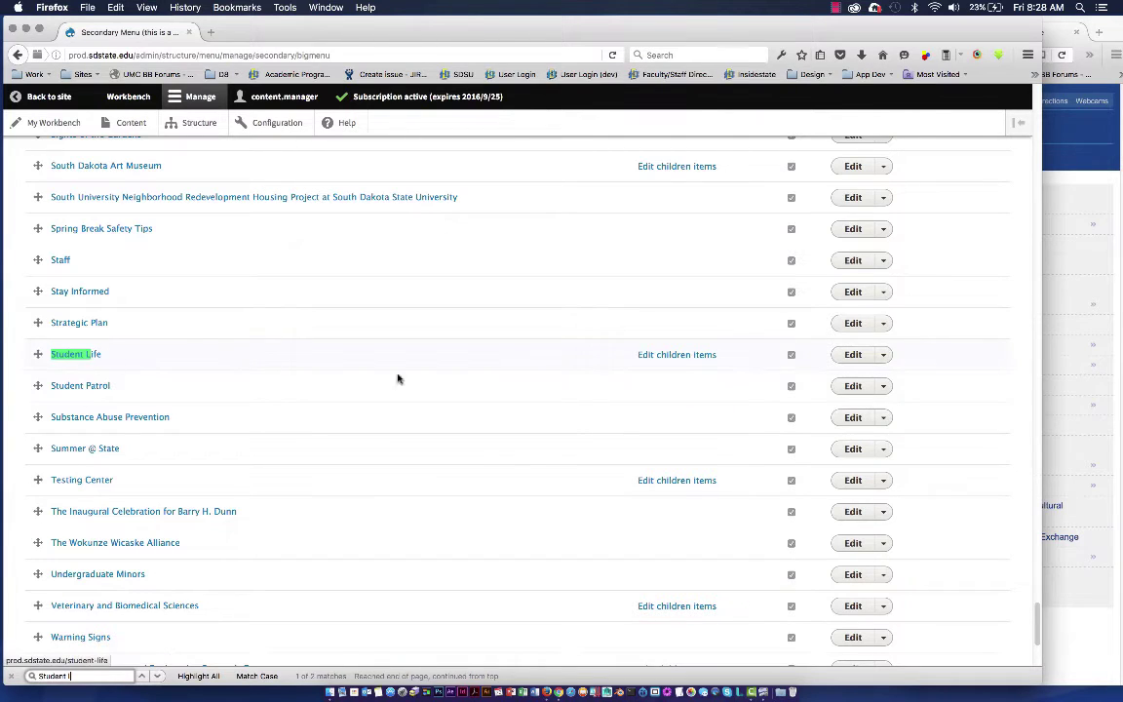
{"action": "left_click", "coordinate": [685, 355]}
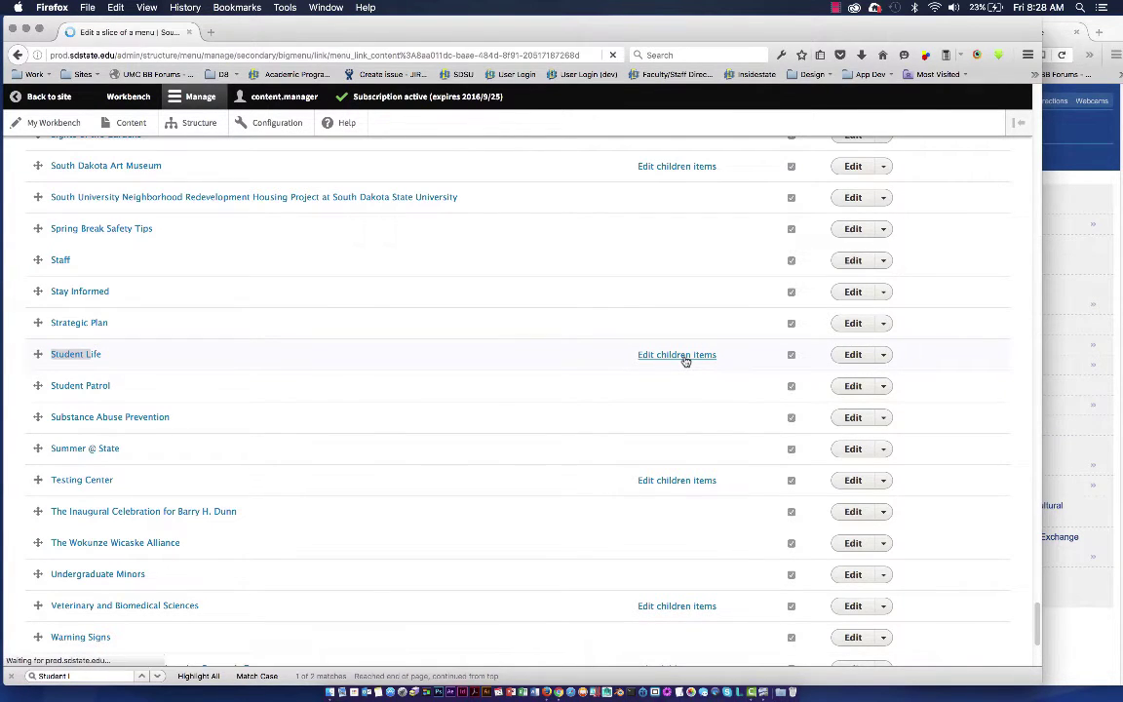
Step: Look through the whole list of child menu links under Student Life
{"action": "scroll", "coordinate": [589, 477], "scroll_direction": "down", "scroll_amount": 15}
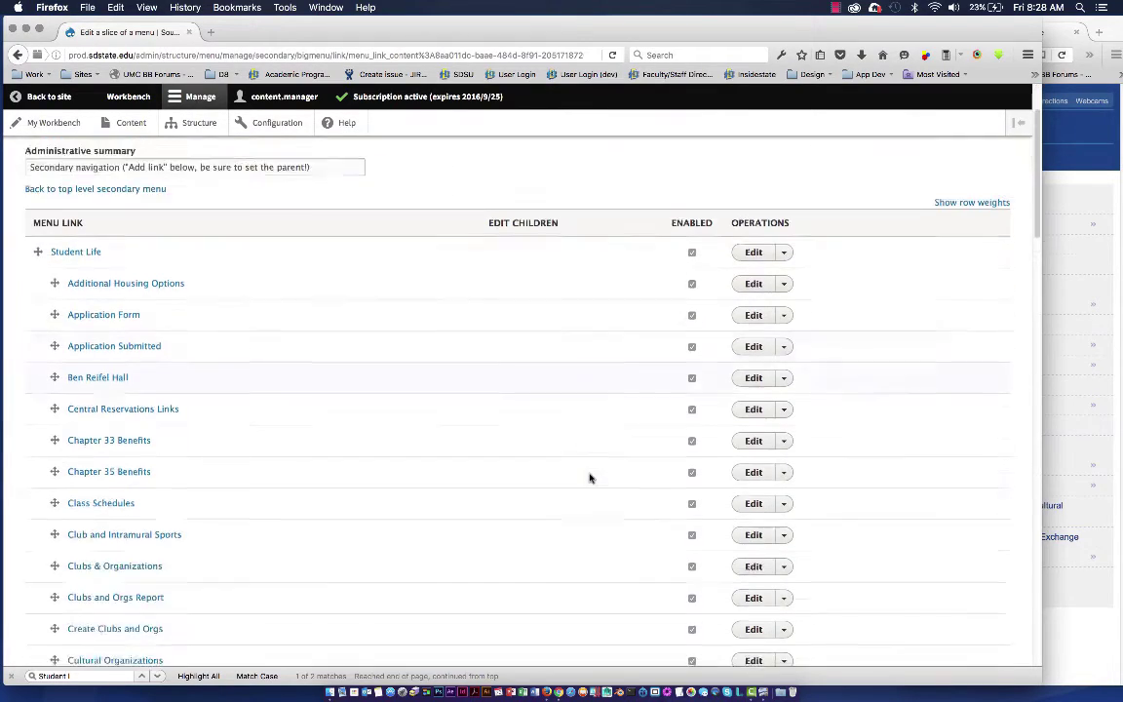
{"action": "scroll", "coordinate": [588, 477], "scroll_direction": "down", "scroll_amount": 15}
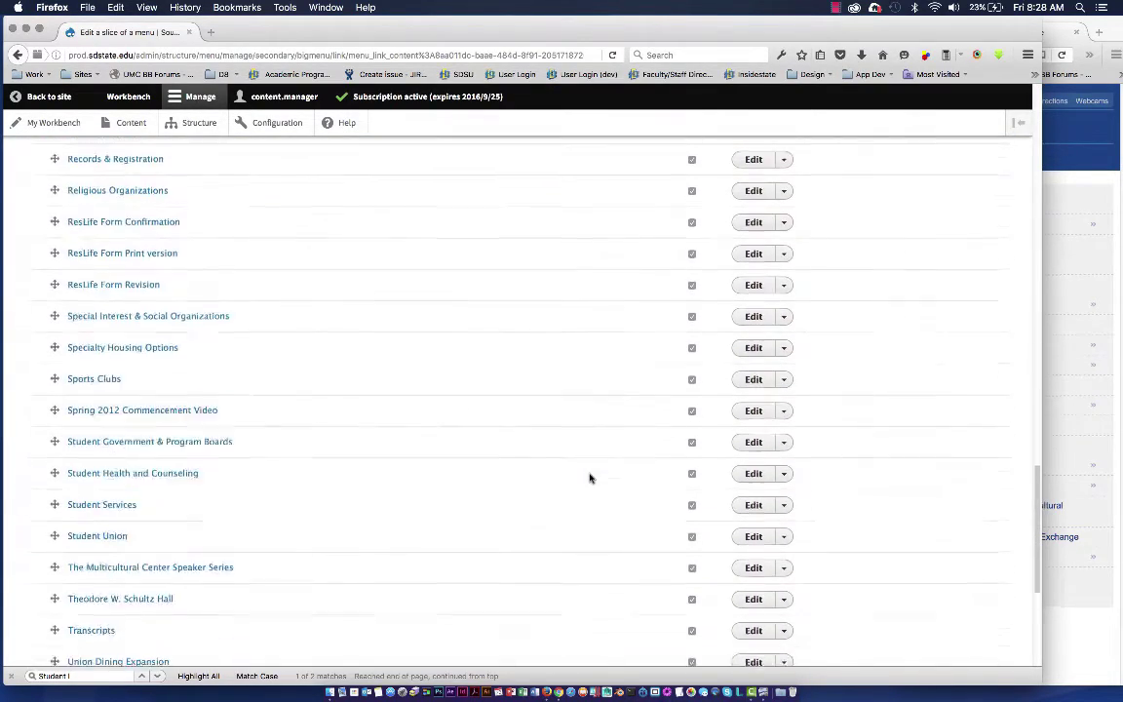
{"action": "scroll", "coordinate": [589, 478], "scroll_direction": "up", "scroll_amount": 20}
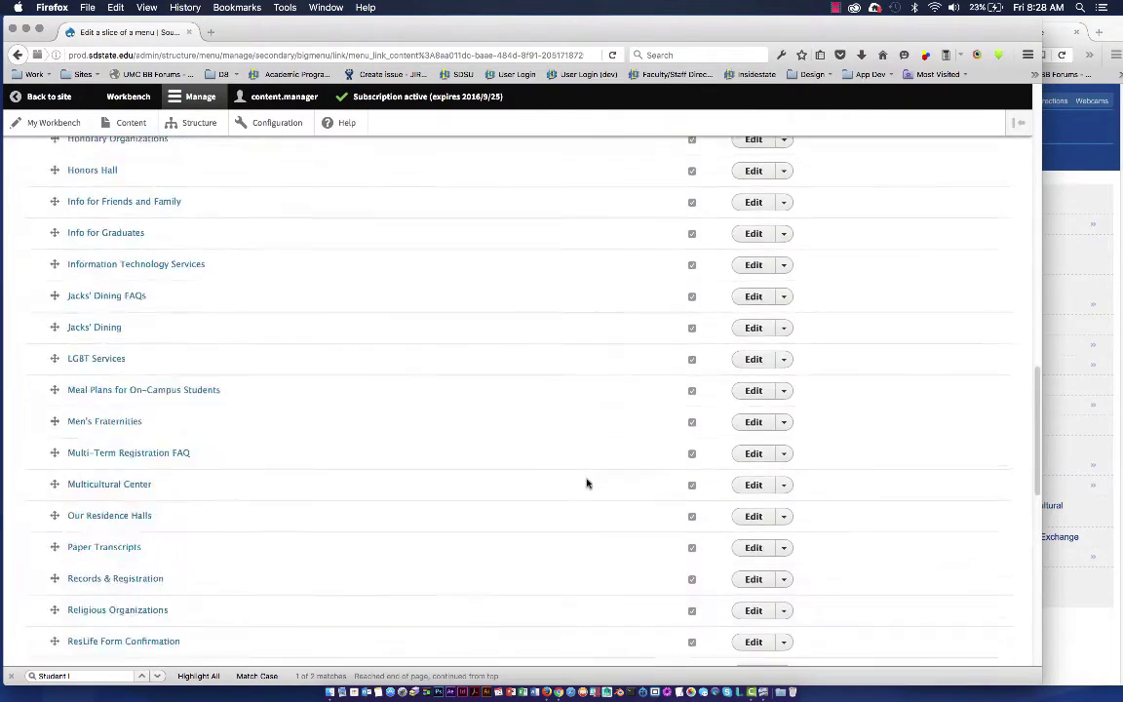
{"action": "scroll", "coordinate": [587, 483], "scroll_direction": "up", "scroll_amount": 8}
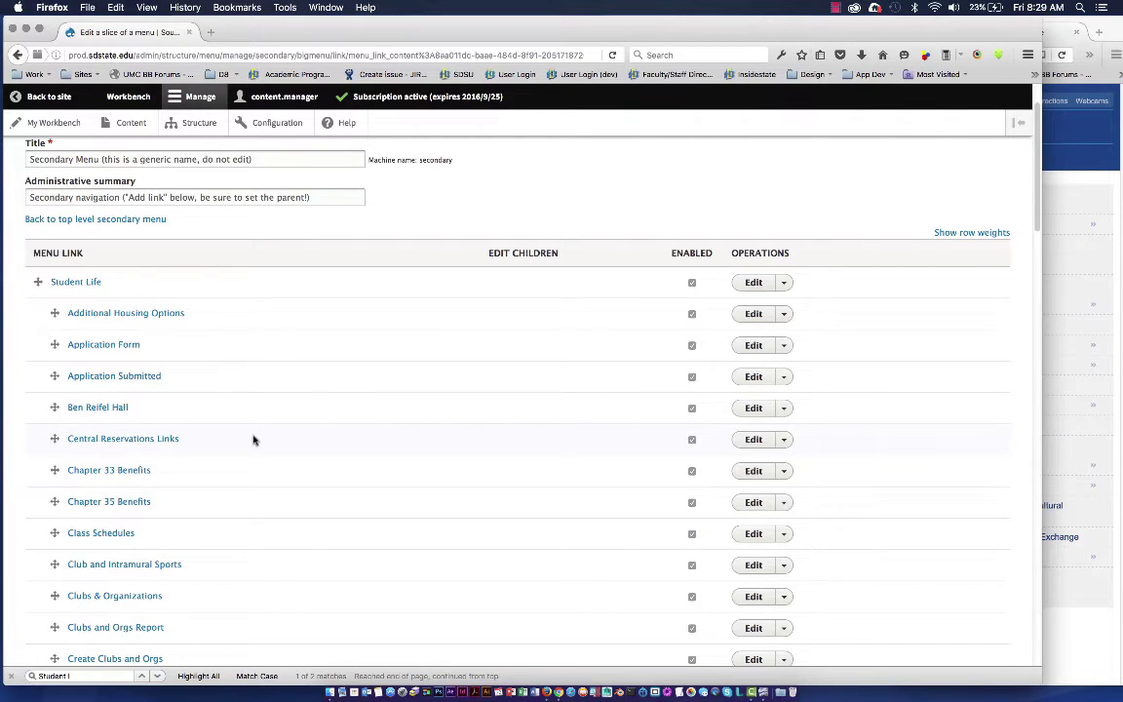
{"action": "scroll", "coordinate": [253, 440], "scroll_direction": "up", "scroll_amount": 3}
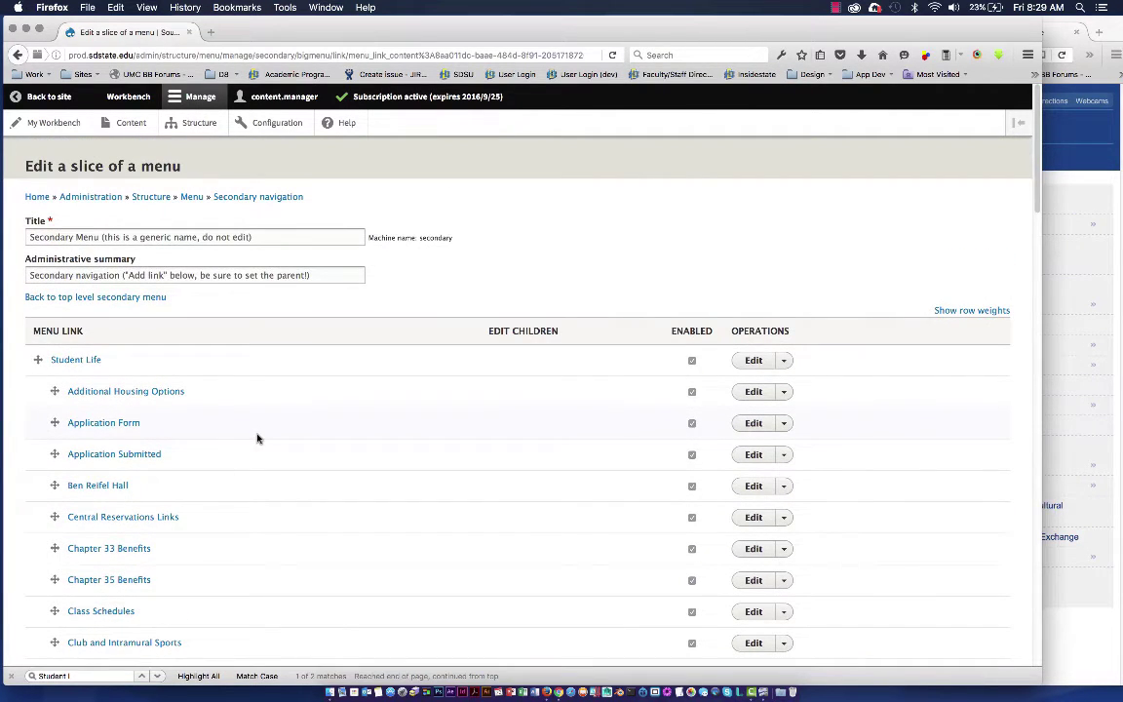
{"action": "scroll", "coordinate": [258, 439], "scroll_direction": "down", "scroll_amount": 2}
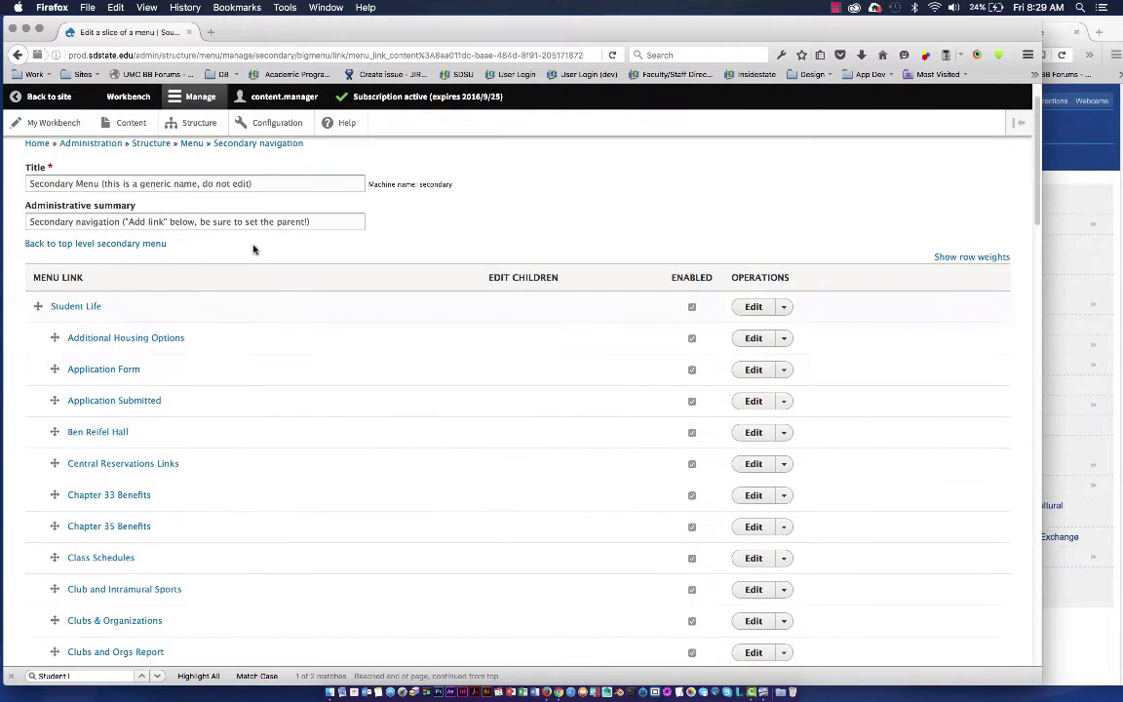
Step: Go back to the full Secondary Menu and start a new menu link titled Dining, as named on the current Student Life page
{"action": "left_click", "coordinate": [226, 144]}
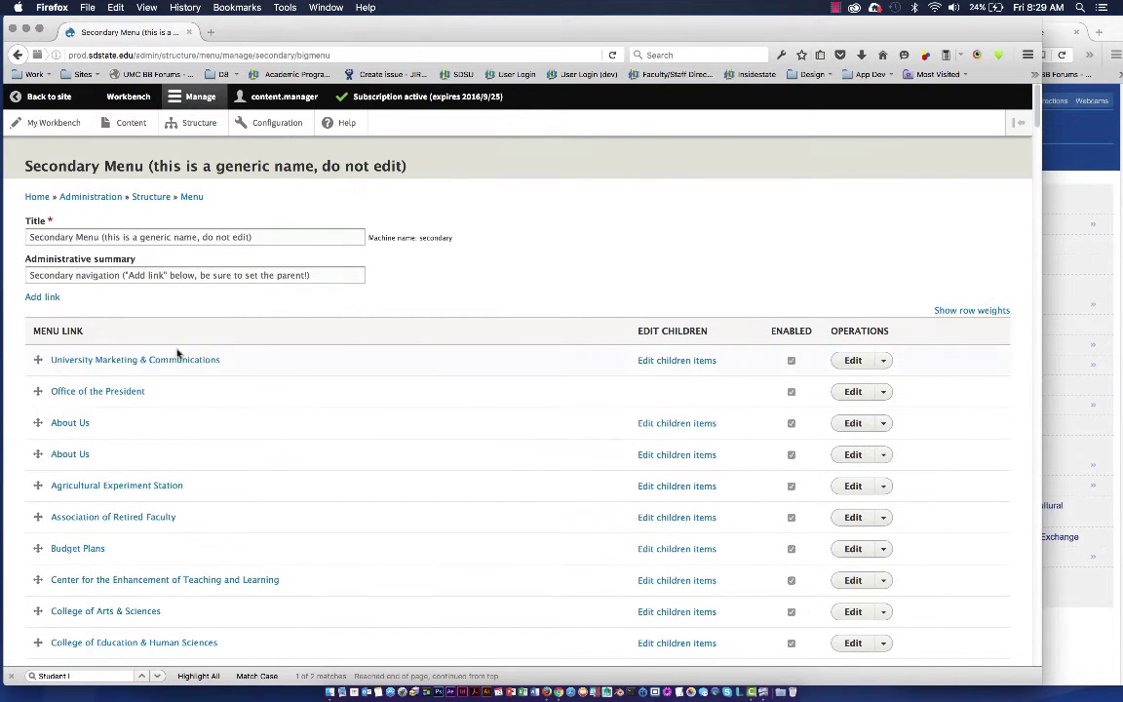
{"action": "left_click", "coordinate": [43, 298]}
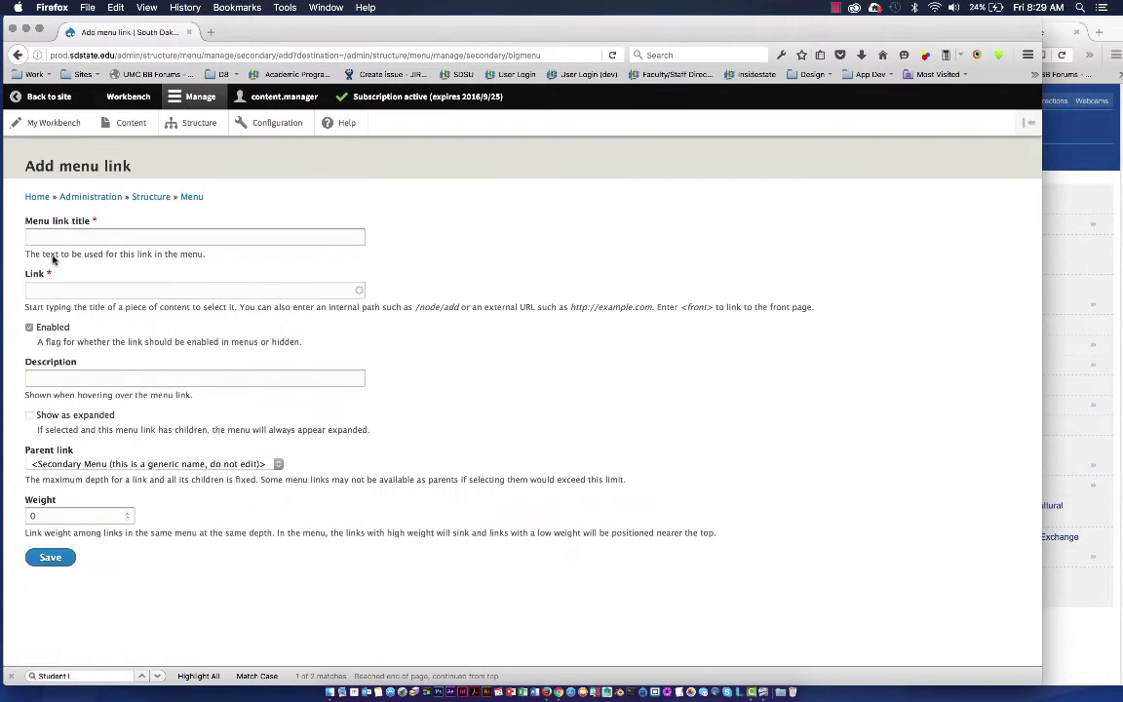
{"action": "left_click", "coordinate": [51, 239]}
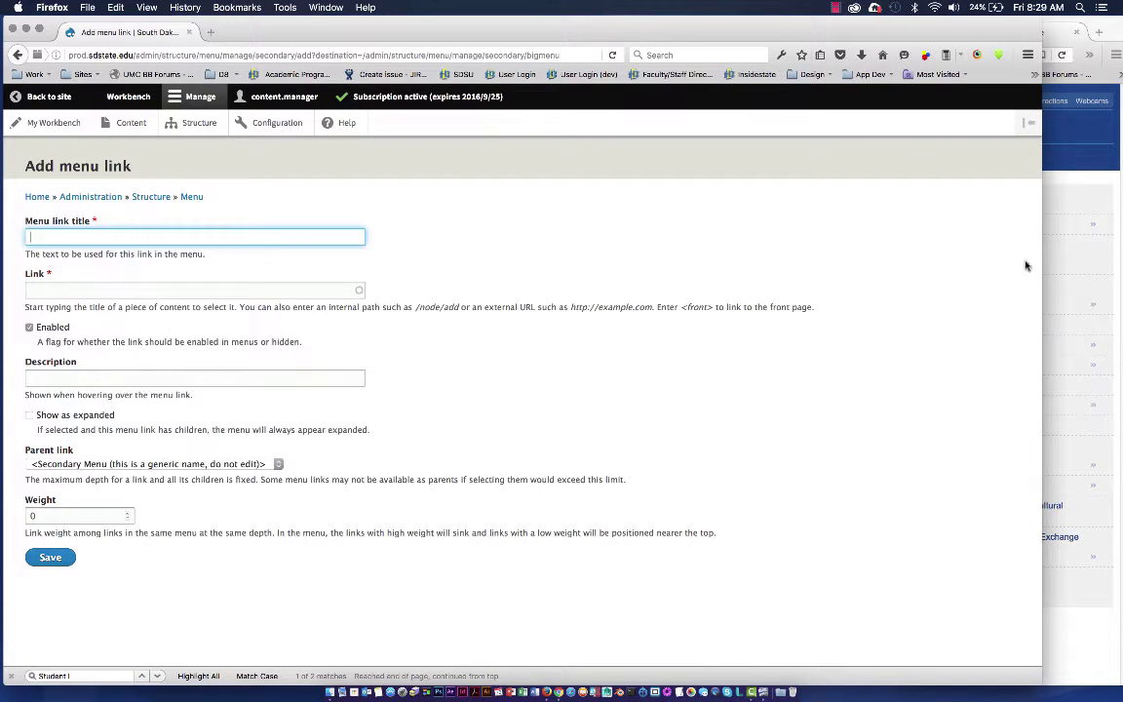
{"action": "left_click", "coordinate": [1072, 195]}
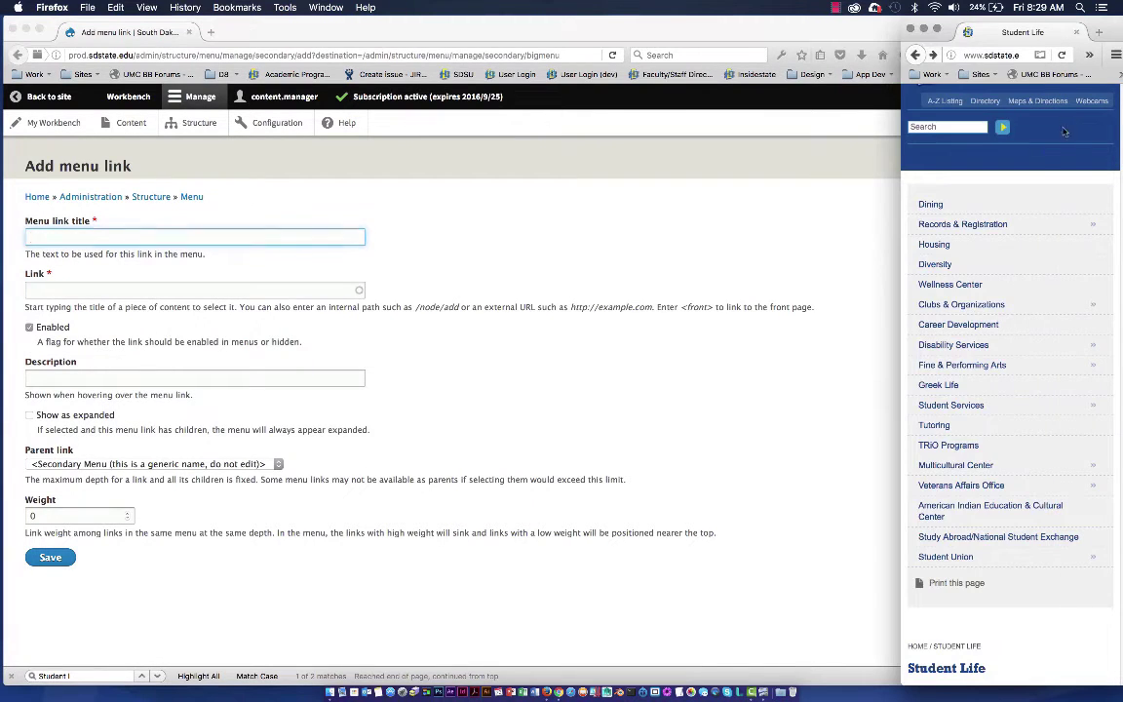
{"action": "left_click", "coordinate": [931, 206]}
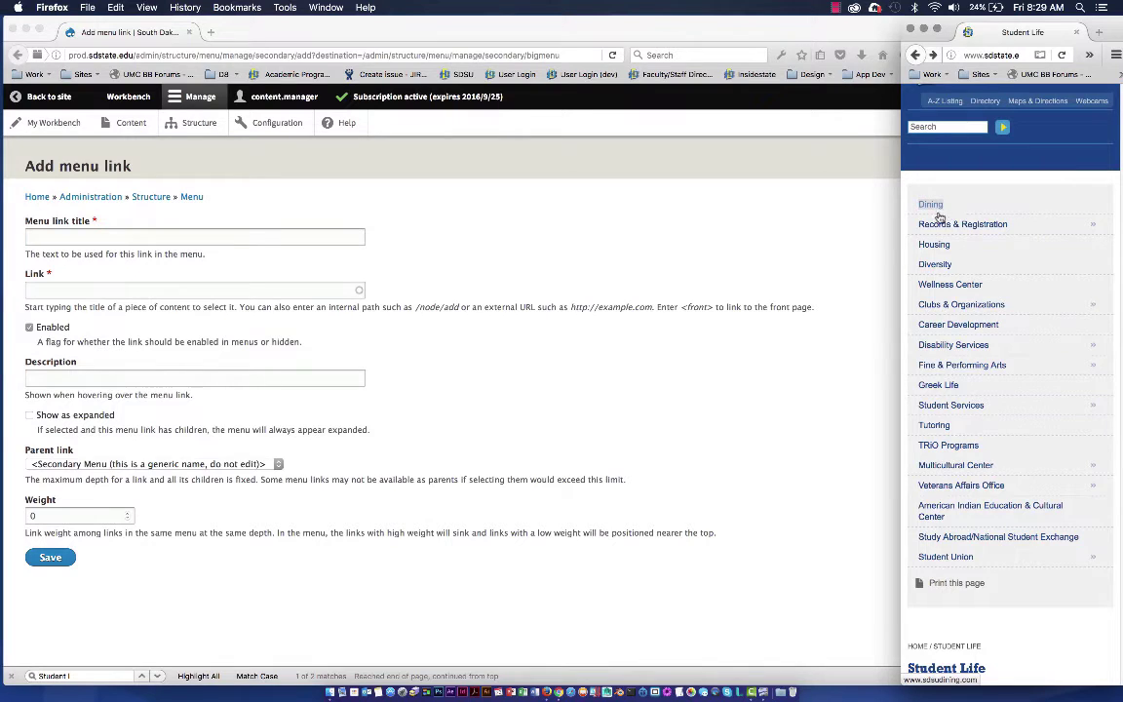
{"action": "left_click", "coordinate": [27, 234]}
{"action": "type", "text": "Dining"}
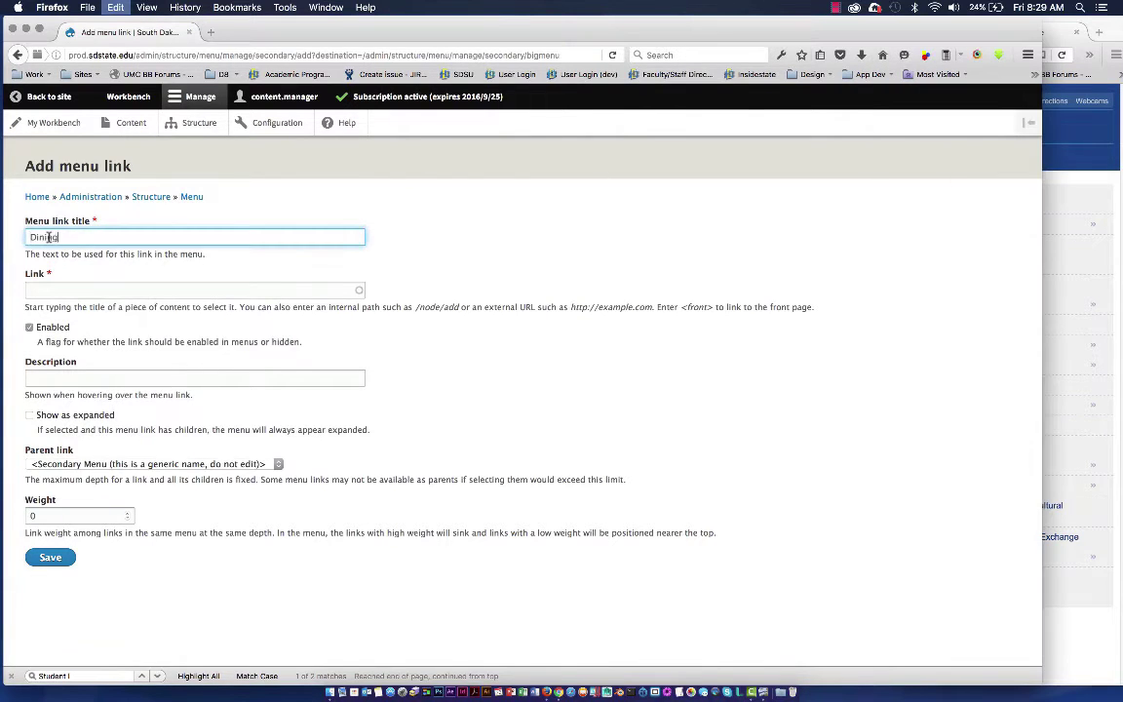
{"action": "left_click", "coordinate": [1119, 192]}
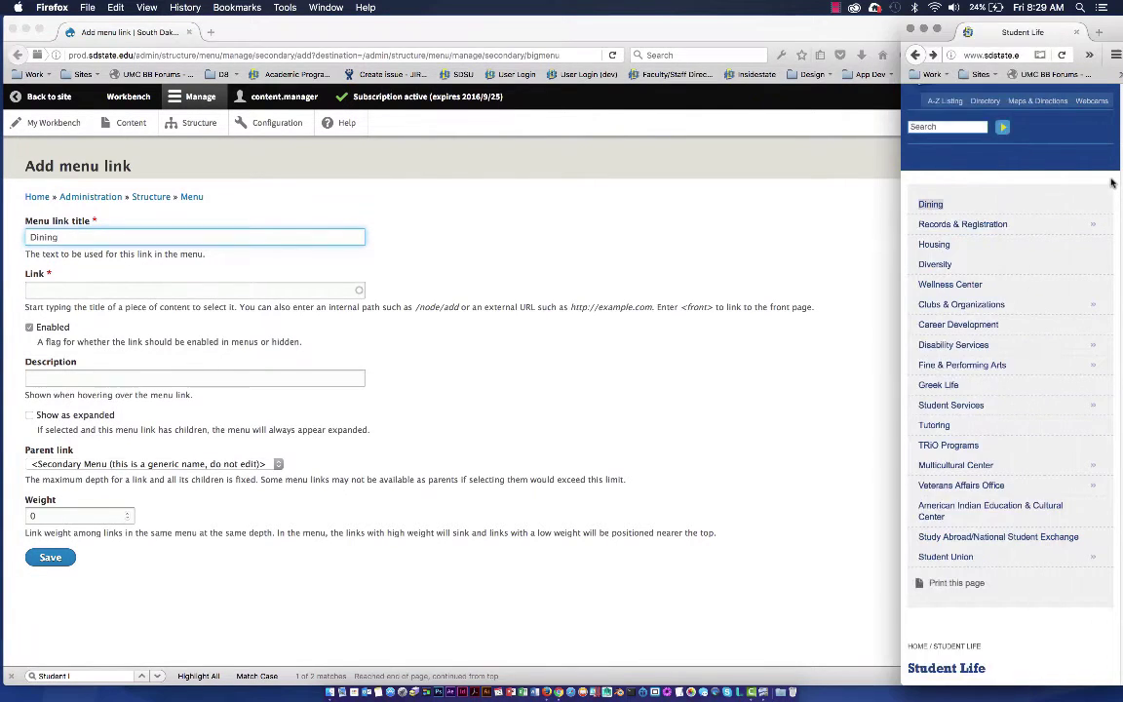
{"action": "left_click", "coordinate": [932, 206]}
{"action": "left_click", "coordinate": [981, 56]}
{"action": "key", "text": "super+c"}
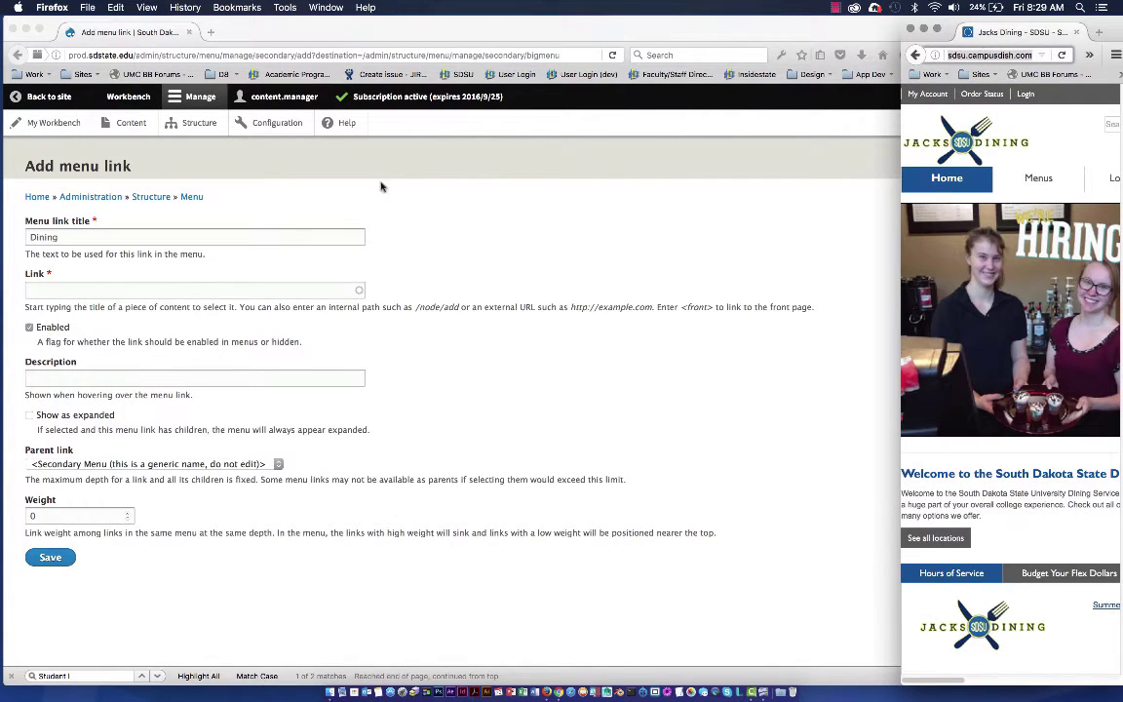
{"action": "left_click", "coordinate": [56, 291]}
{"action": "left_click", "coordinate": [56, 291]}
{"action": "key", "text": "super+v"}
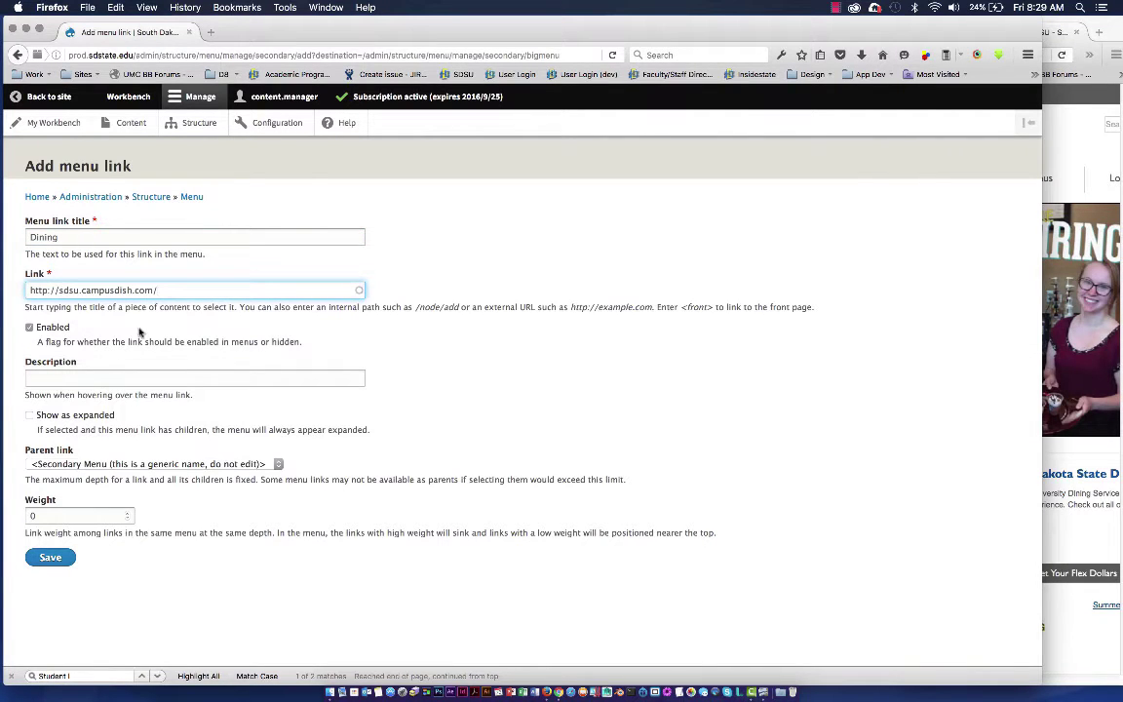
{"action": "left_click", "coordinate": [120, 376]}
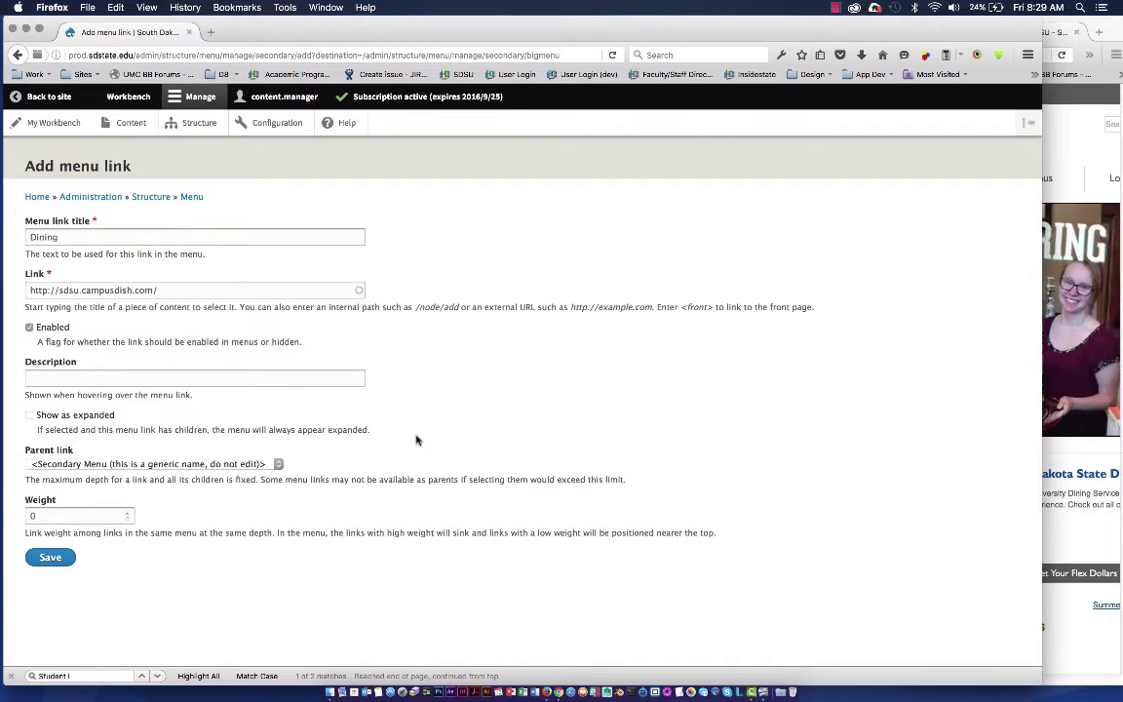
Step: Set Student Life as the parent of the new Dining menu link and save the link
{"action": "left_click", "coordinate": [277, 466]}
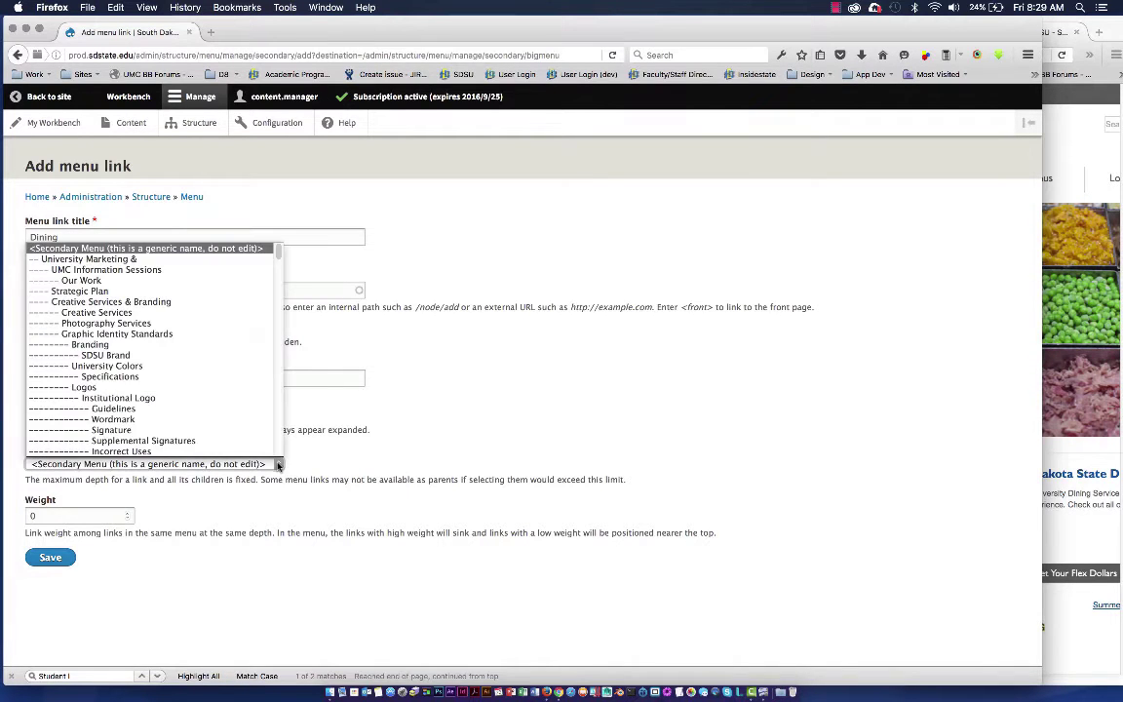
{"action": "scroll", "coordinate": [198, 383], "scroll_direction": "down", "scroll_amount": 15}
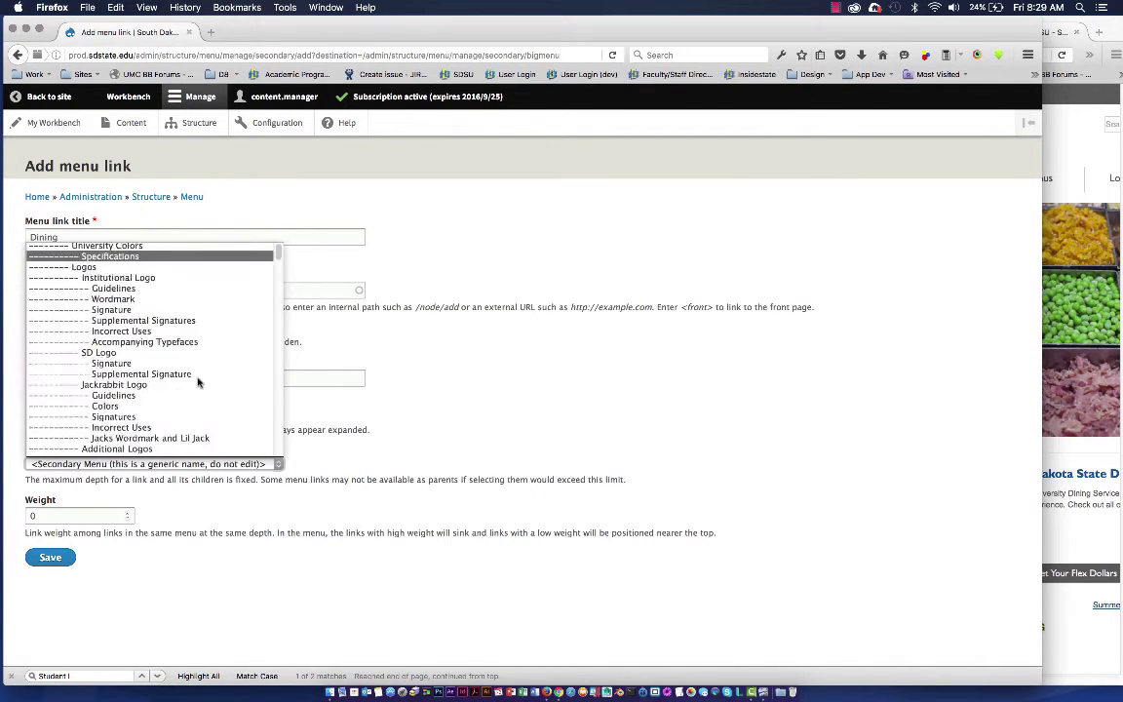
{"action": "scroll", "coordinate": [198, 382], "scroll_direction": "down", "scroll_amount": 20}
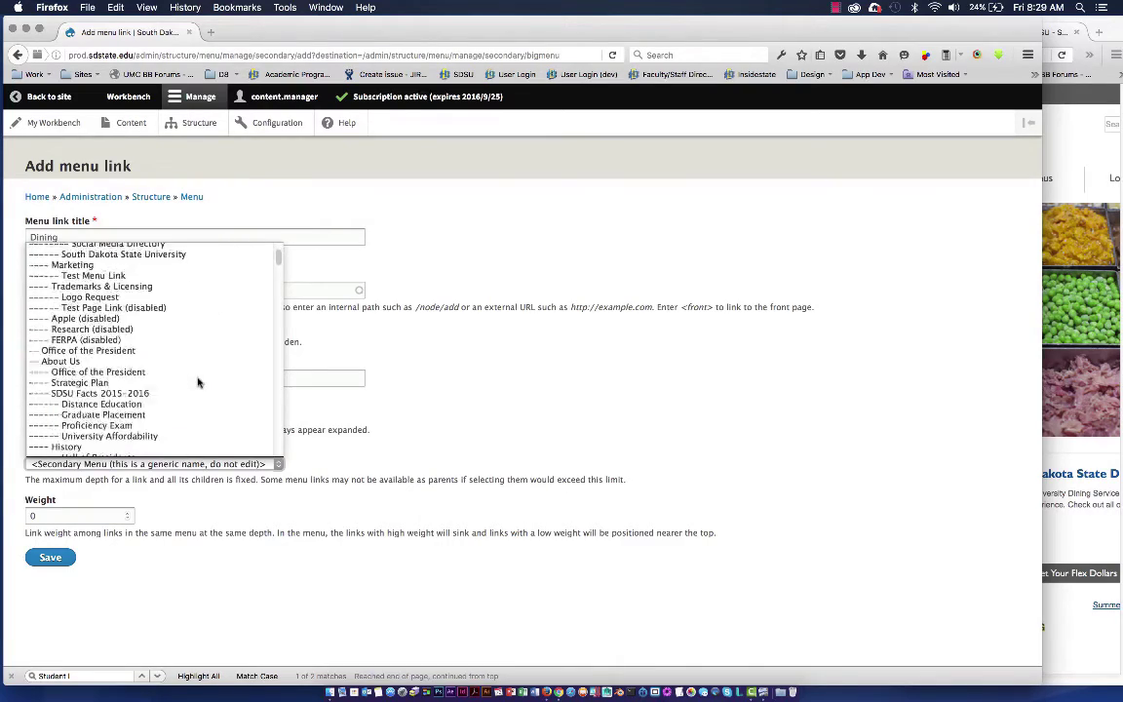
{"action": "scroll", "coordinate": [198, 383], "scroll_direction": "down", "scroll_amount": 20}
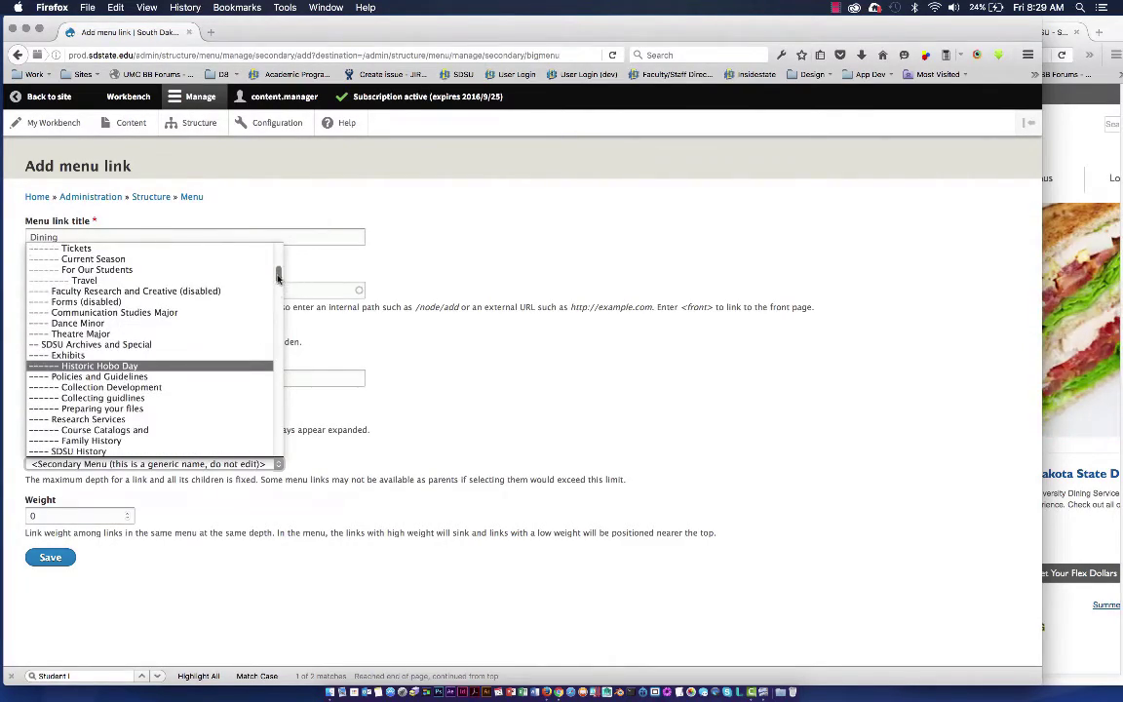
{"action": "left_click_drag", "start_coordinate": [278, 278], "coordinate": [276, 382]}
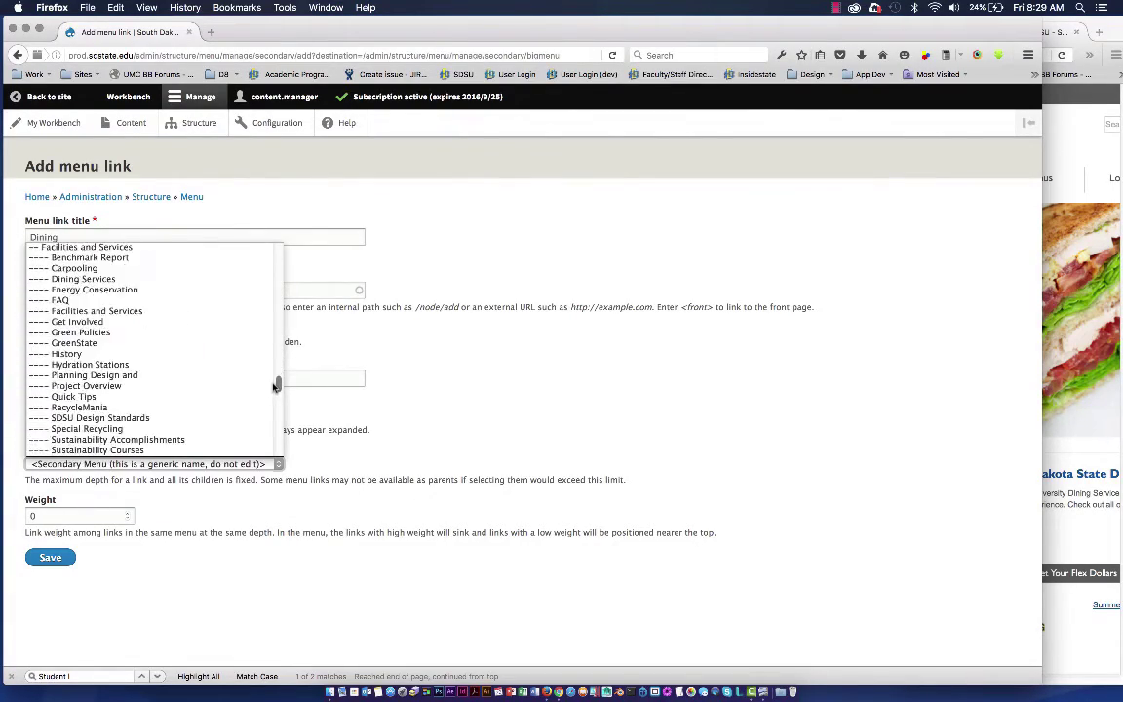
{"action": "left_click_drag", "start_coordinate": [276, 394], "coordinate": [271, 445]}
{"action": "scroll", "coordinate": [248, 401], "scroll_direction": "up", "scroll_amount": 3}
{"action": "scroll", "coordinate": [247, 400], "scroll_direction": "up", "scroll_amount": 5}
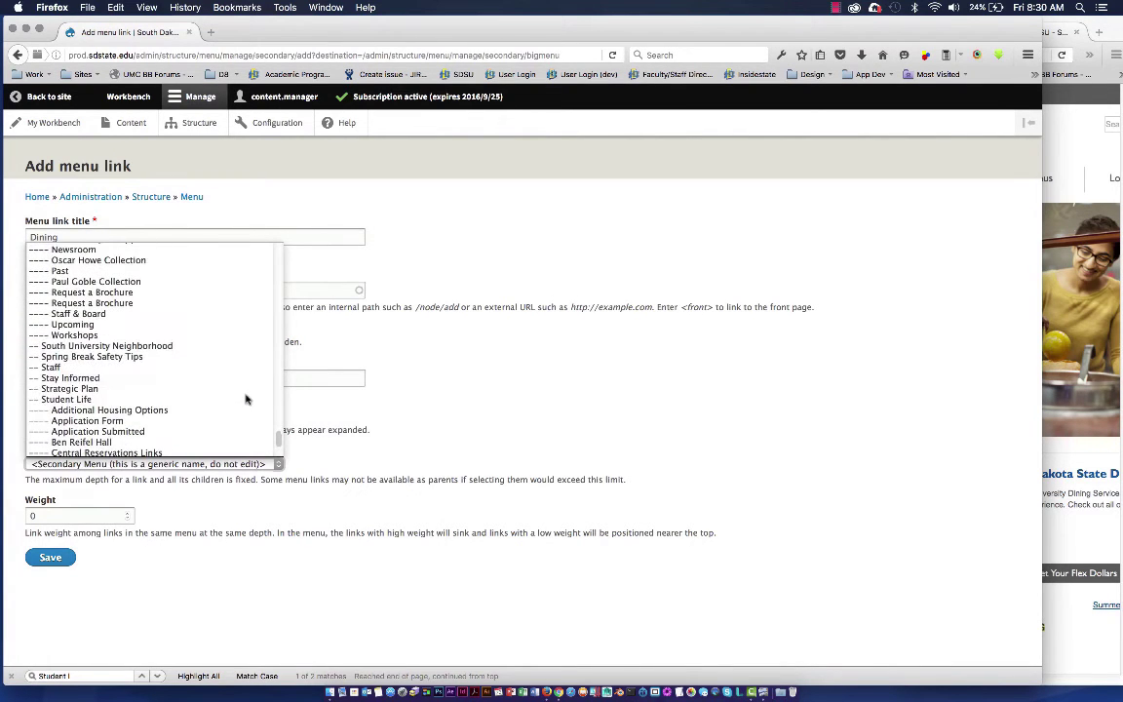
{"action": "left_click", "coordinate": [92, 404]}
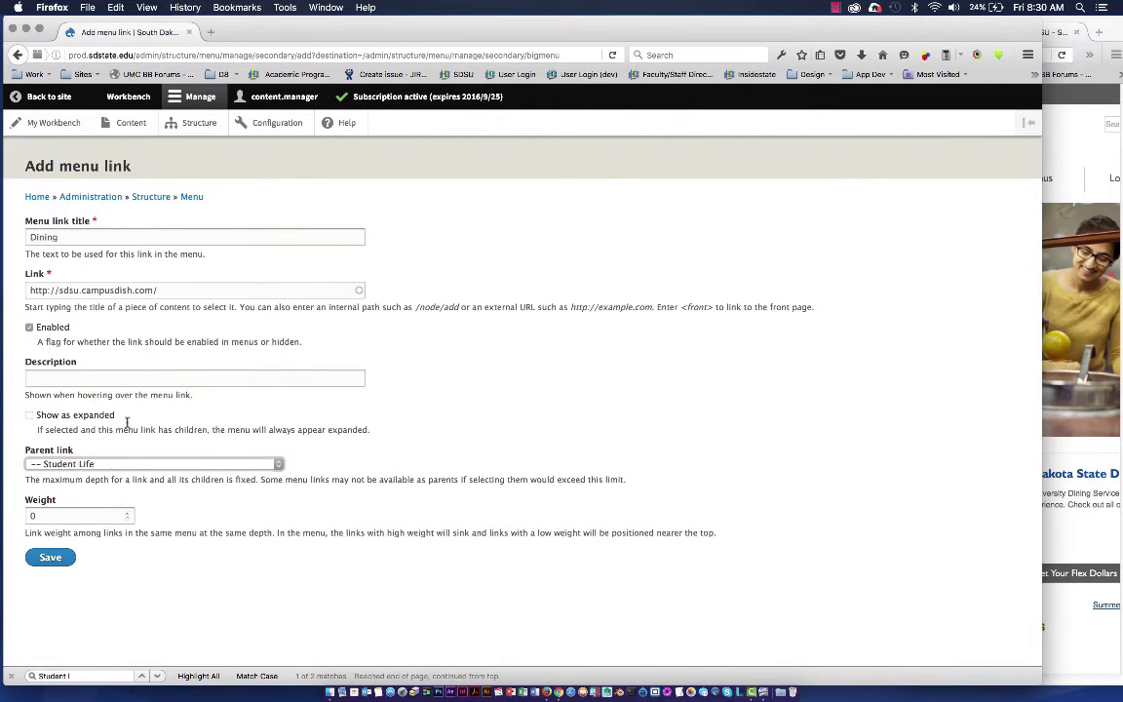
{"action": "left_click", "coordinate": [45, 558]}
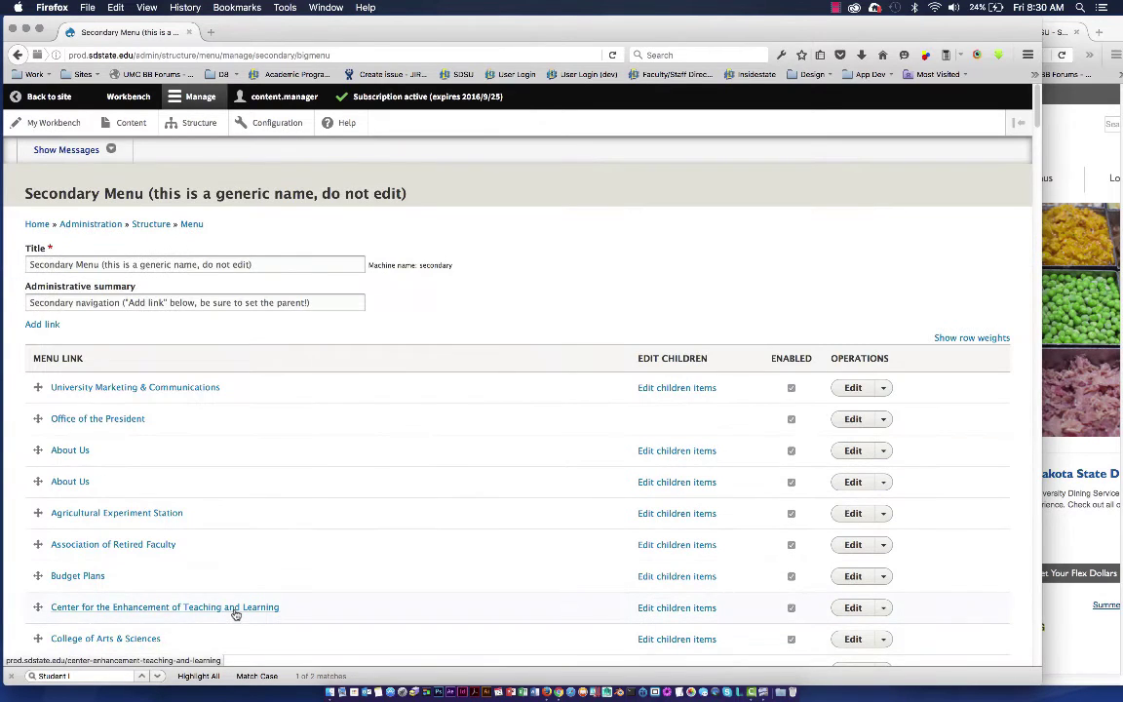
Step: Find Student Life in the Secondary Menu list and open its children items for editing
{"action": "left_click", "coordinate": [154, 674]}
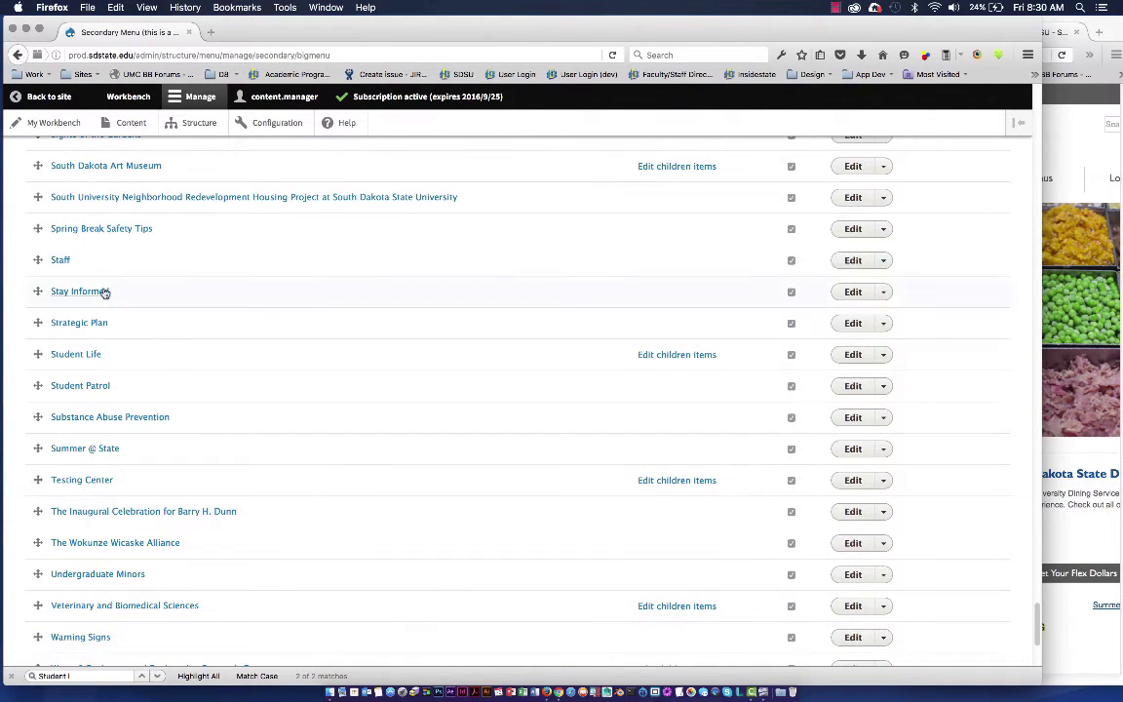
{"action": "left_click", "coordinate": [154, 674]}
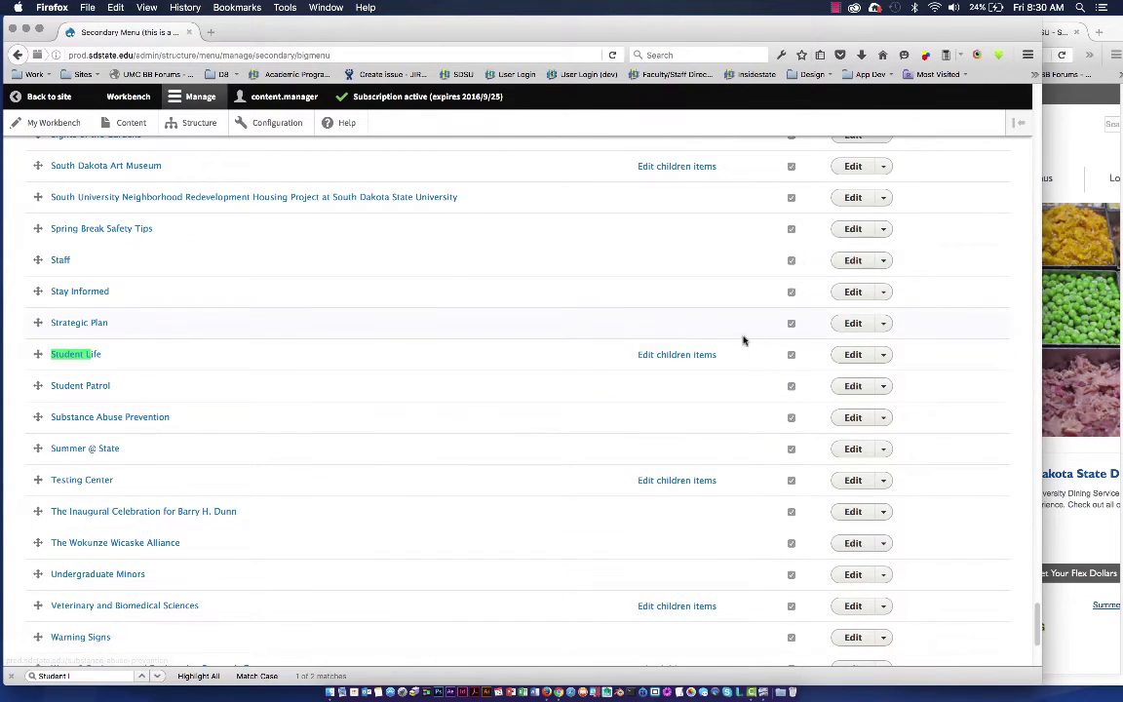
{"action": "left_click", "coordinate": [696, 355]}
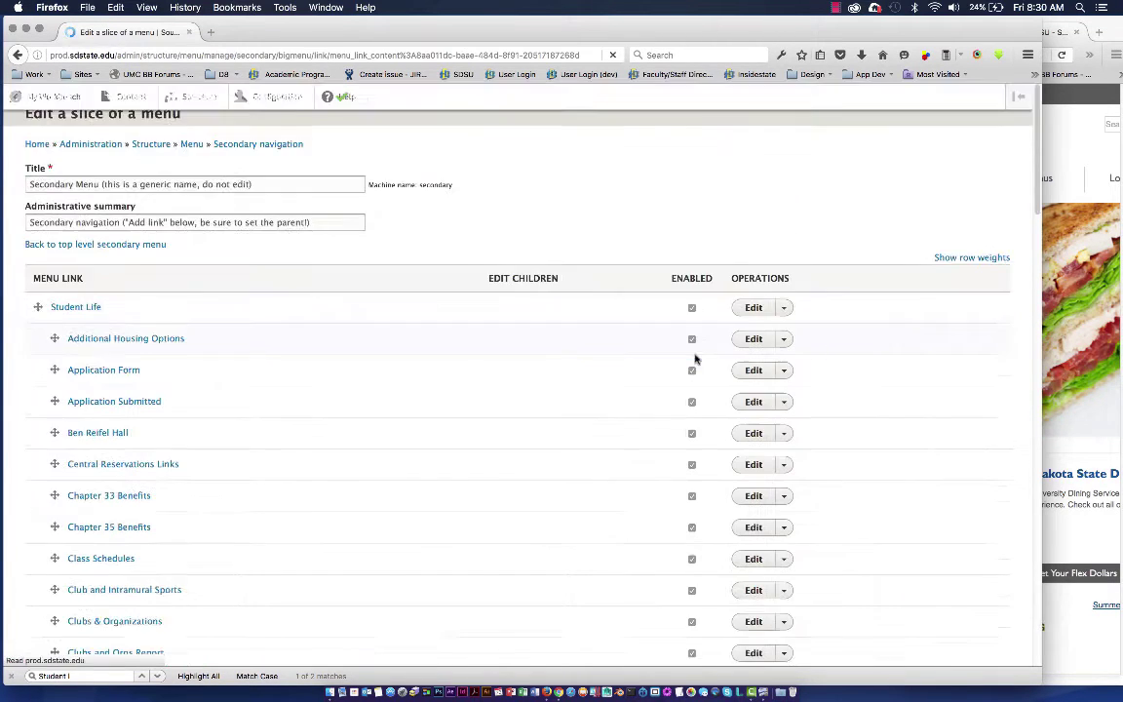
Step: Move the Dining link up to be the first child under Student Life
{"action": "scroll", "coordinate": [341, 480], "scroll_direction": "down", "scroll_amount": 9}
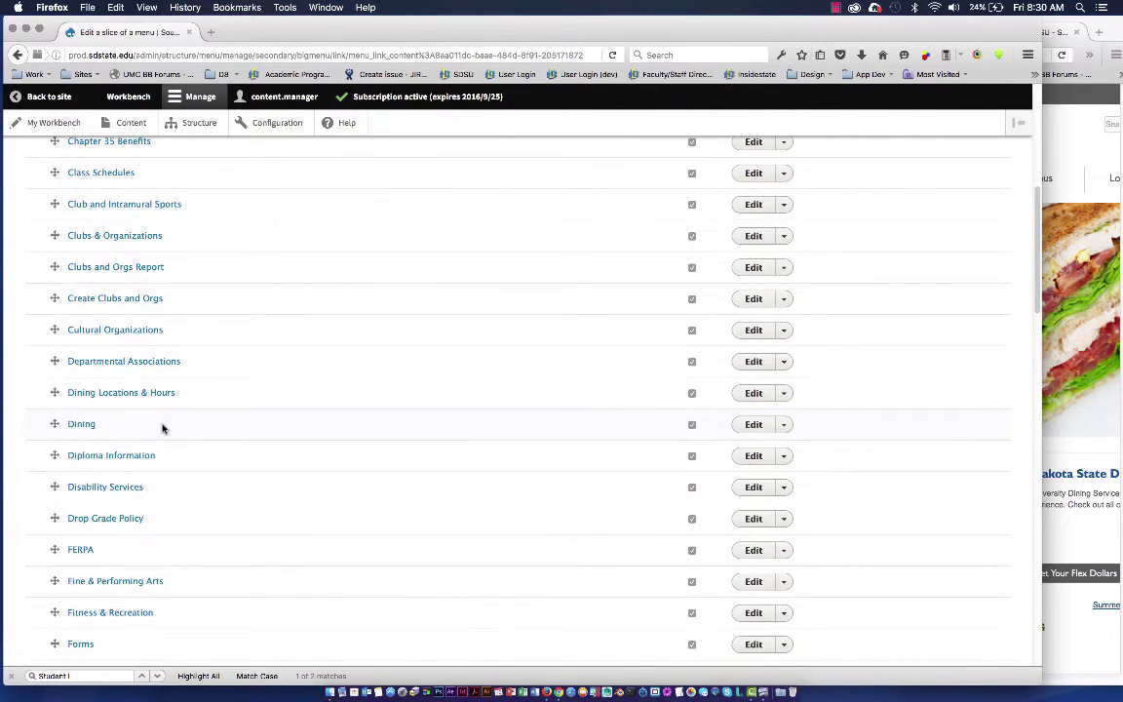
{"action": "scroll", "coordinate": [156, 439], "scroll_direction": "up", "scroll_amount": 3}
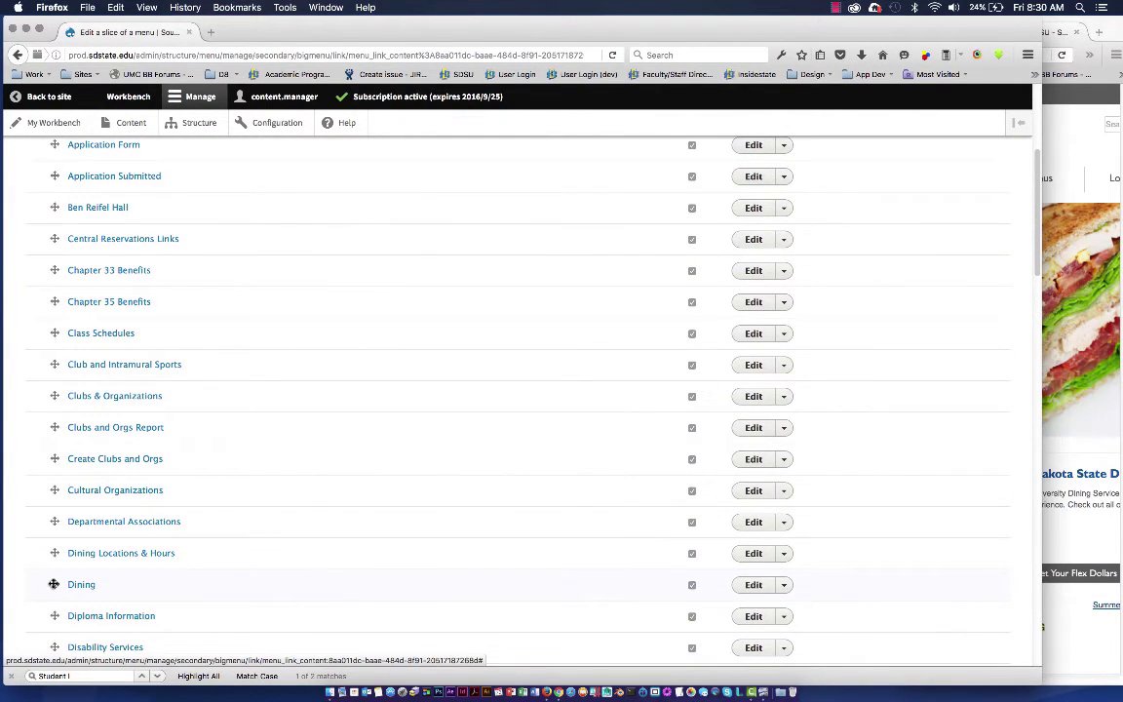
{"action": "left_click_drag", "start_coordinate": [54, 584], "coordinate": [188, 213]}
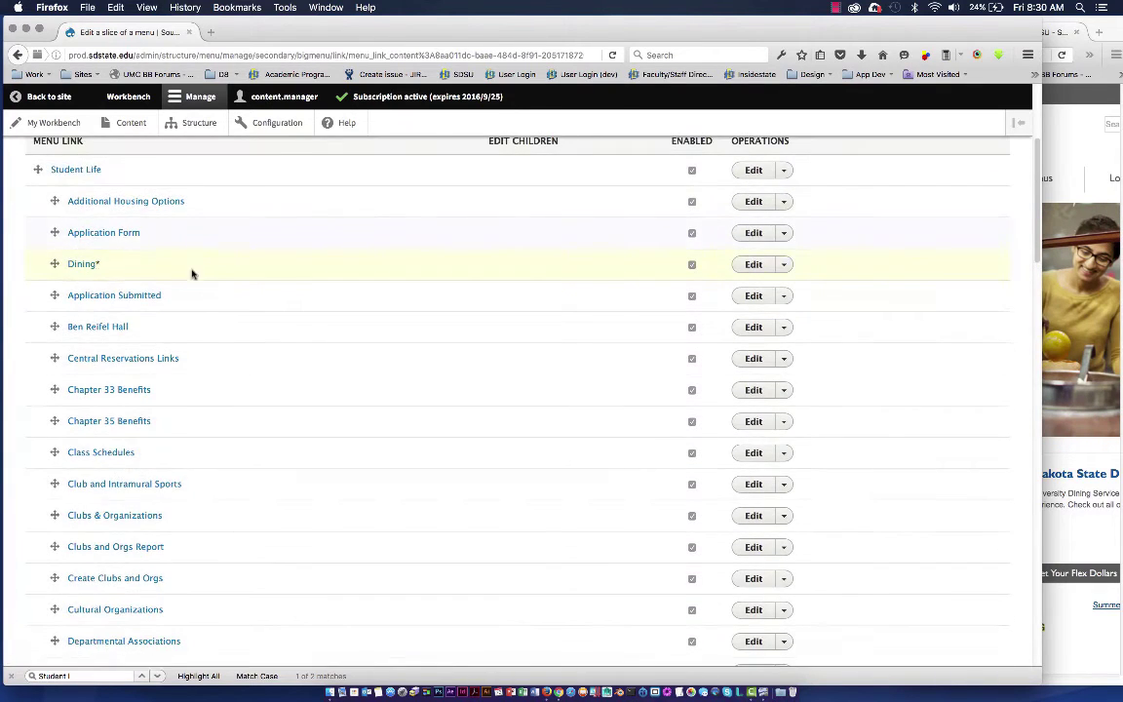
{"action": "scroll", "coordinate": [137, 332], "scroll_direction": "up", "scroll_amount": 2}
{"action": "left_click_drag", "start_coordinate": [55, 372], "coordinate": [66, 321]}
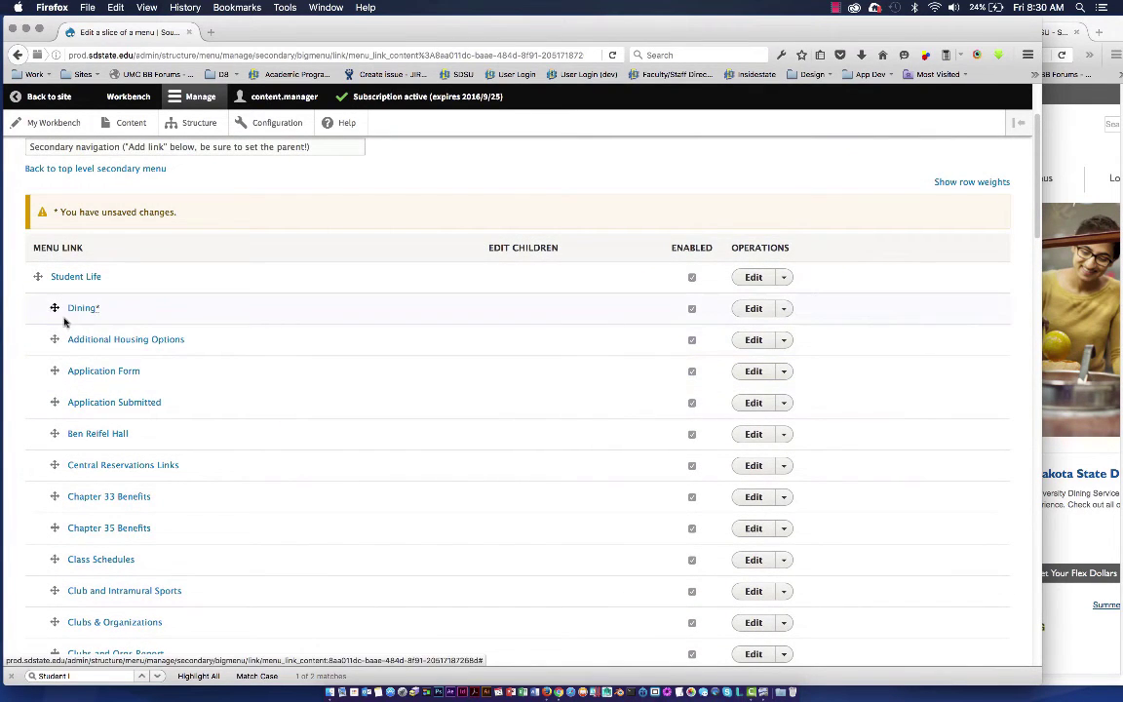
Step: Return to the current site's Student Life page, find its Records & Registration entry among the Drupal child links, and move that link directly below Dining
{"action": "left_click", "coordinate": [1066, 527]}
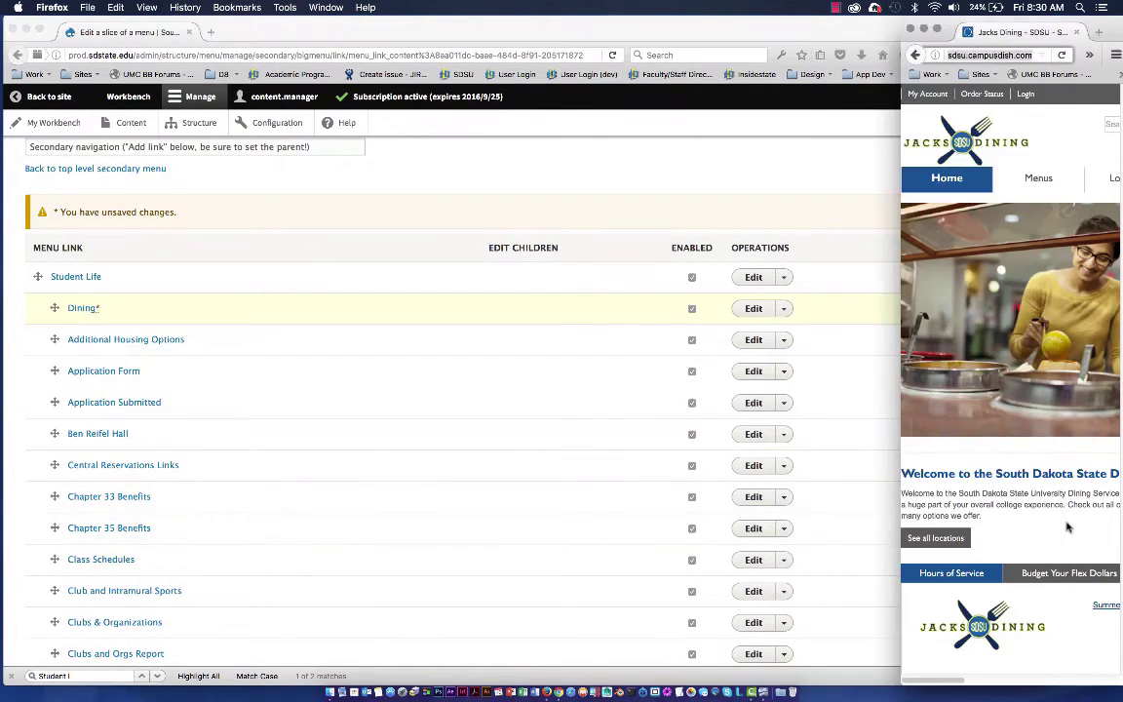
{"action": "left_click", "coordinate": [916, 56]}
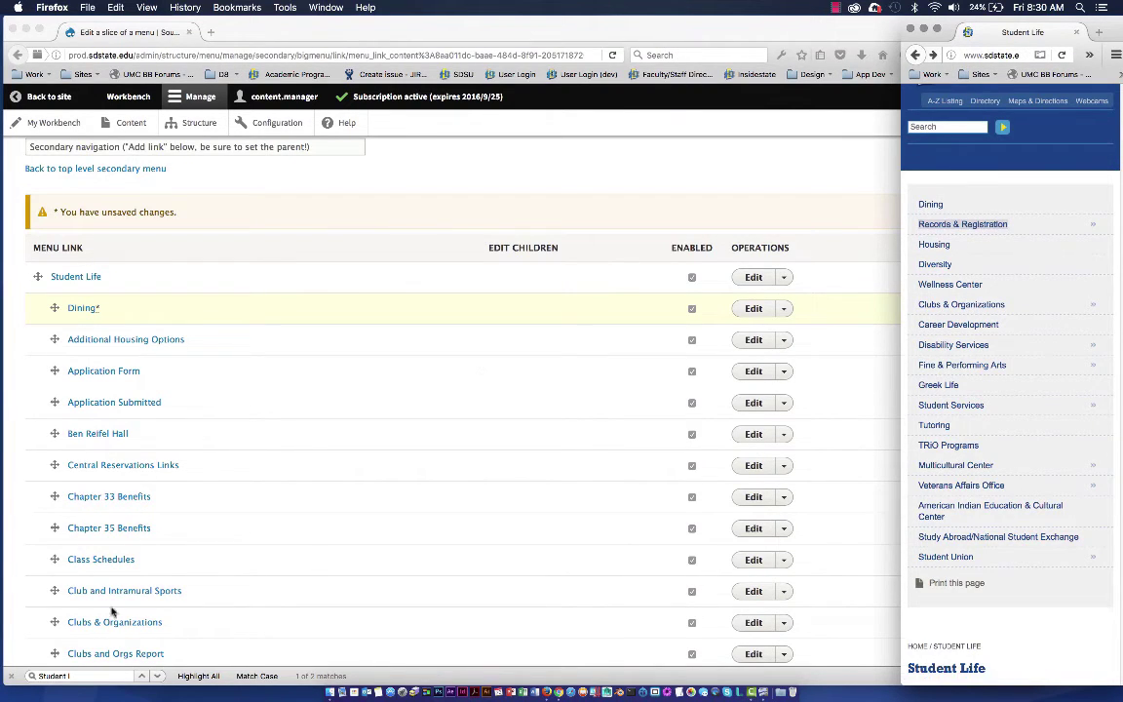
{"action": "left_click", "coordinate": [44, 675]}
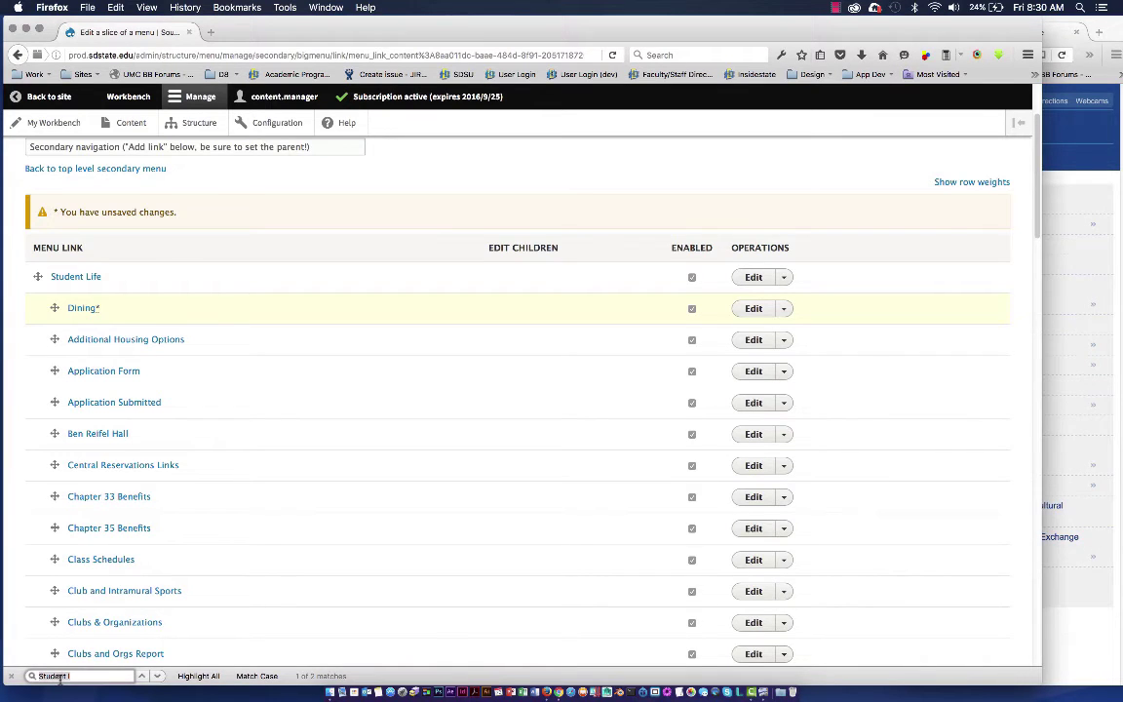
{"action": "type", "text": "Records & Registration"}
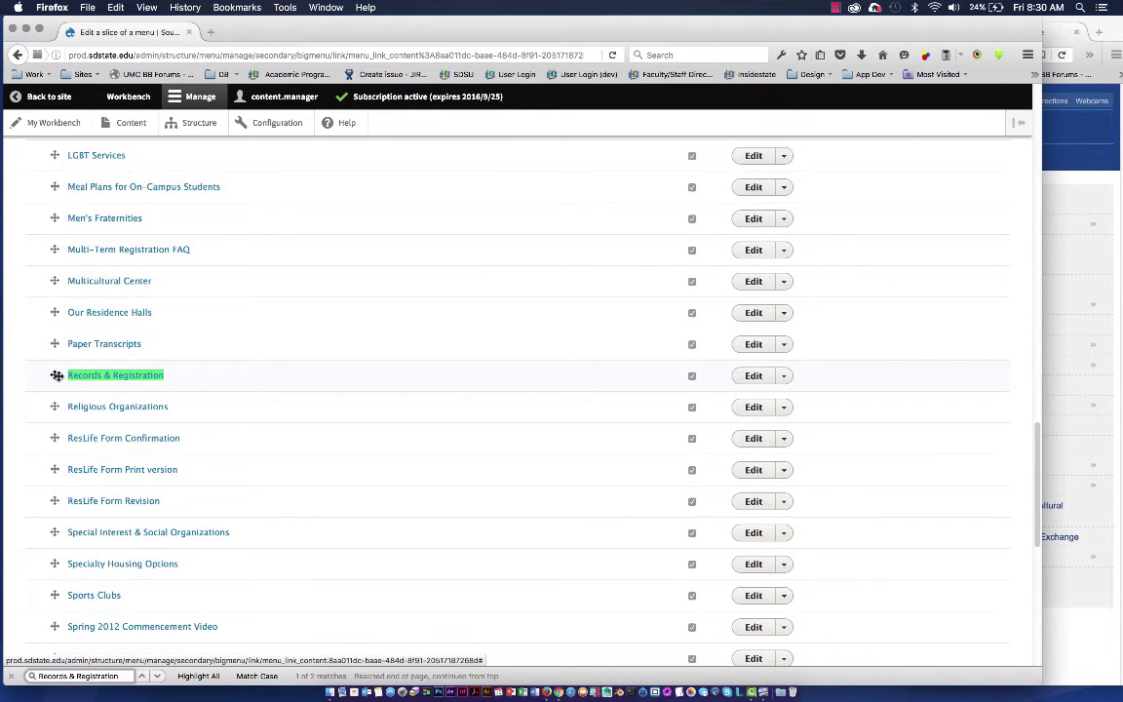
{"action": "left_click_drag", "start_coordinate": [57, 375], "coordinate": [56, 160]}
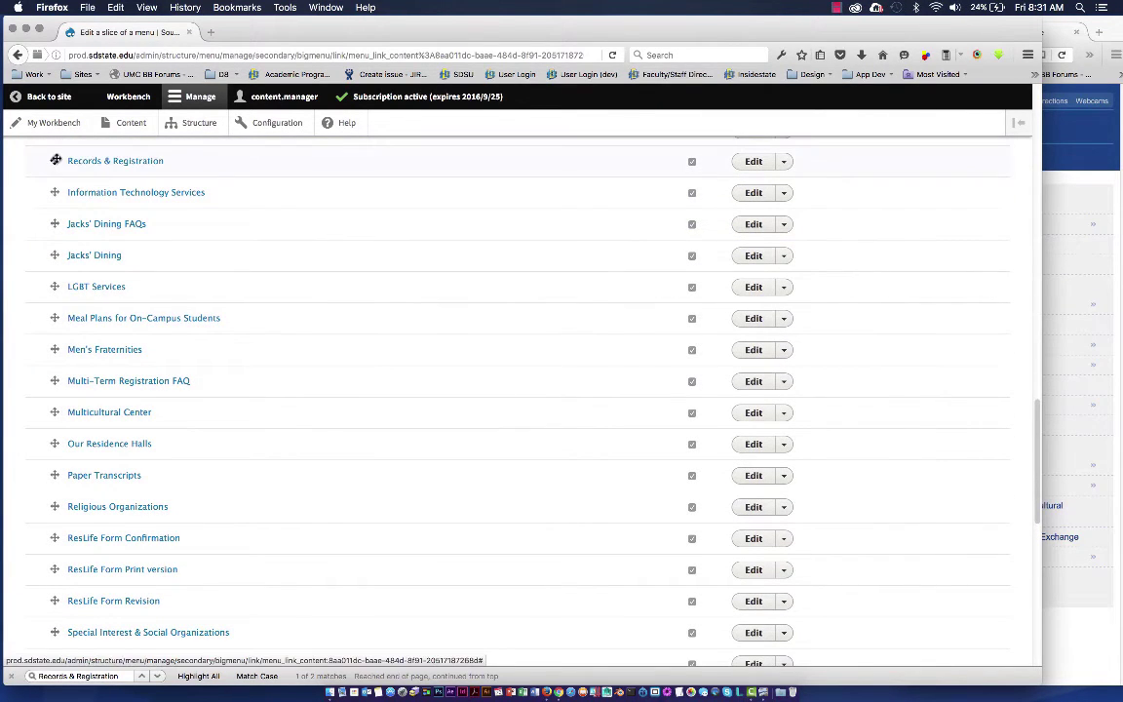
{"action": "scroll", "coordinate": [534, 308], "scroll_direction": "up", "scroll_amount": 5}
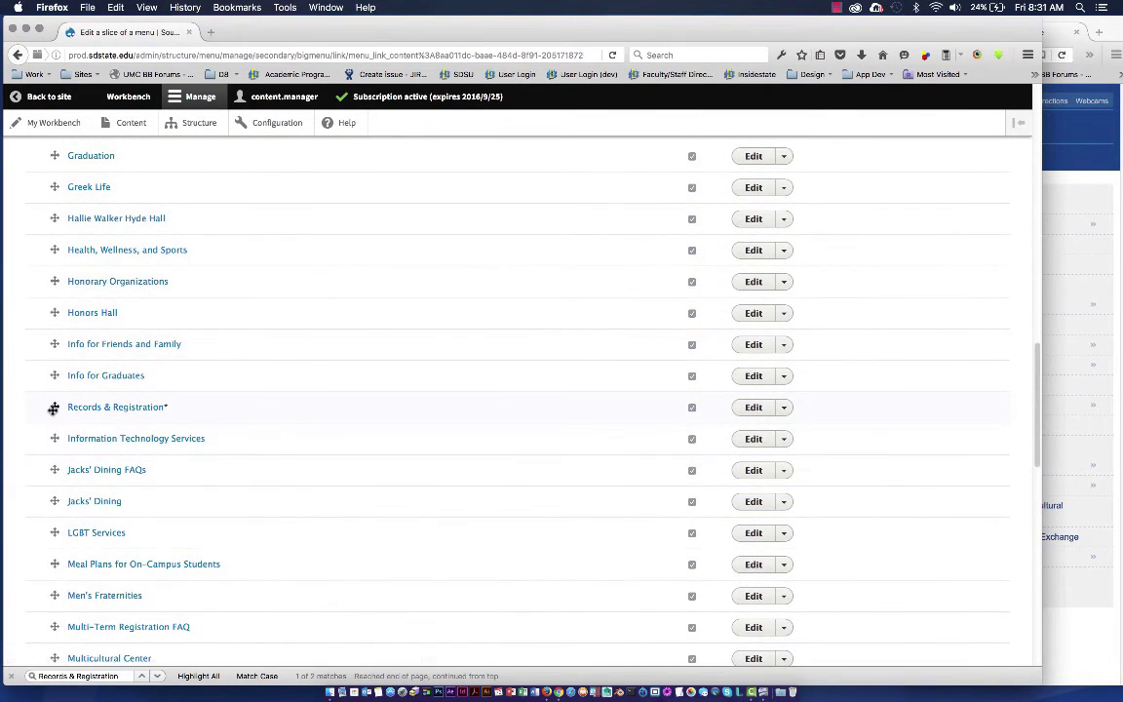
{"action": "left_click_drag", "start_coordinate": [50, 403], "coordinate": [46, 217]}
{"action": "scroll", "coordinate": [256, 324], "scroll_direction": "up", "scroll_amount": 8}
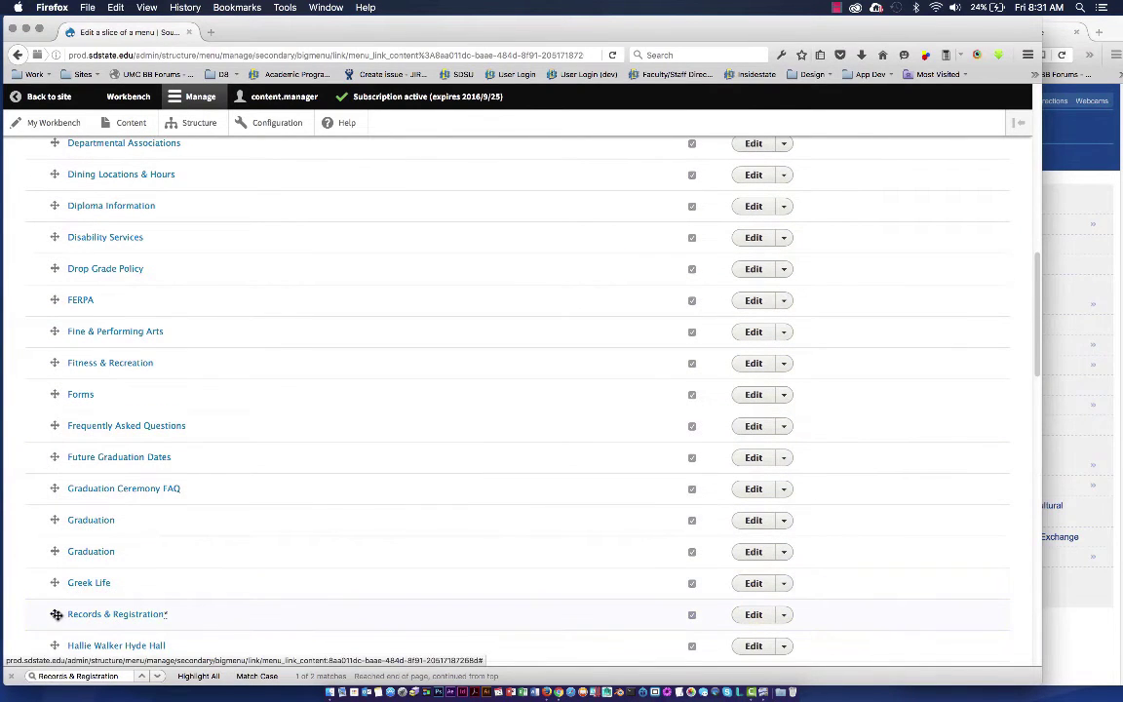
{"action": "left_click_drag", "start_coordinate": [55, 614], "coordinate": [45, 207]}
{"action": "scroll", "coordinate": [226, 325], "scroll_direction": "up", "scroll_amount": 5}
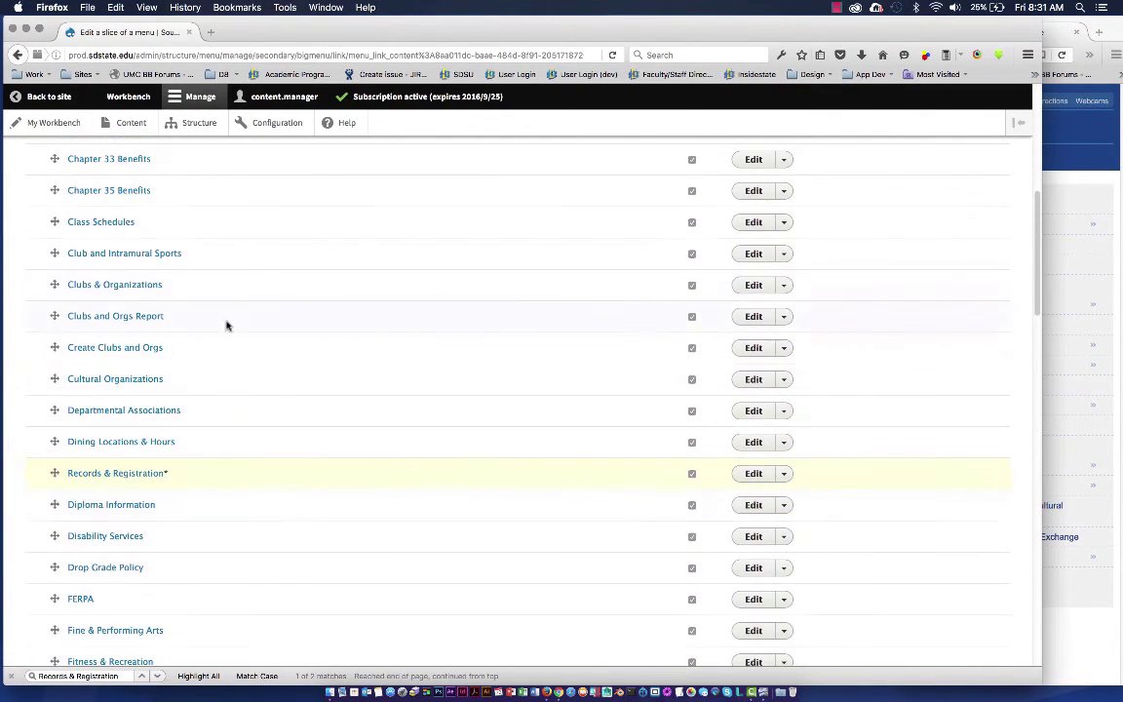
{"action": "left_click_drag", "start_coordinate": [55, 472], "coordinate": [45, 173]}
{"action": "scroll", "coordinate": [256, 281], "scroll_direction": "up", "scroll_amount": 5}
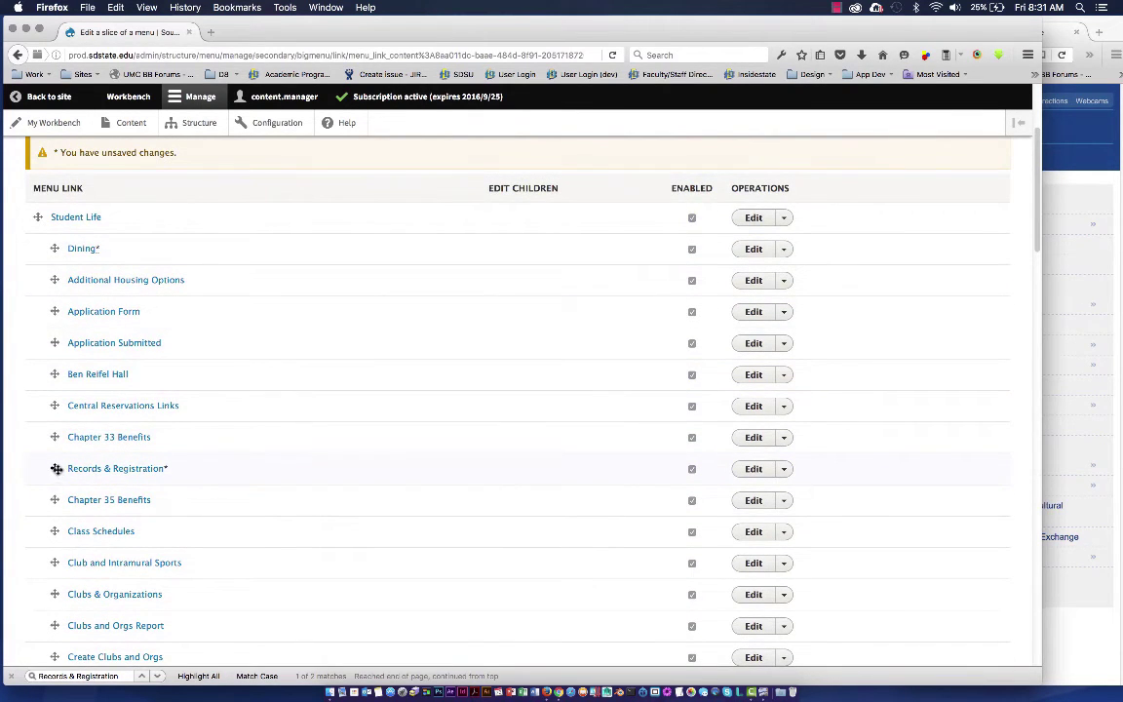
{"action": "left_click_drag", "start_coordinate": [57, 469], "coordinate": [48, 280]}
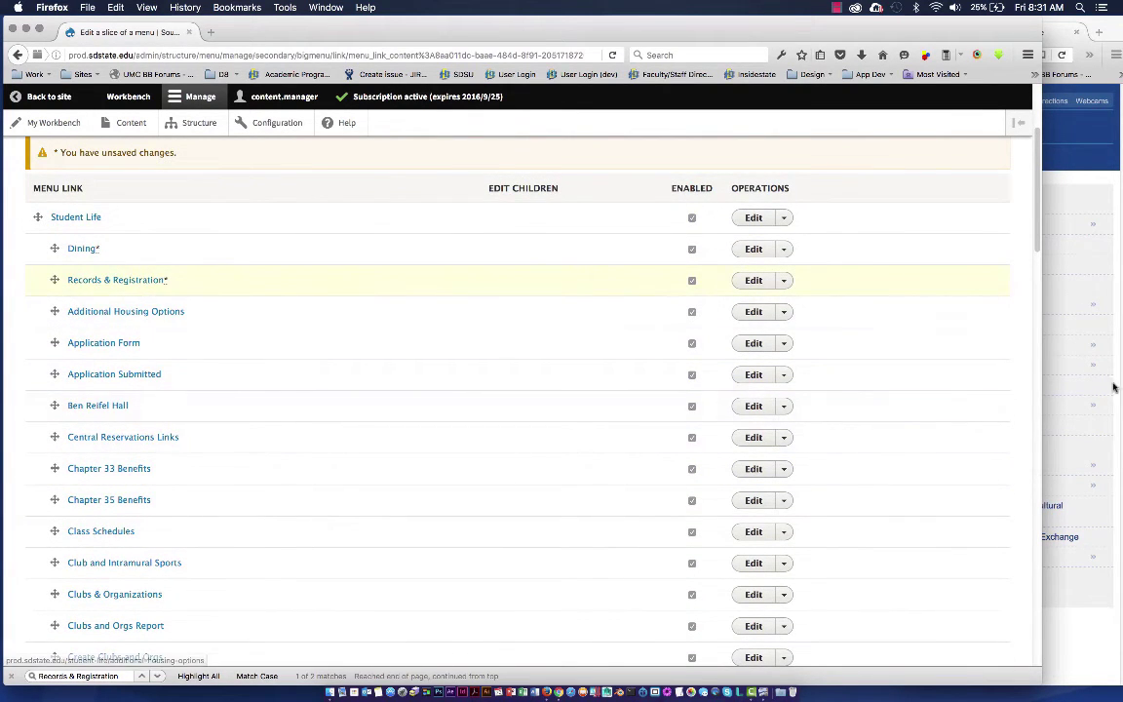
Step: Open Records & Registration on the current site for reference and nest Class Schedules beneath Records & Registration in the Drupal menu
{"action": "left_click", "coordinate": [1114, 388]}
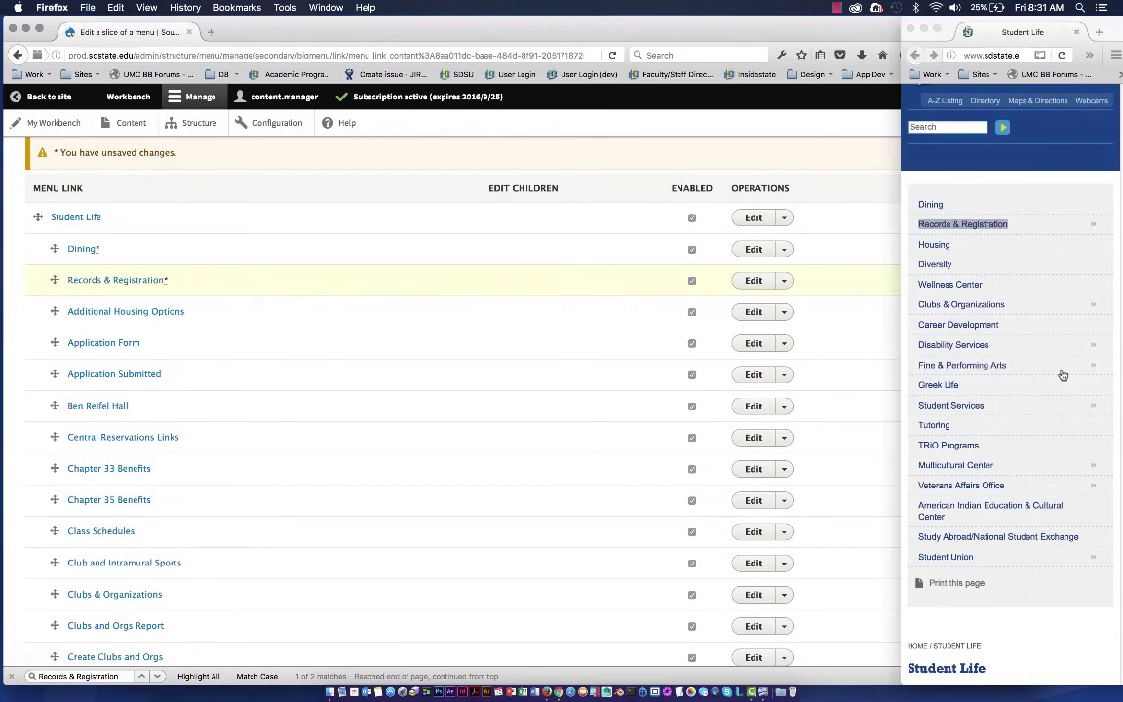
{"action": "left_click", "coordinate": [966, 227]}
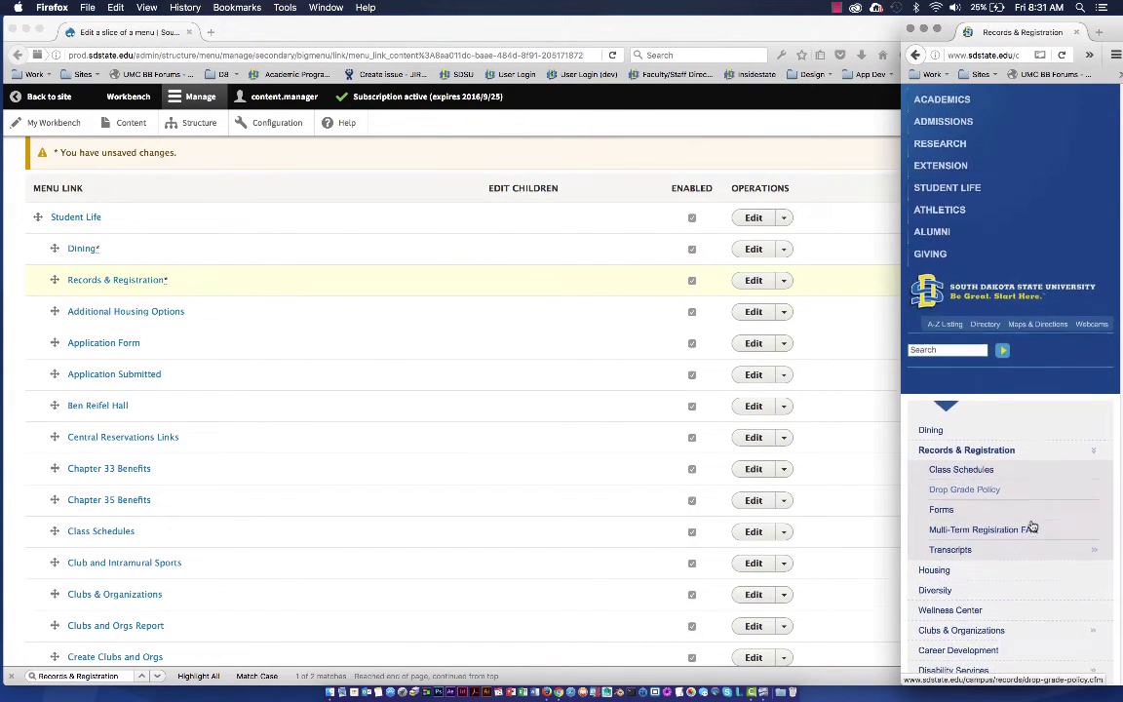
{"action": "scroll", "coordinate": [1032, 528], "scroll_direction": "down", "scroll_amount": 2}
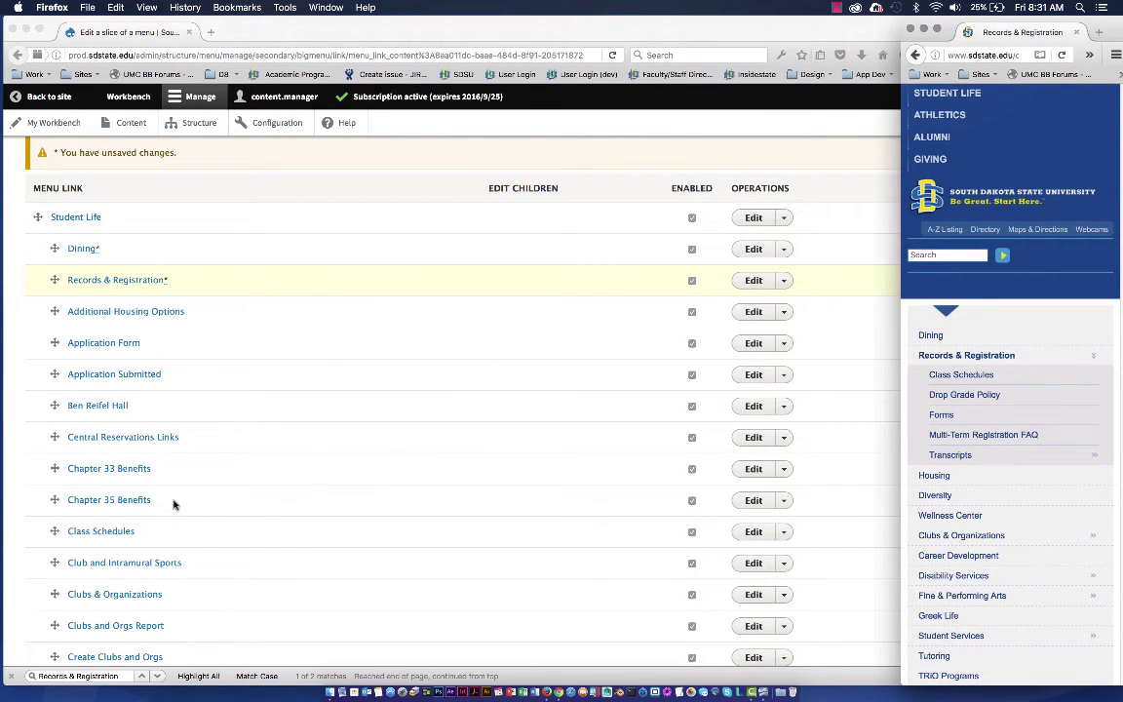
{"action": "left_click", "coordinate": [54, 531]}
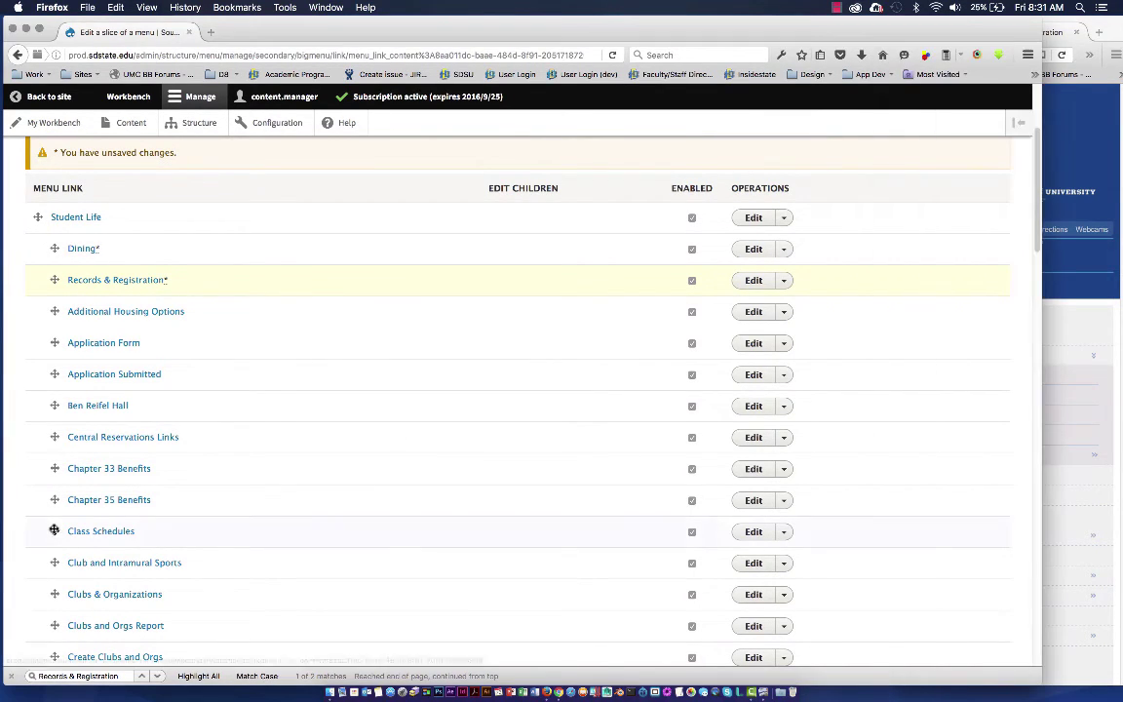
{"action": "left_click_drag", "start_coordinate": [54, 531], "coordinate": [99, 301]}
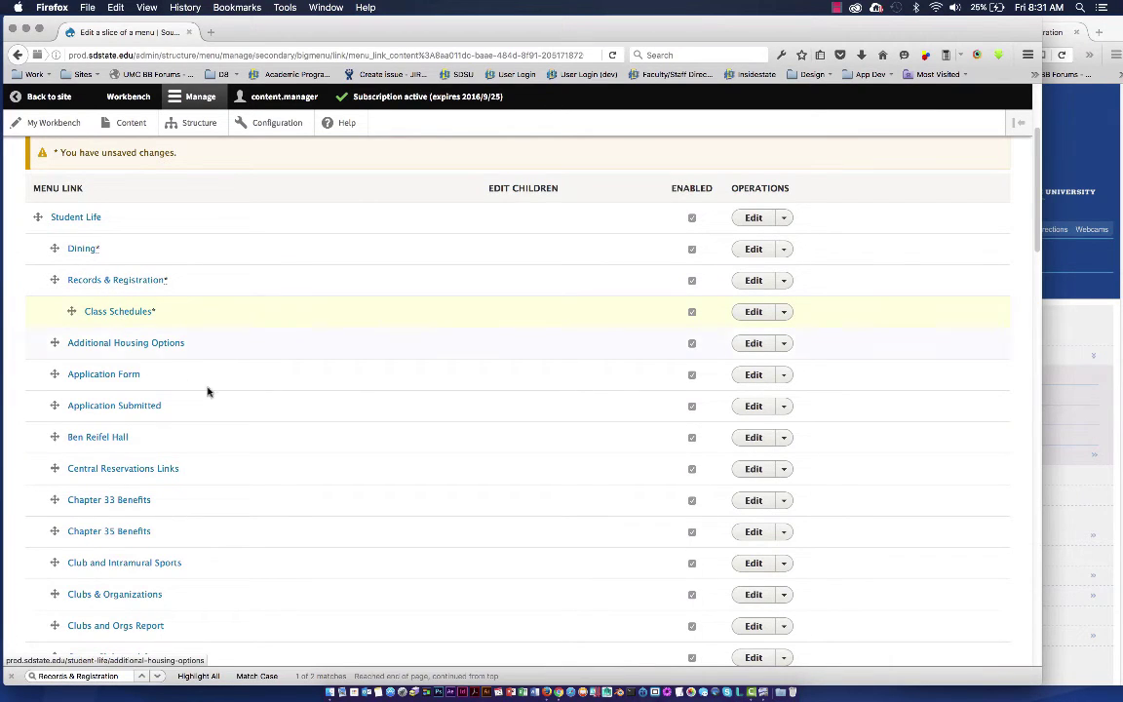
Step: Check the Records & Registration entries on the current site and move the Drop Grade Policy link up the Drupal list, directly above Ben Reifel Hall
{"action": "left_click", "coordinate": [1068, 359]}
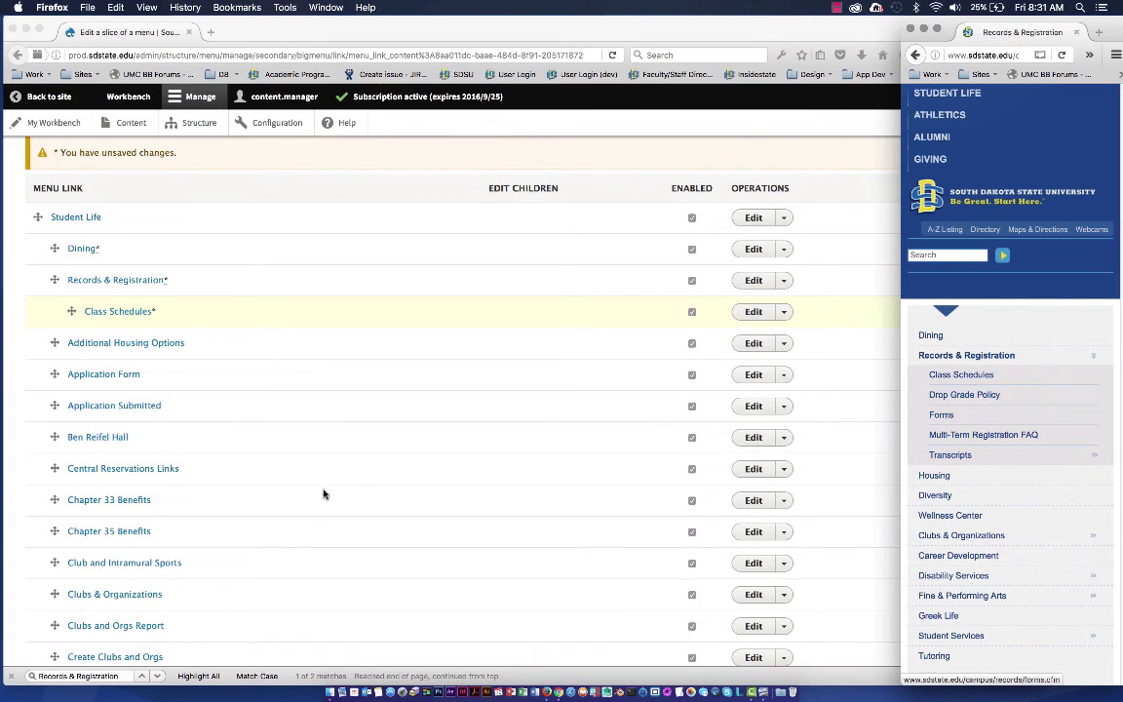
{"action": "scroll", "coordinate": [324, 494], "scroll_direction": "down", "scroll_amount": 5}
{"action": "scroll", "coordinate": [322, 494], "scroll_direction": "down", "scroll_amount": 3}
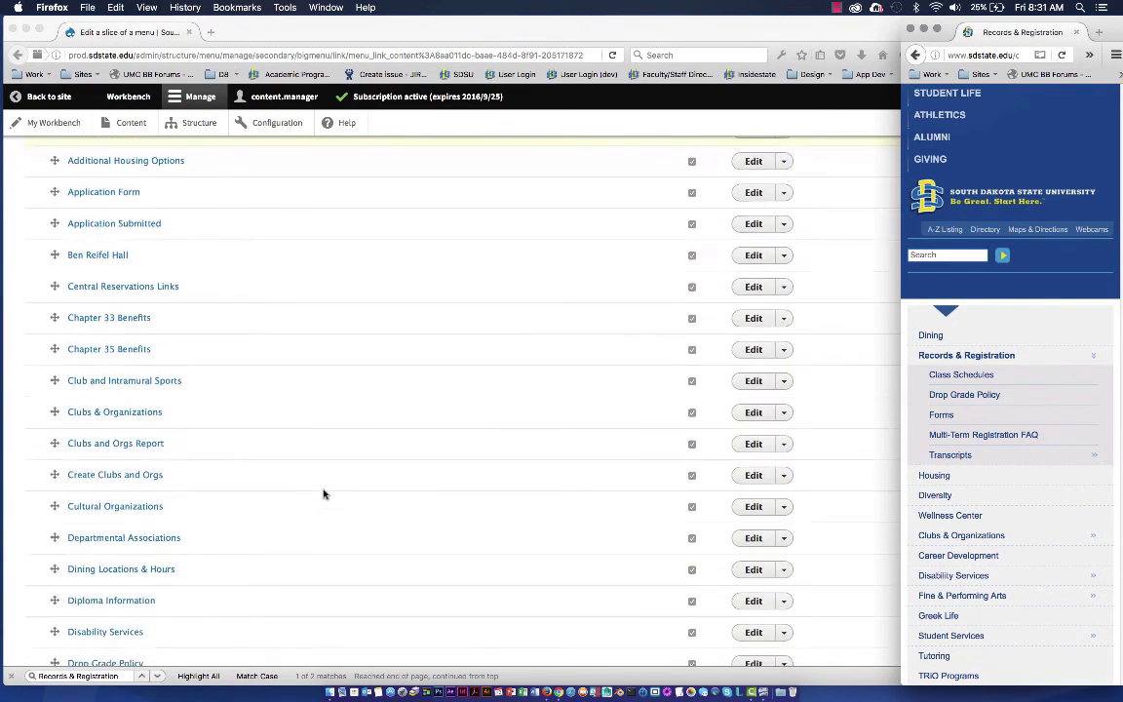
{"action": "left_click", "coordinate": [54, 602]}
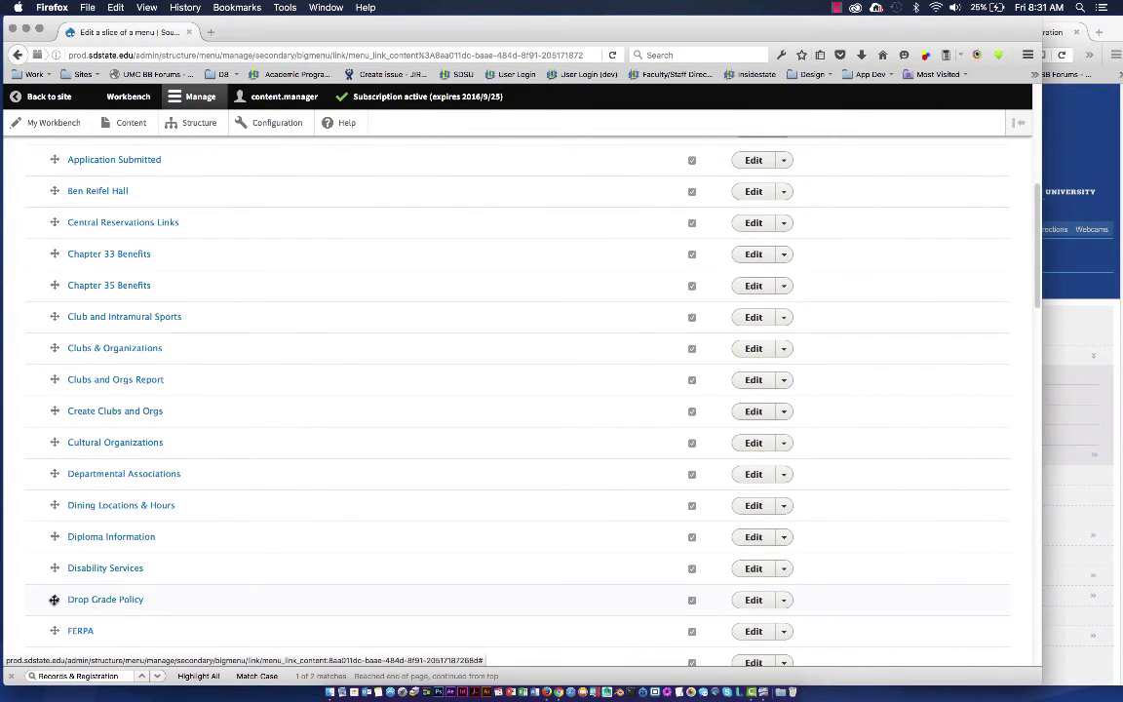
{"action": "left_click_drag", "start_coordinate": [53, 603], "coordinate": [54, 192]}
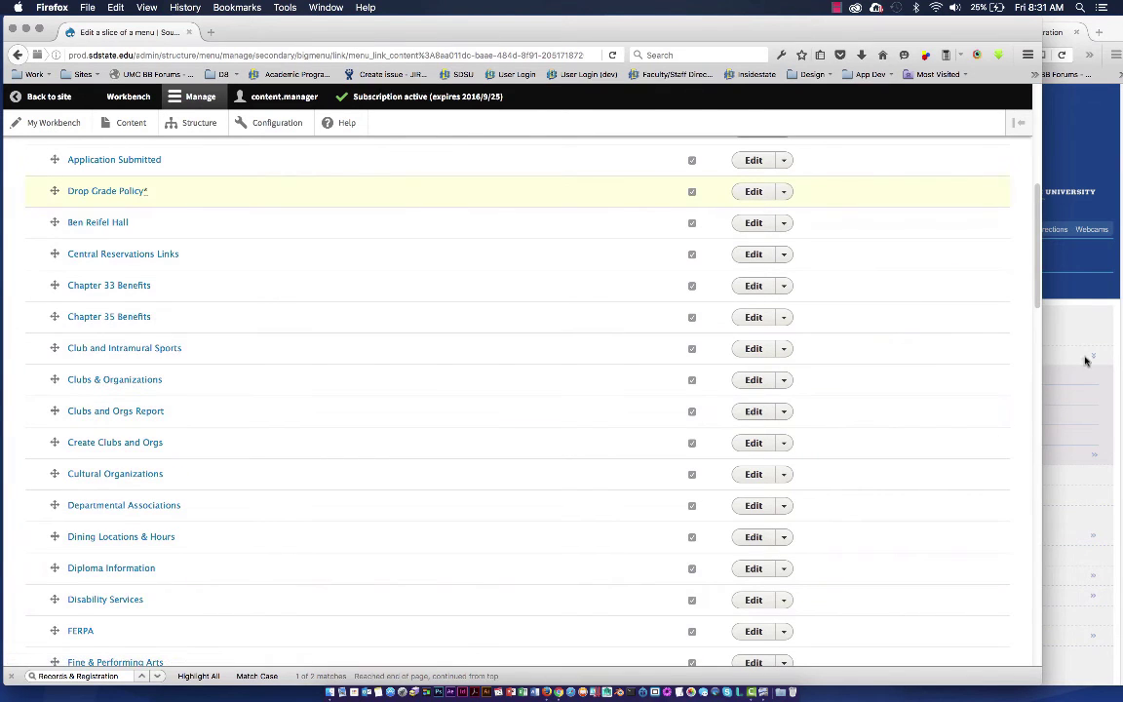
Step: Nest Drop Grade Policy under Records & Registration, directly below Class Schedules, and save the menu
{"action": "left_click", "coordinate": [1085, 359]}
{"action": "scroll", "coordinate": [380, 355], "scroll_direction": "up", "scroll_amount": 8}
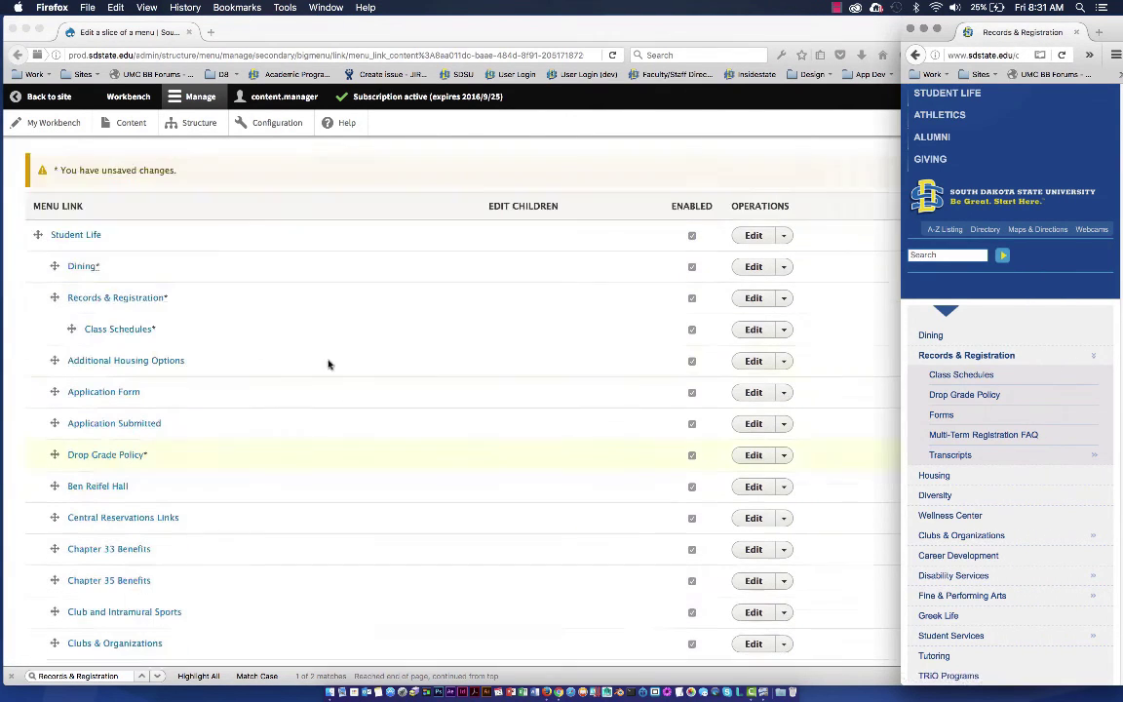
{"action": "left_click", "coordinate": [50, 462]}
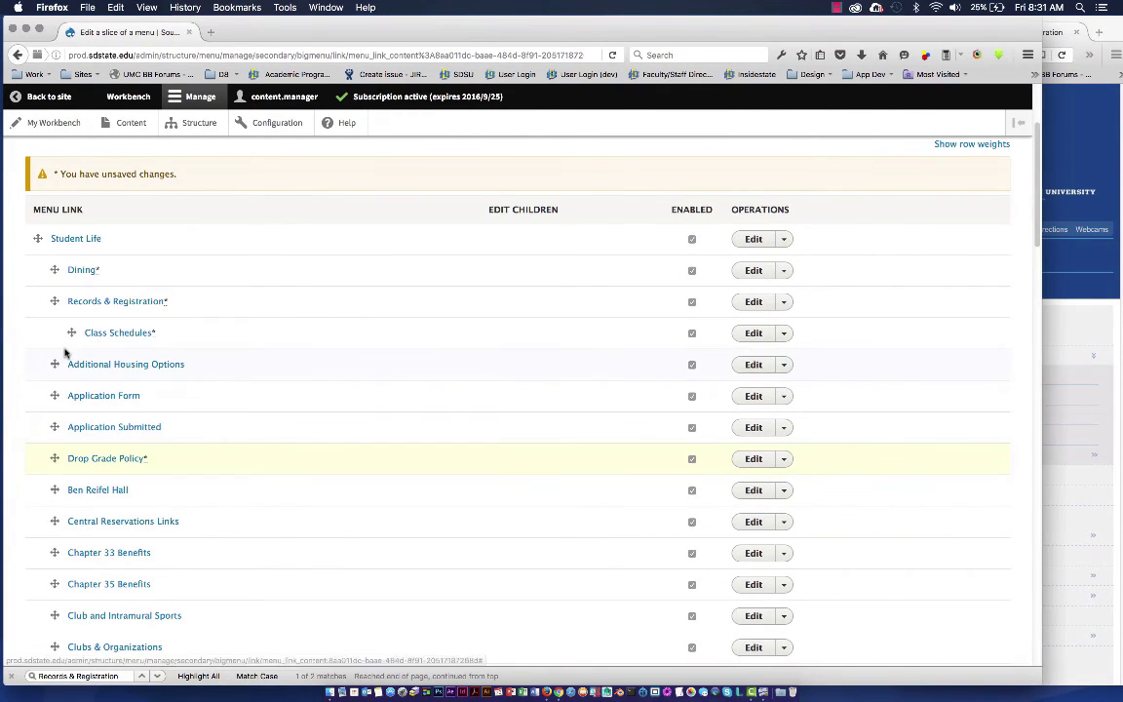
{"action": "left_click_drag", "start_coordinate": [54, 458], "coordinate": [66, 331]}
{"action": "scroll", "coordinate": [252, 405], "scroll_direction": "down", "scroll_amount": 20}
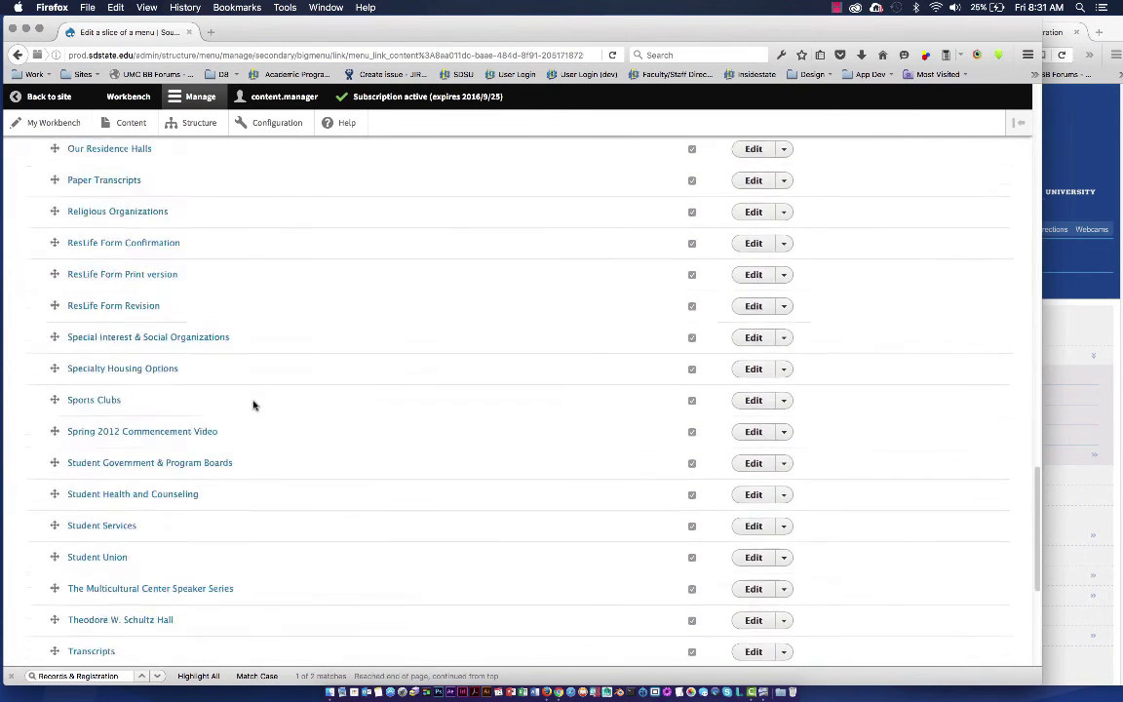
{"action": "left_click", "coordinate": [60, 582]}
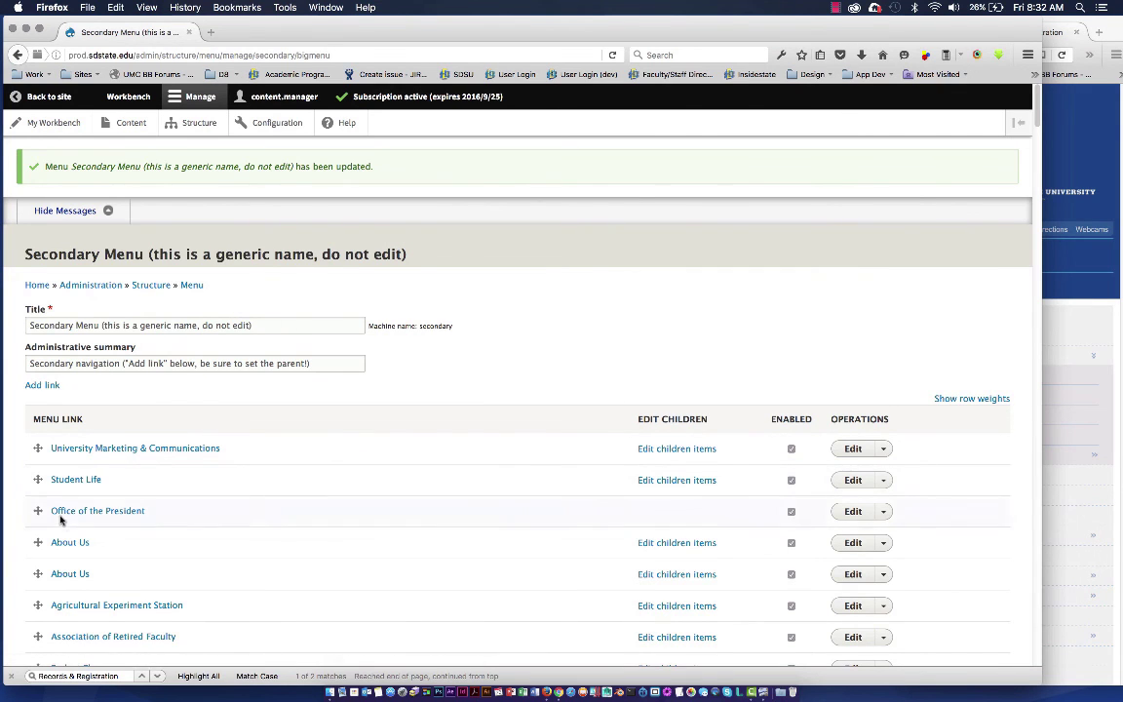
Step: Open the Student Life page from the Secondary Menu and go to Records & Registration in its side navigation to check the nested links
{"action": "left_click", "coordinate": [76, 480]}
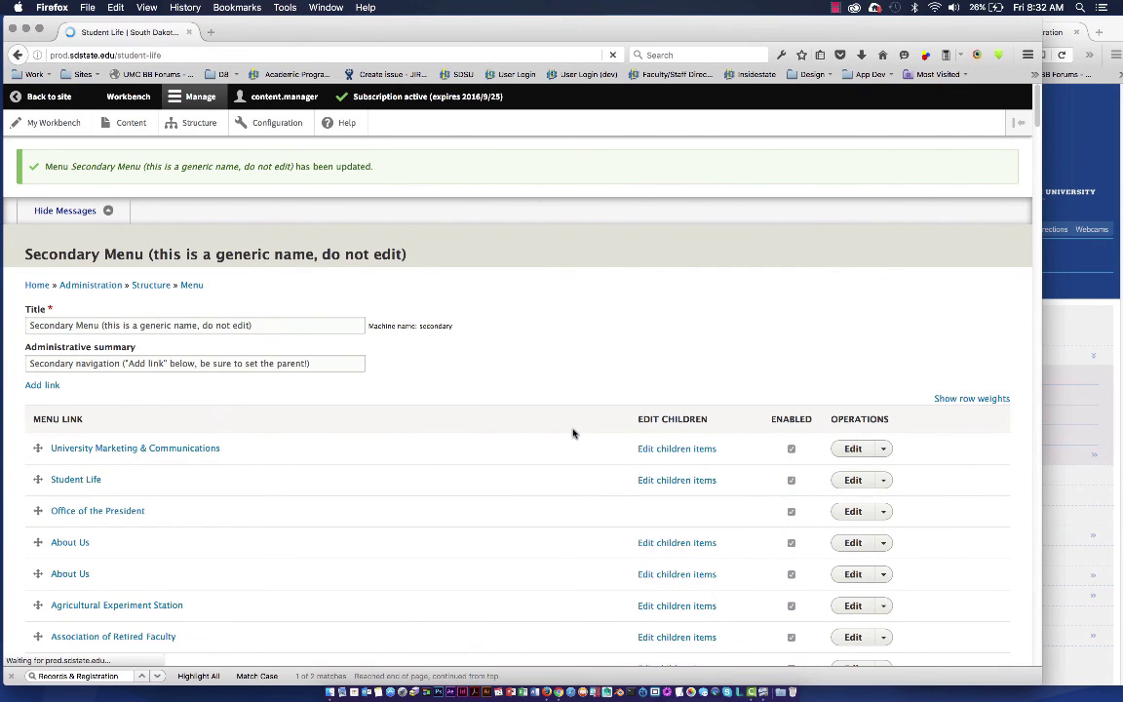
{"action": "scroll", "coordinate": [605, 444], "scroll_direction": "down", "scroll_amount": 5}
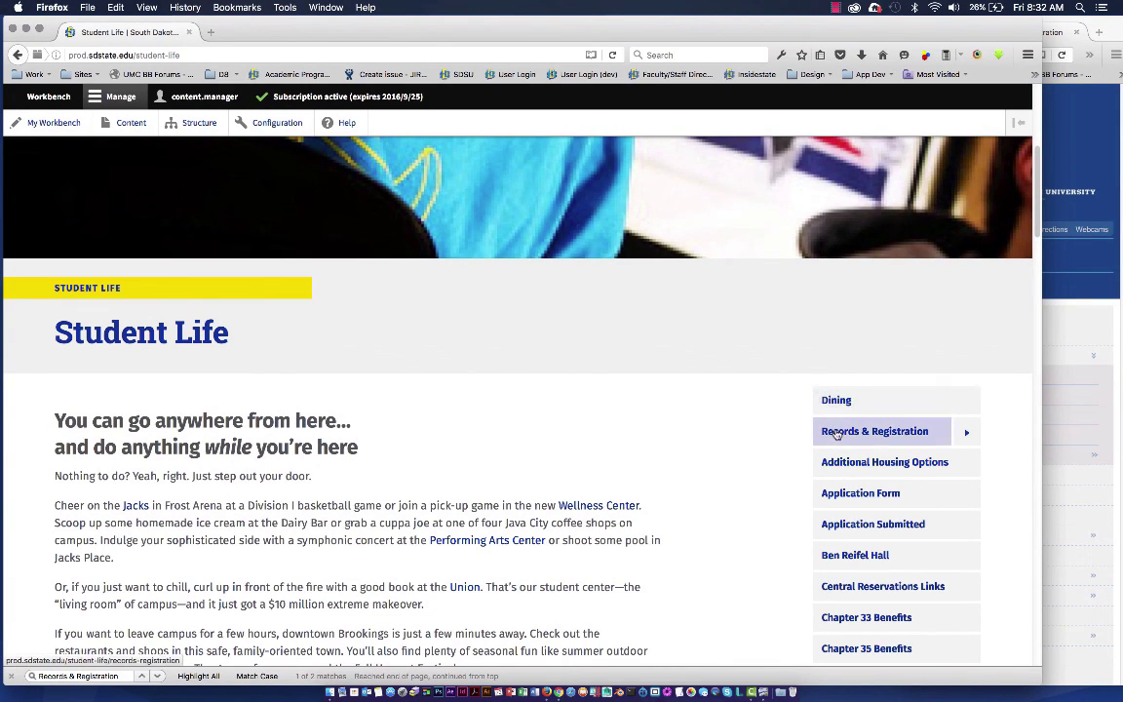
{"action": "left_click", "coordinate": [835, 435]}
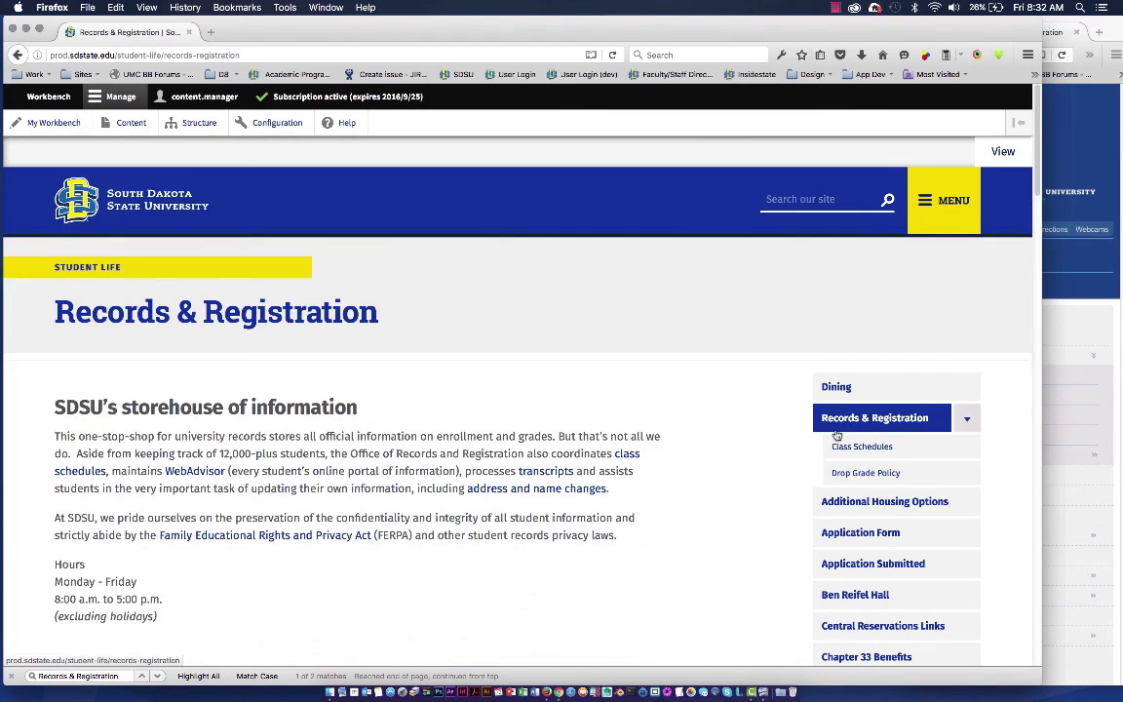